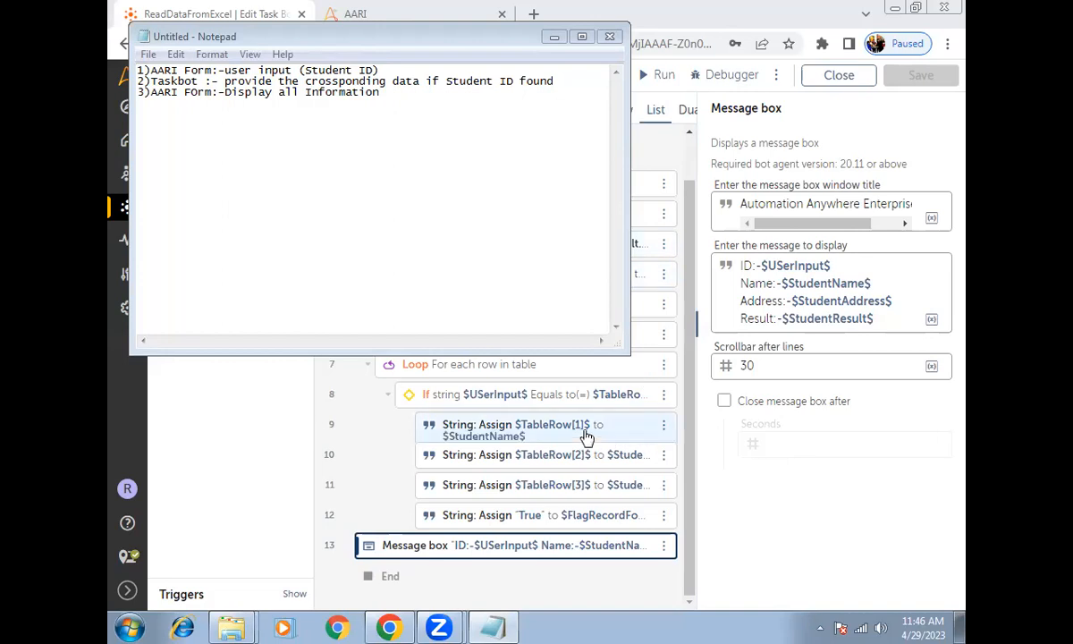
Open the StudentResult workbook from the AARI folder and review the StudentID column and the record for ID 2
mouse_move(234, 626)
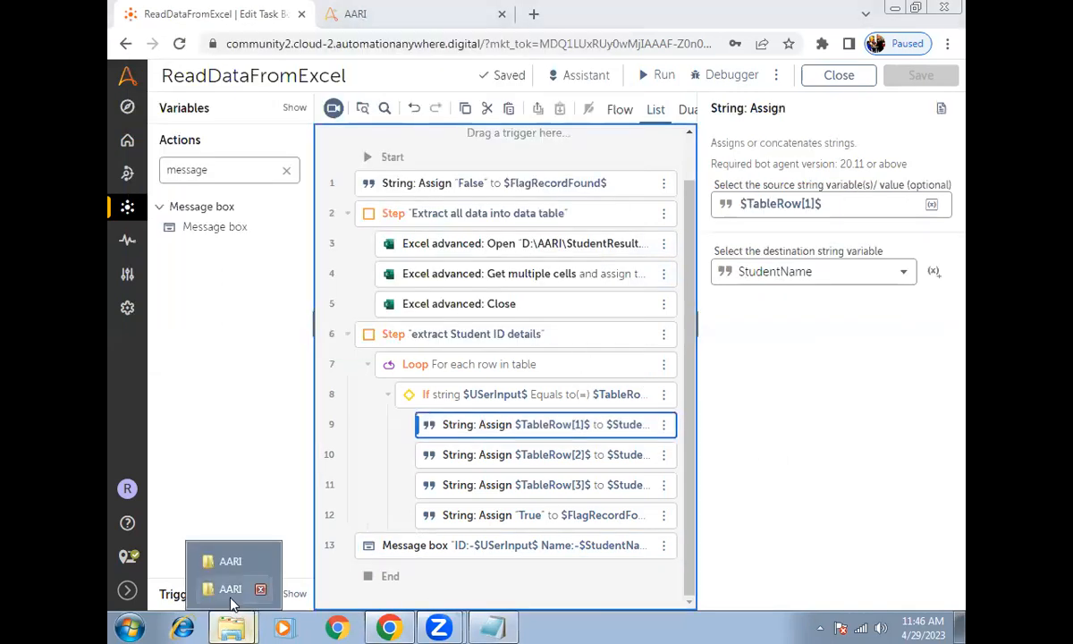
click(216, 560)
double_click(341, 173)
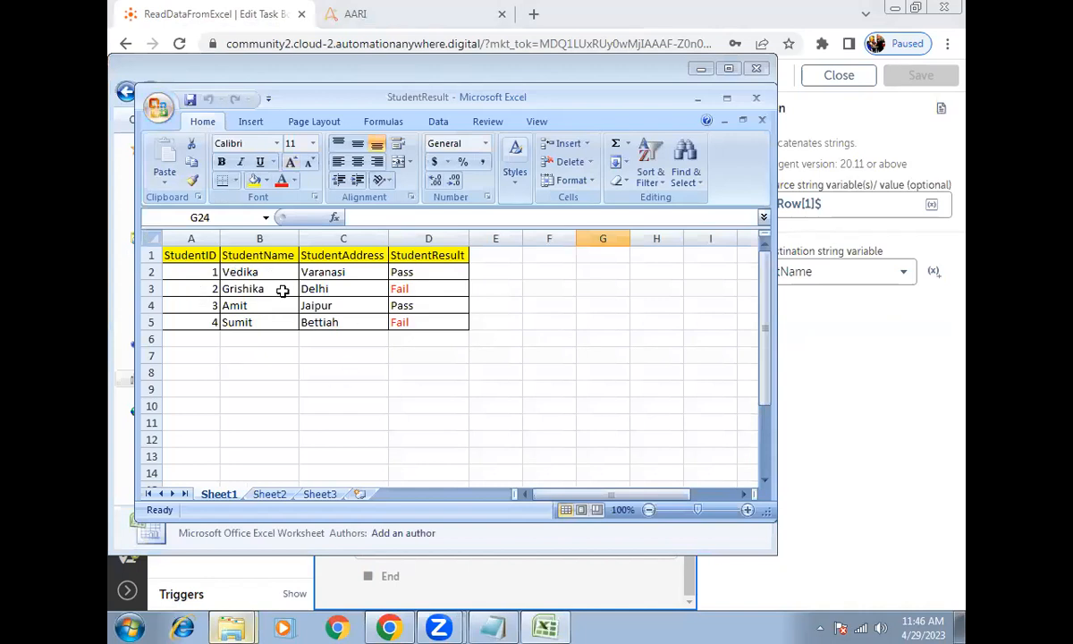
click(192, 238)
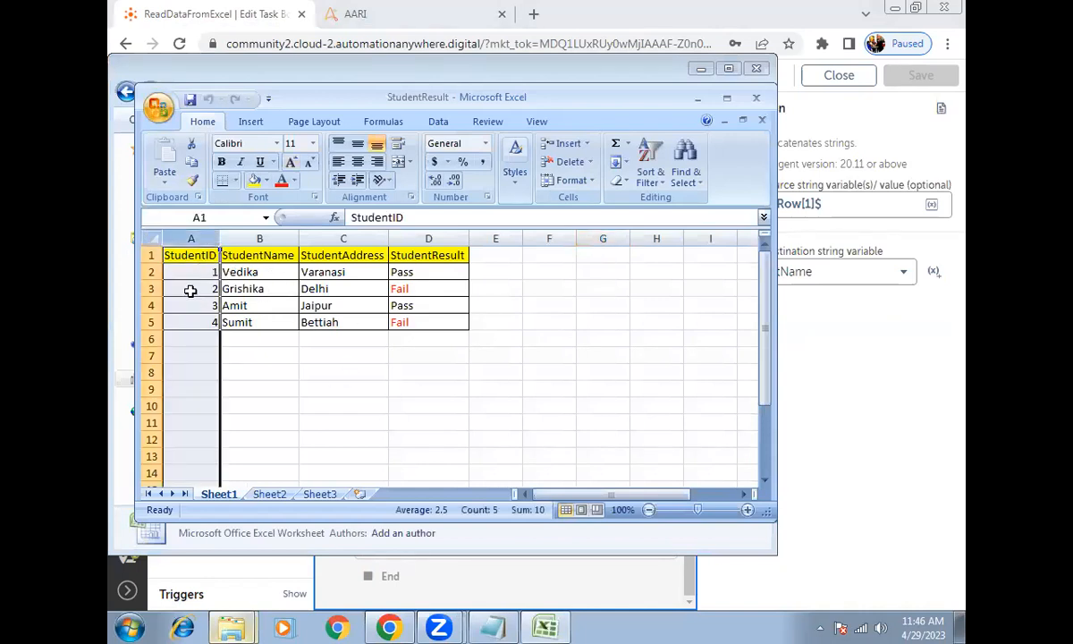
click(192, 288)
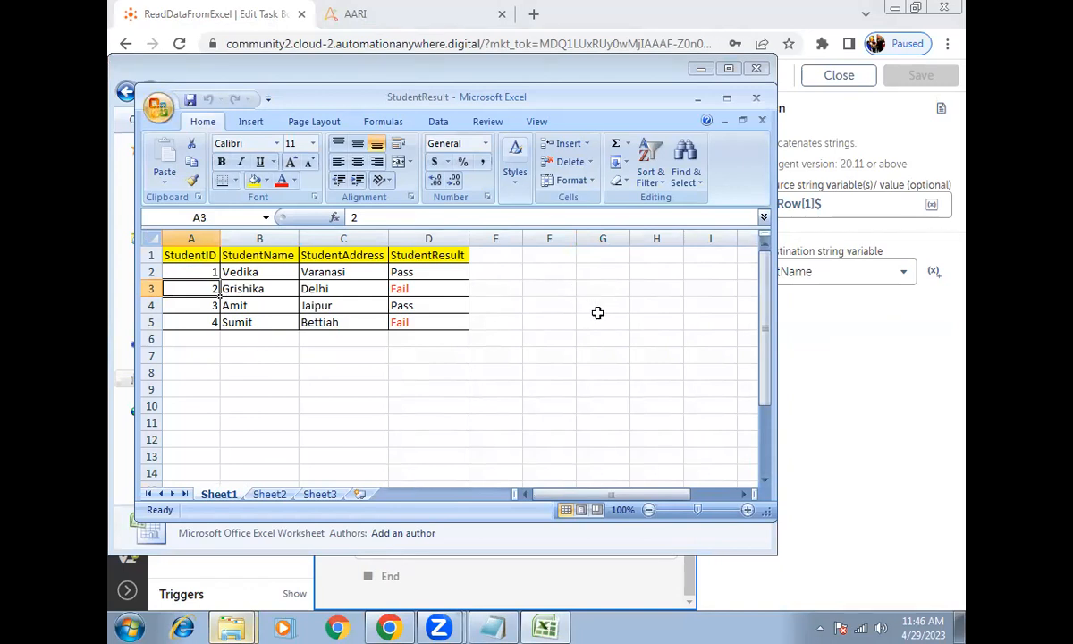
click(817, 410)
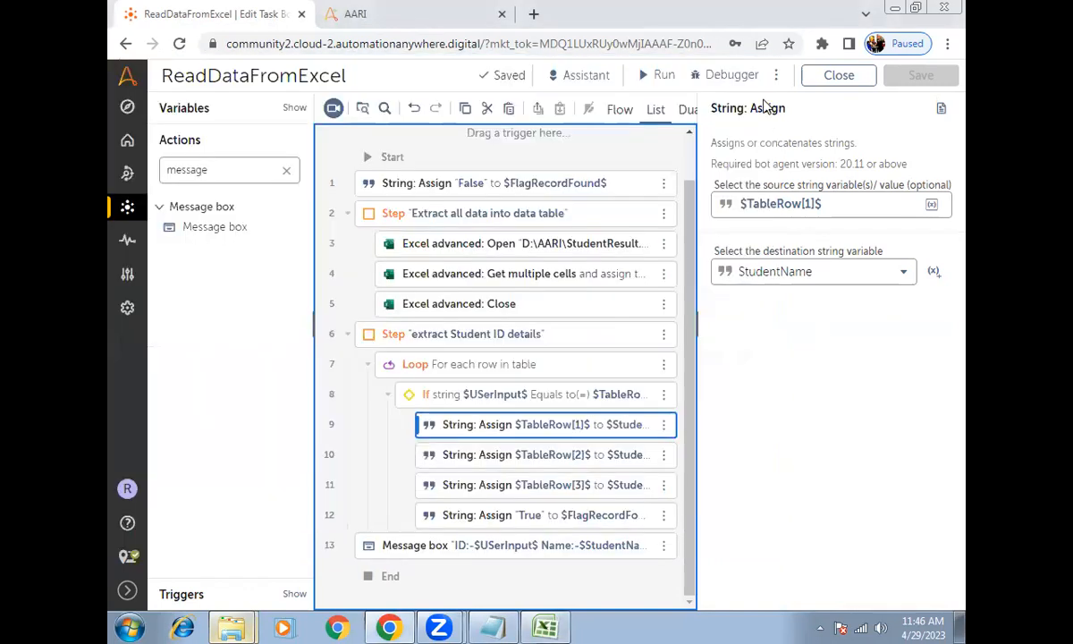
Run the ReadDataFromExcel bot with the USerInput variable set to 2 and dismiss its result message
click(657, 75)
mouse_move(563, 626)
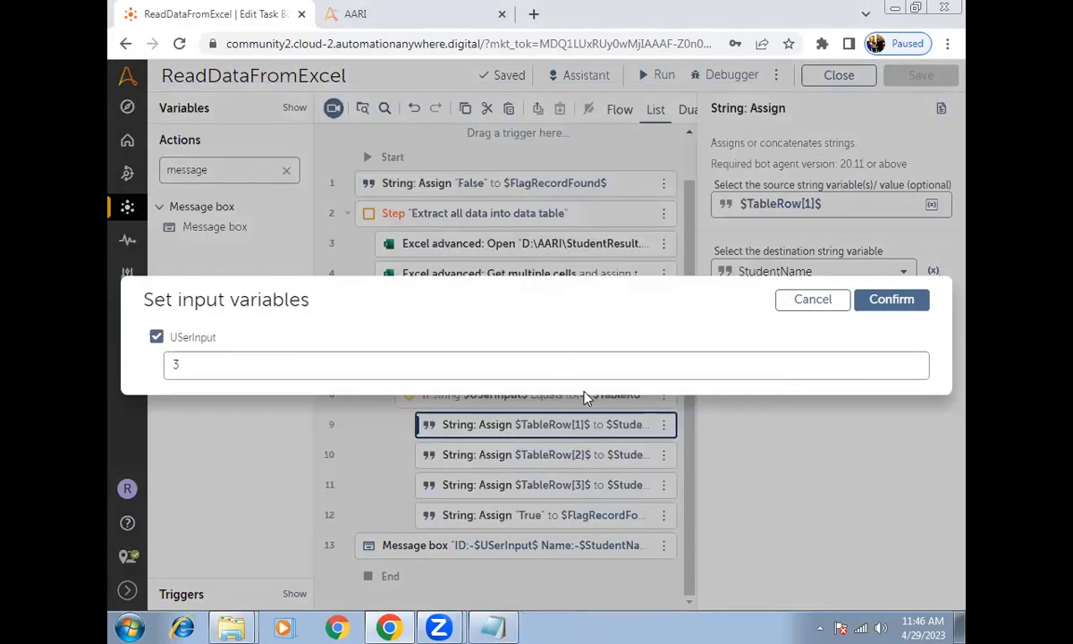
click(183, 365)
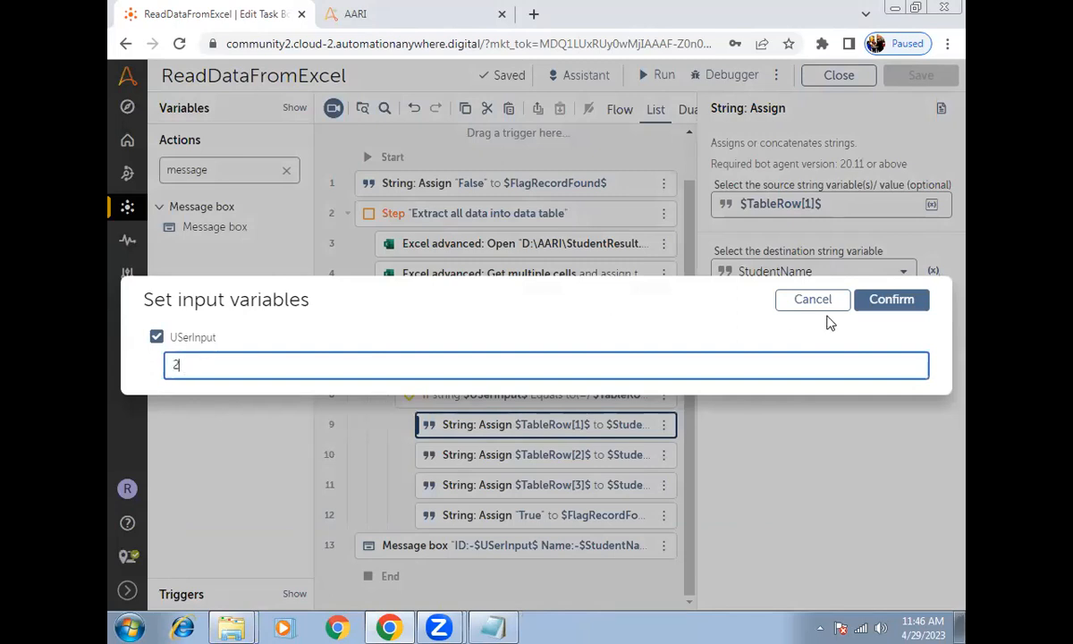
click(892, 302)
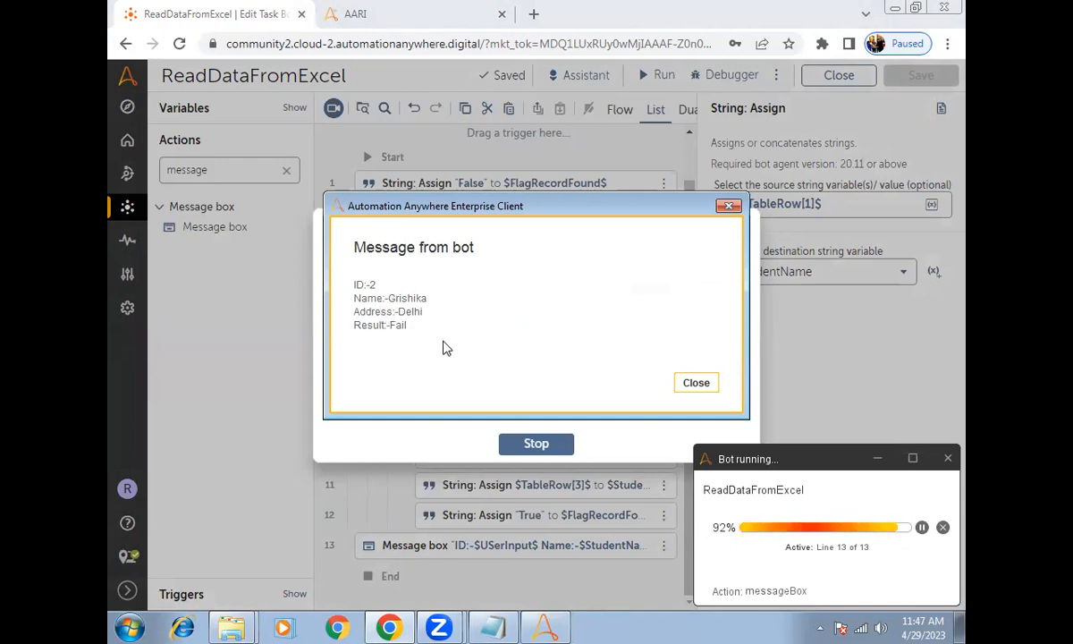
click(697, 384)
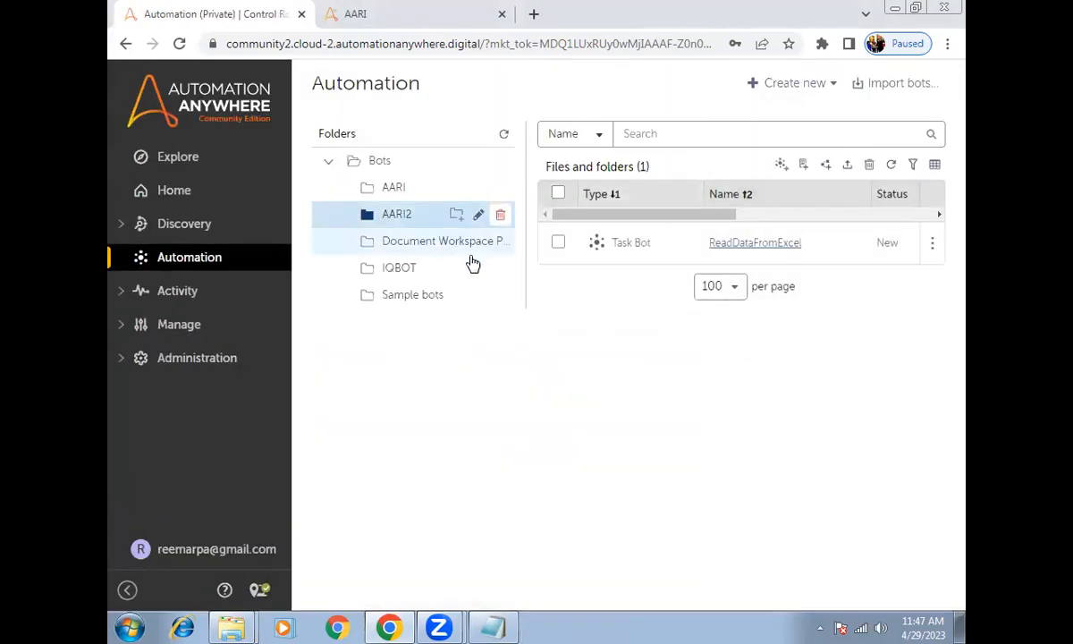
Check the planned workflow in the Notepad notes and create a form named EnterStudentID in the AARI2 folder
click(493, 626)
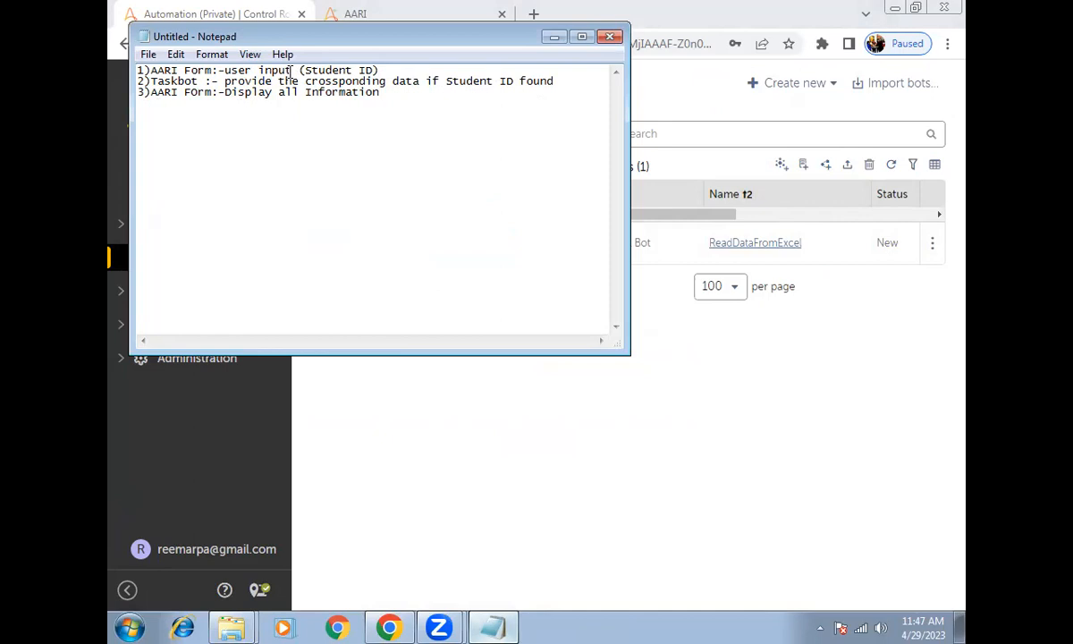
click(761, 333)
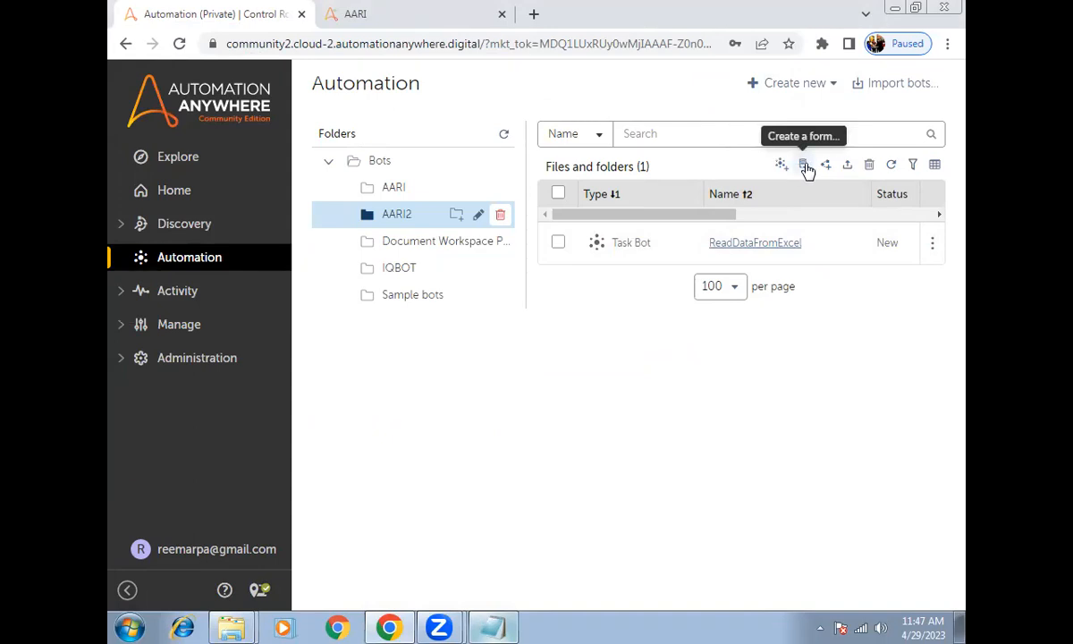
click(804, 166)
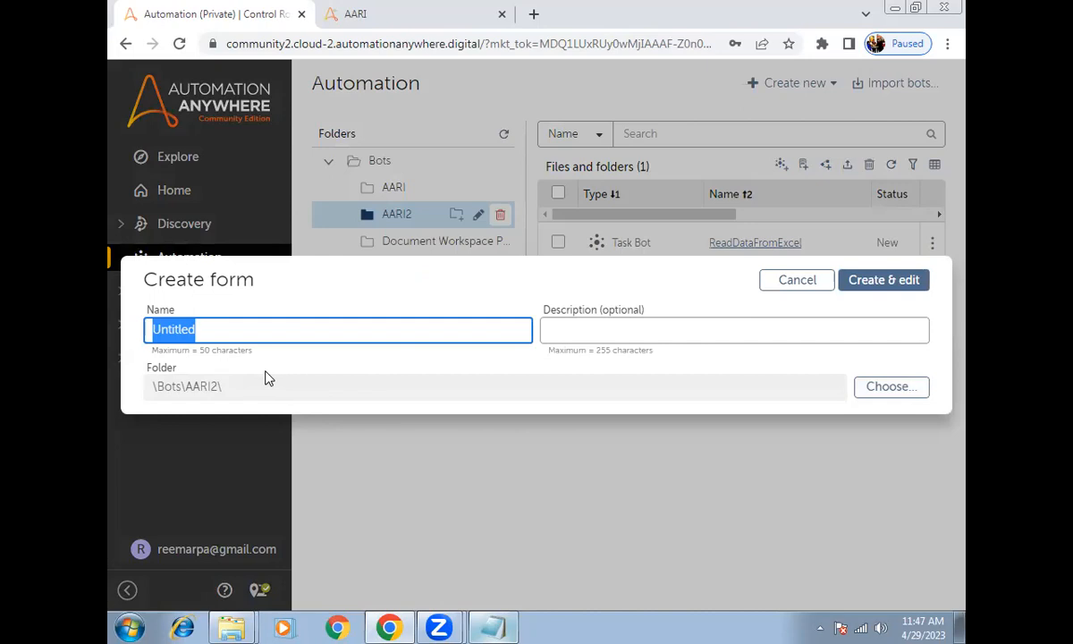
text(Us)
key(BackSpace)
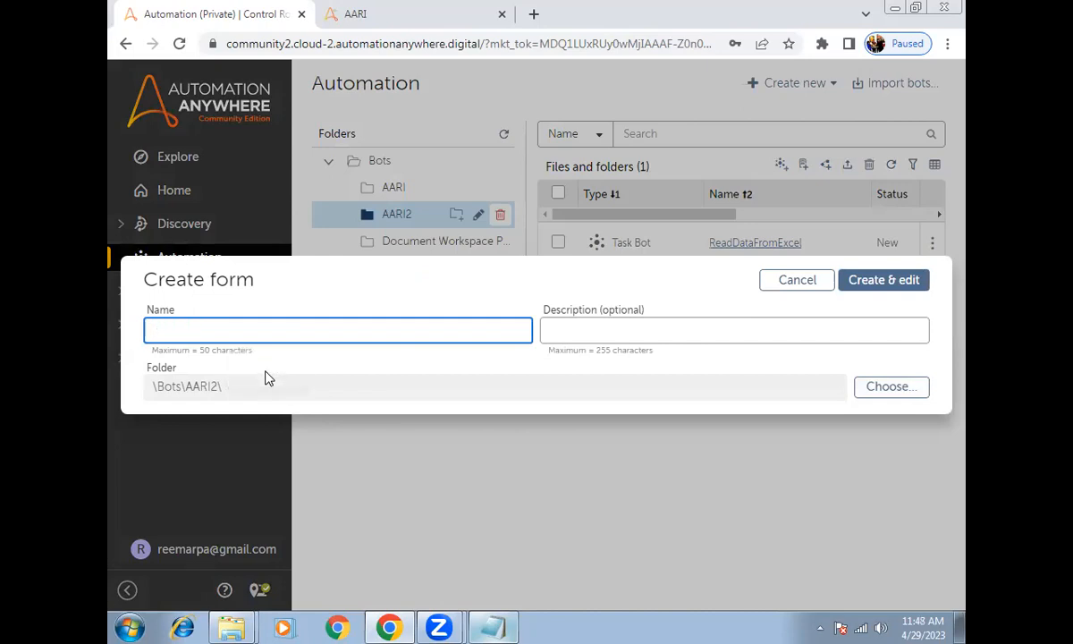
text(student)
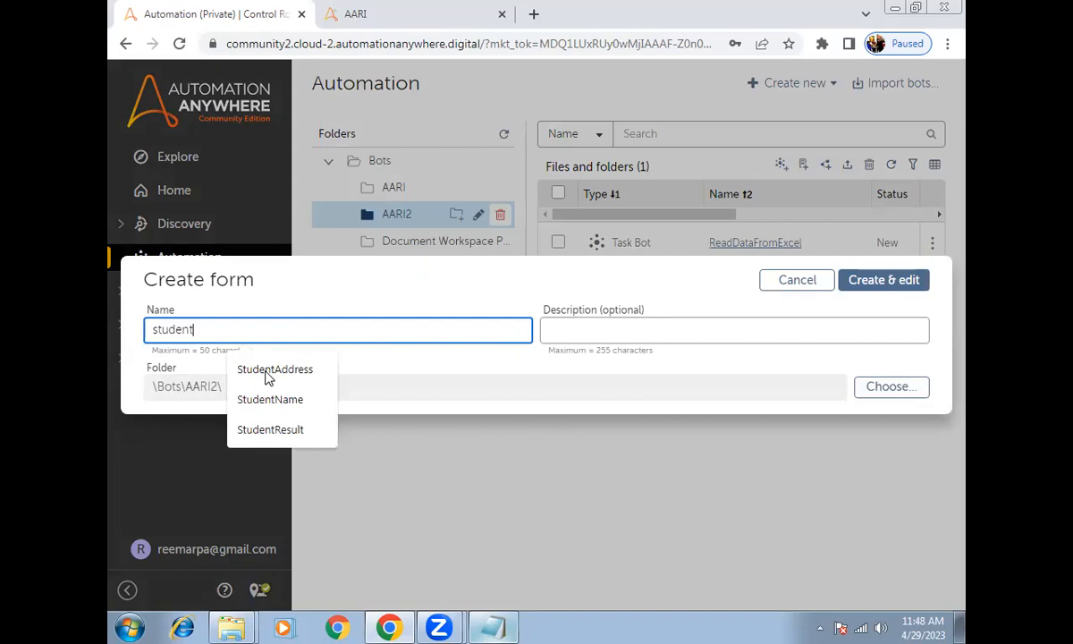
text(ID)
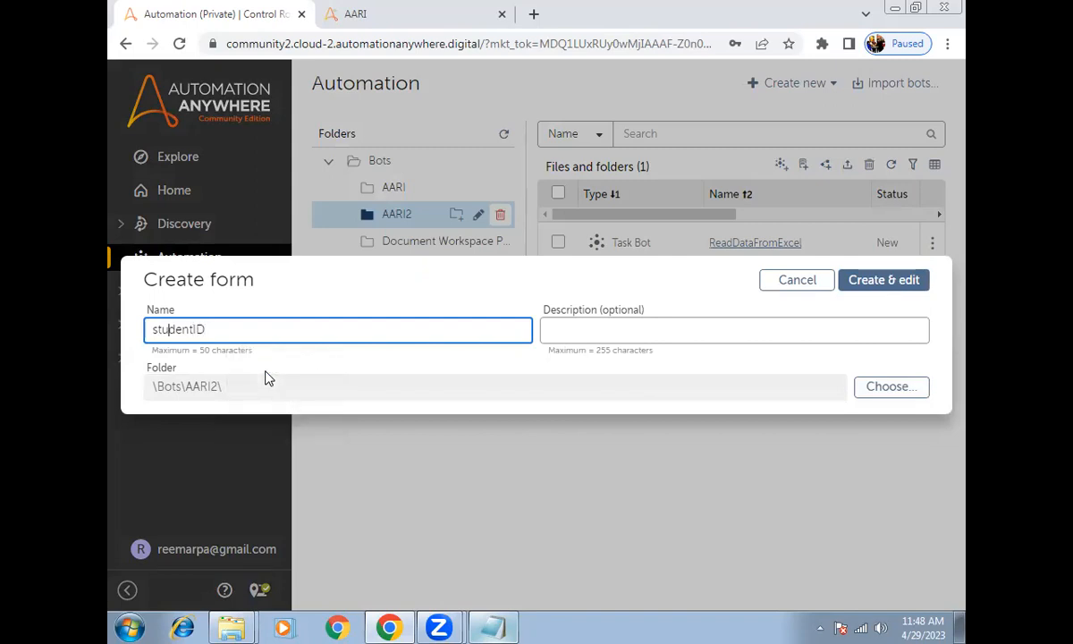
key(Home)
text(Enter)
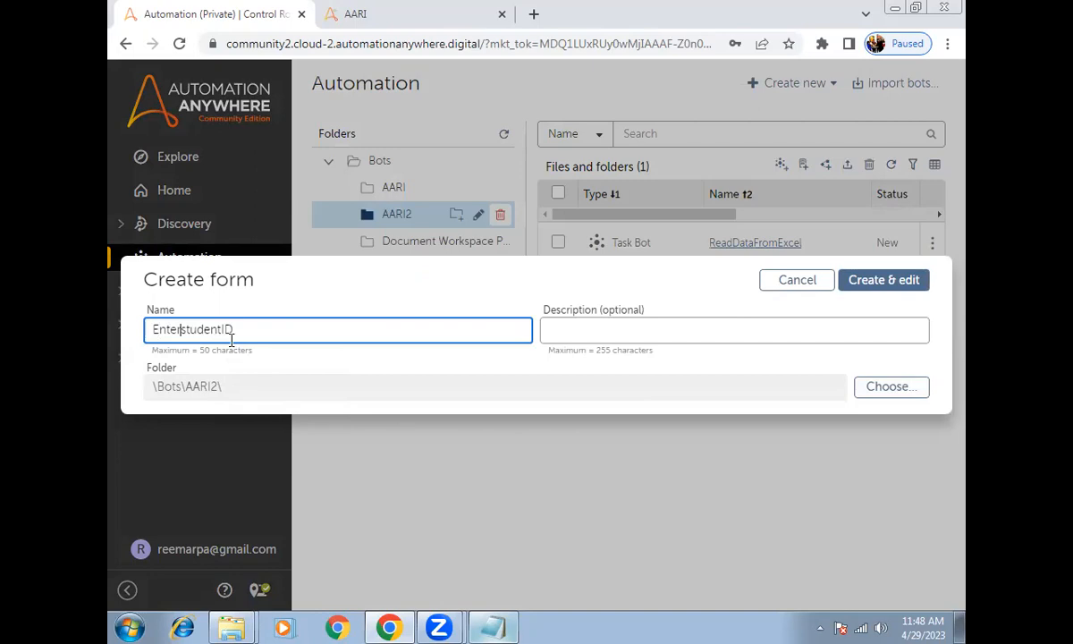
text(S)
key(Delete)
click(883, 280)
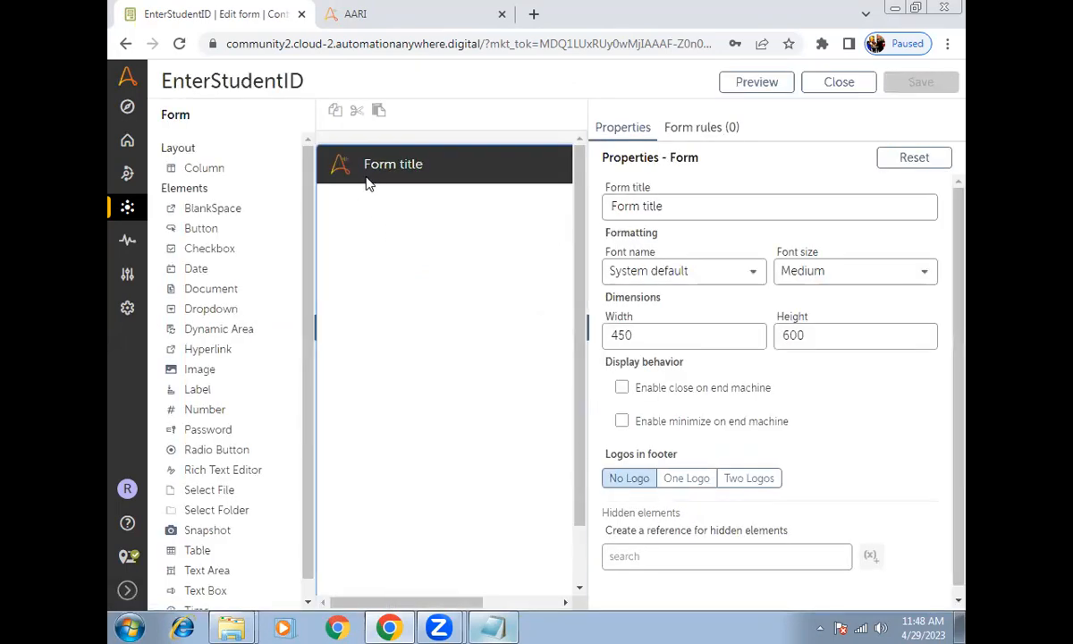
Widen the form canvas and set the form title to "Enter Student ID"
mouse_move(585, 342)
drag(579, 366, 710, 375)
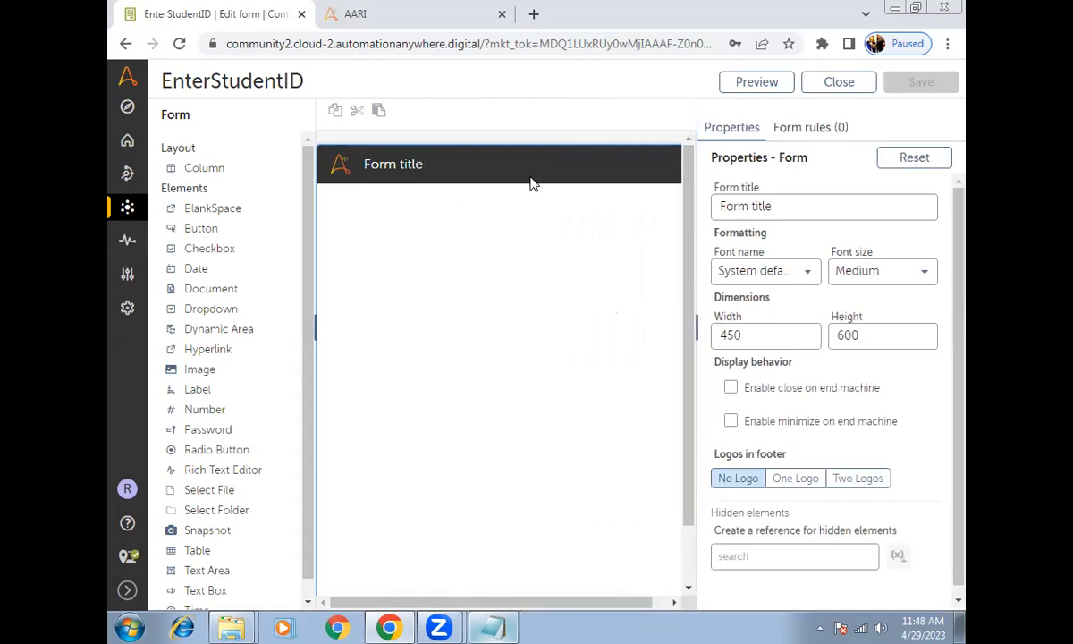
click(747, 204)
key(ctrl+a)
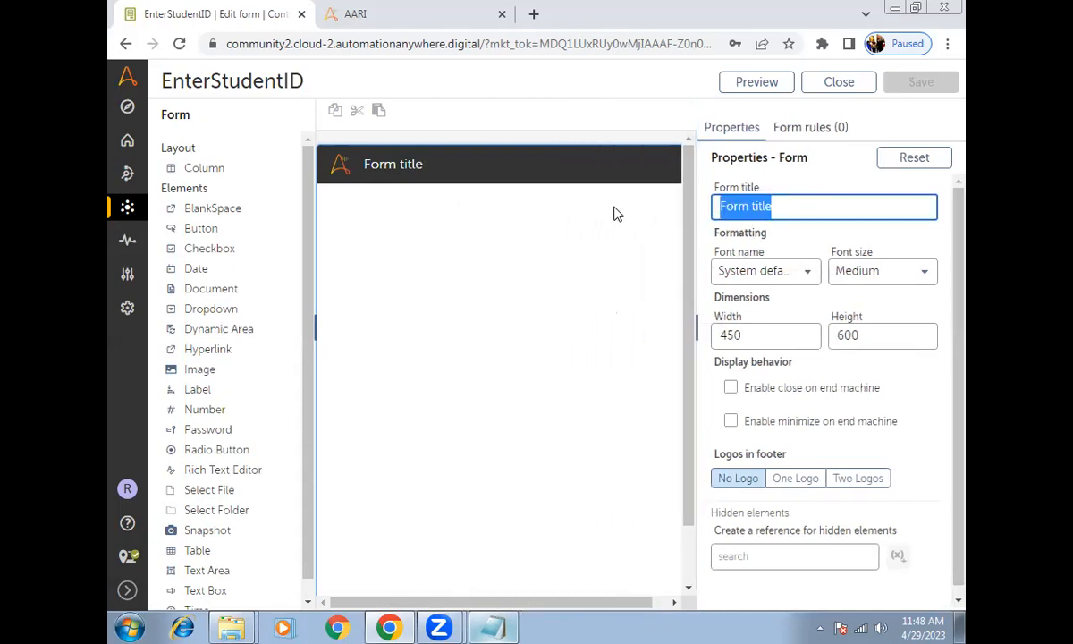
text(User Input)
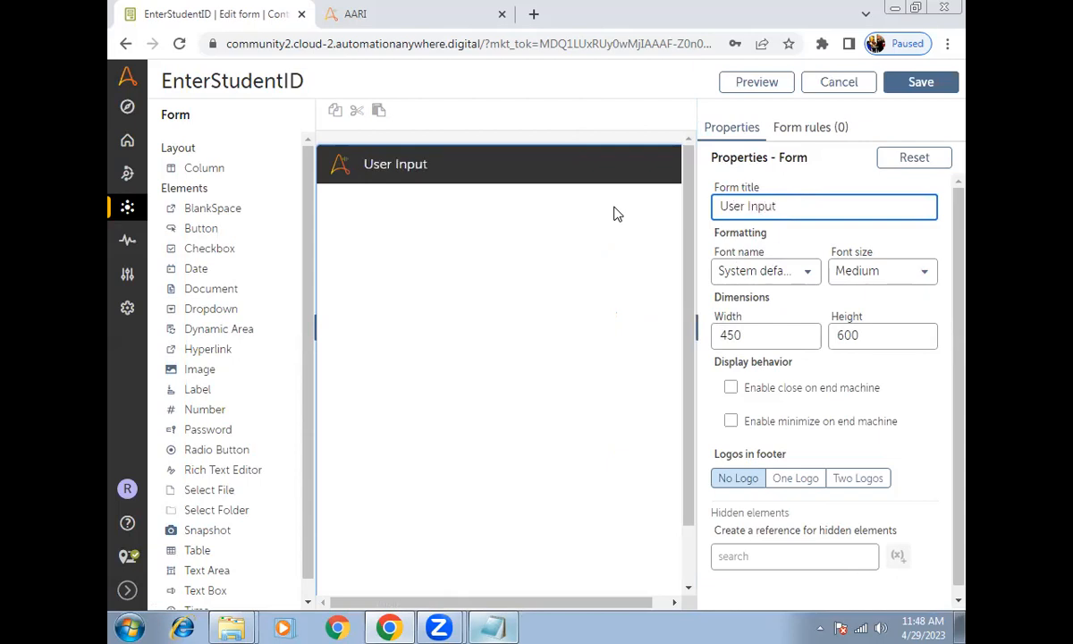
drag(740, 206, 707, 211)
key(Delete)
key(Delete)
text(Student)
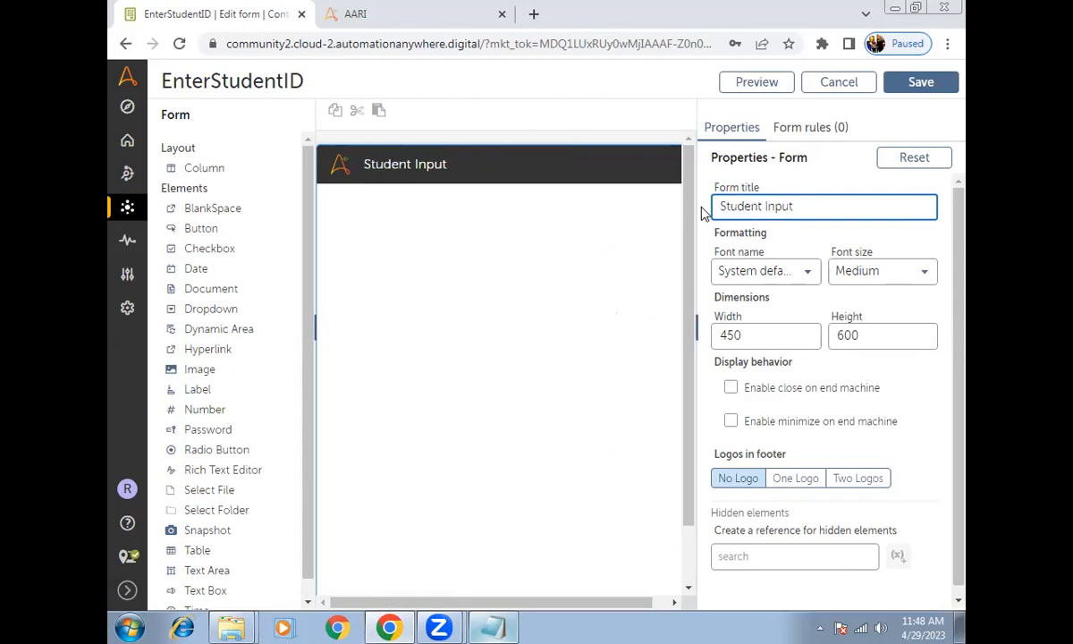
key(Delete)
key(Delete)
key(Delete)
key(Delete)
text(ID)
key(Home)
text(Enter)
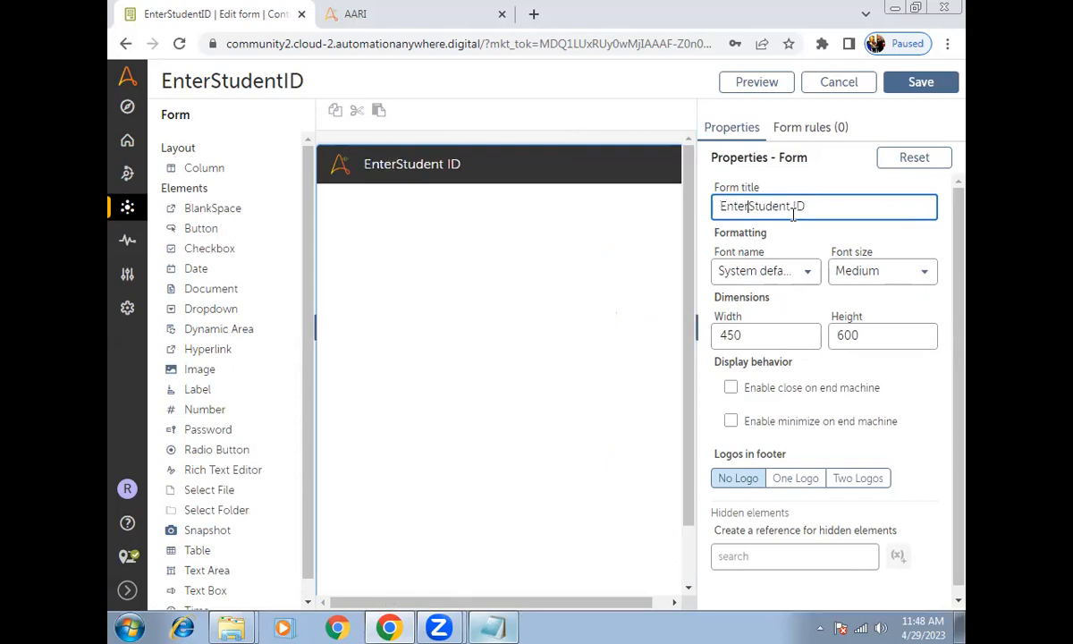
click(563, 339)
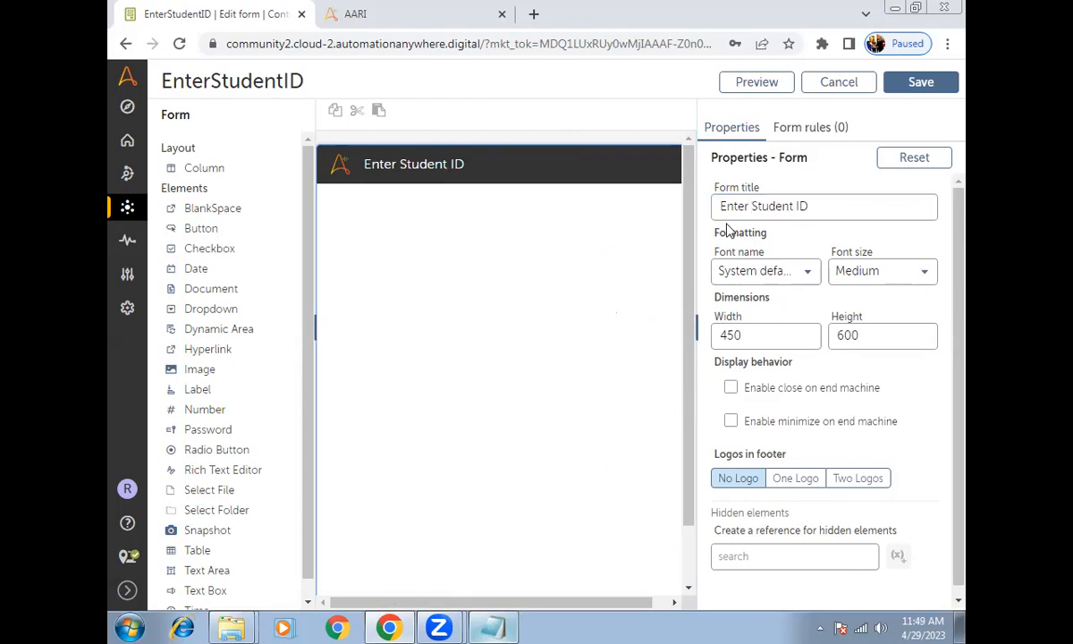
Add a text box below the form header and widen it to almost the full row
scroll(284, 554, down, 1)
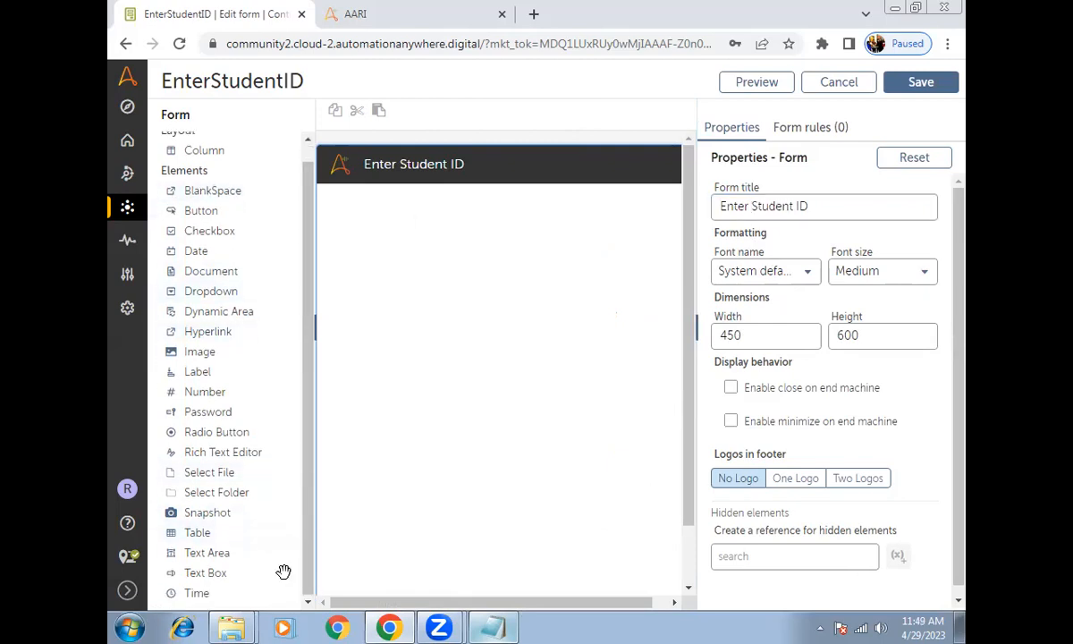
drag(236, 567, 474, 252)
click(501, 235)
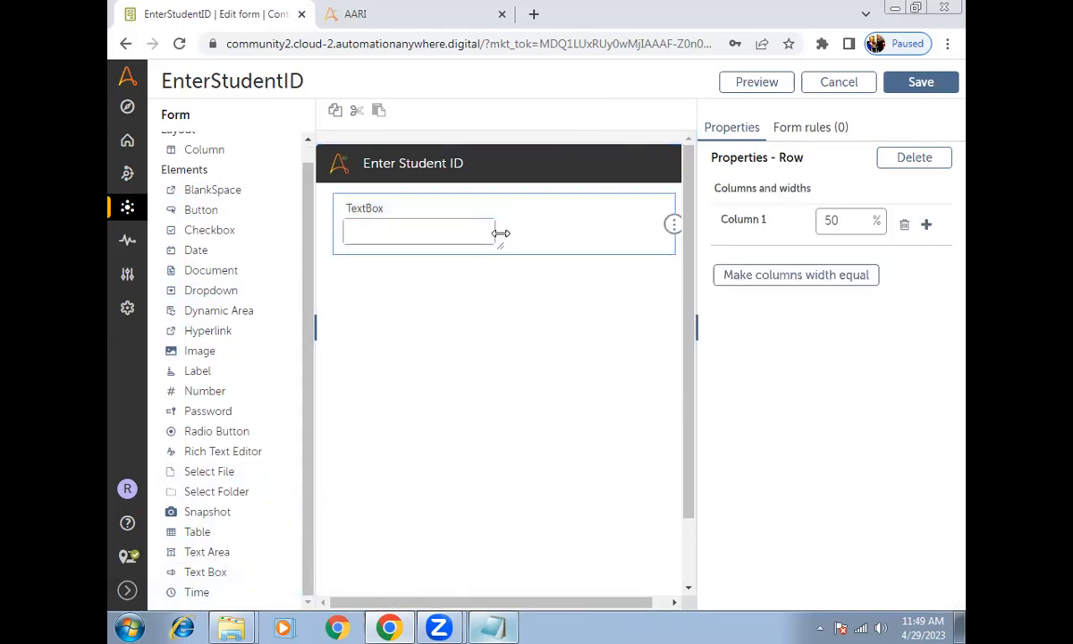
click(490, 240)
drag(496, 241, 644, 243)
click(525, 222)
Label the text box "Student ID" and make it a required field, saving and closing the form
click(373, 226)
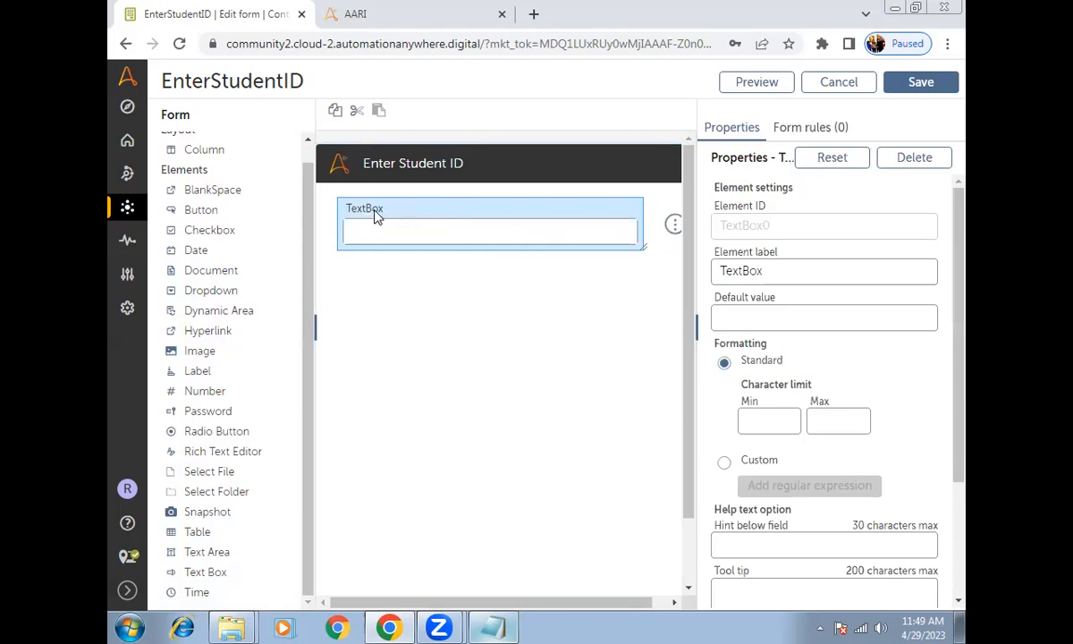
drag(772, 269, 640, 270)
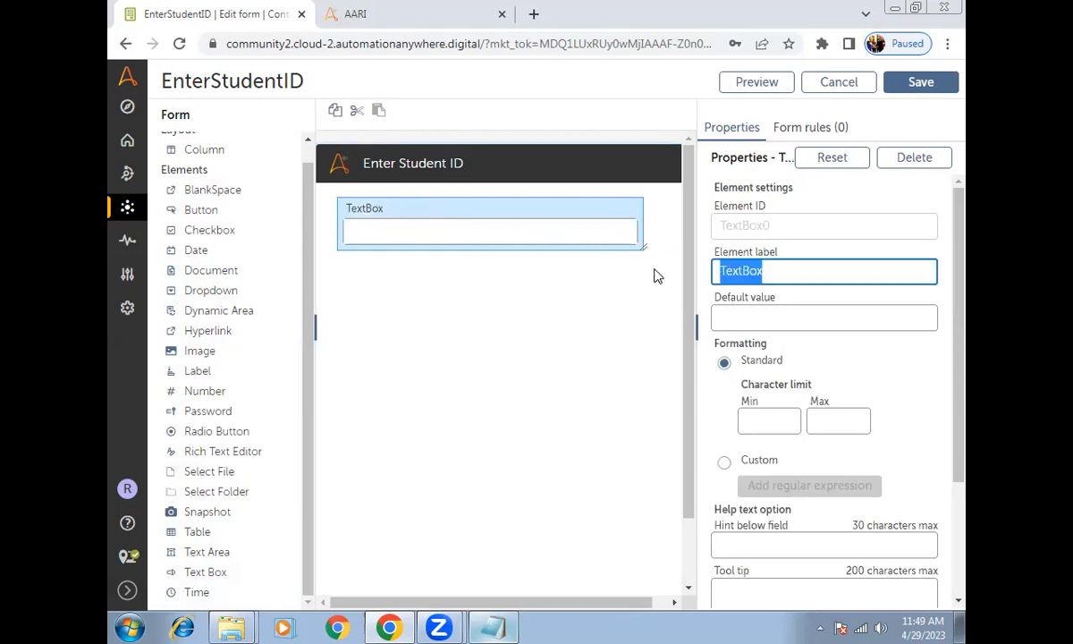
text(Student ID)
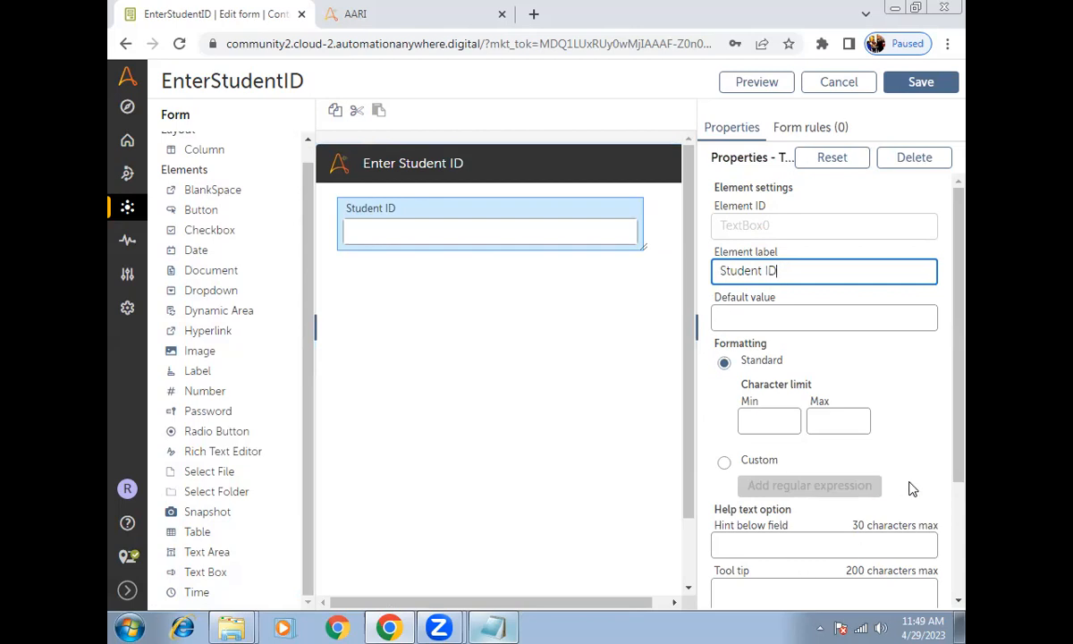
scroll(911, 488, down, 2)
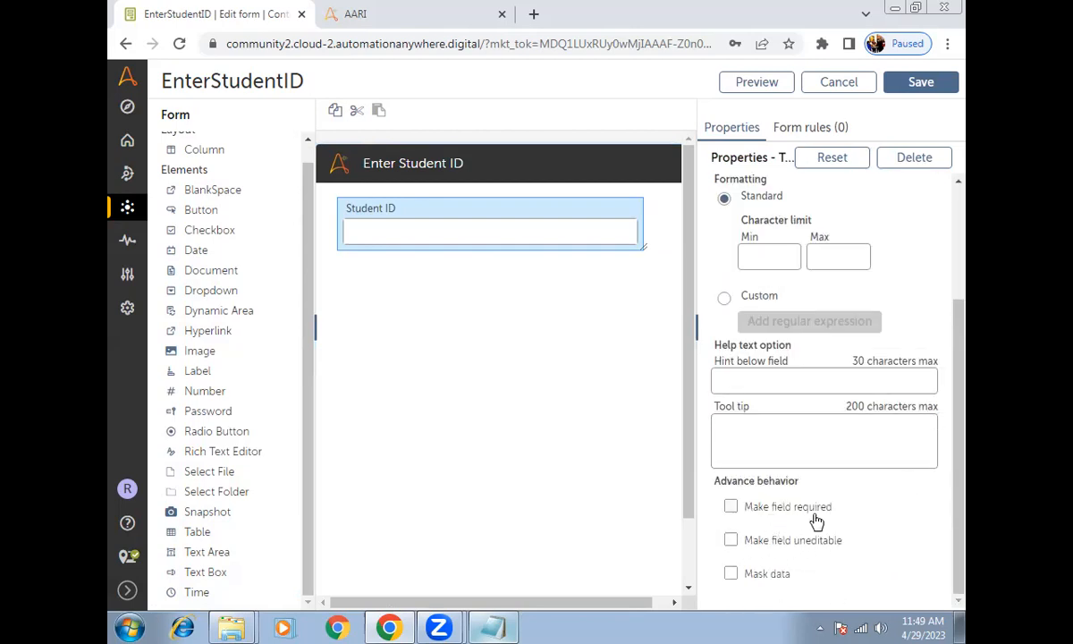
click(731, 508)
scroll(822, 565, up, 2)
click(923, 89)
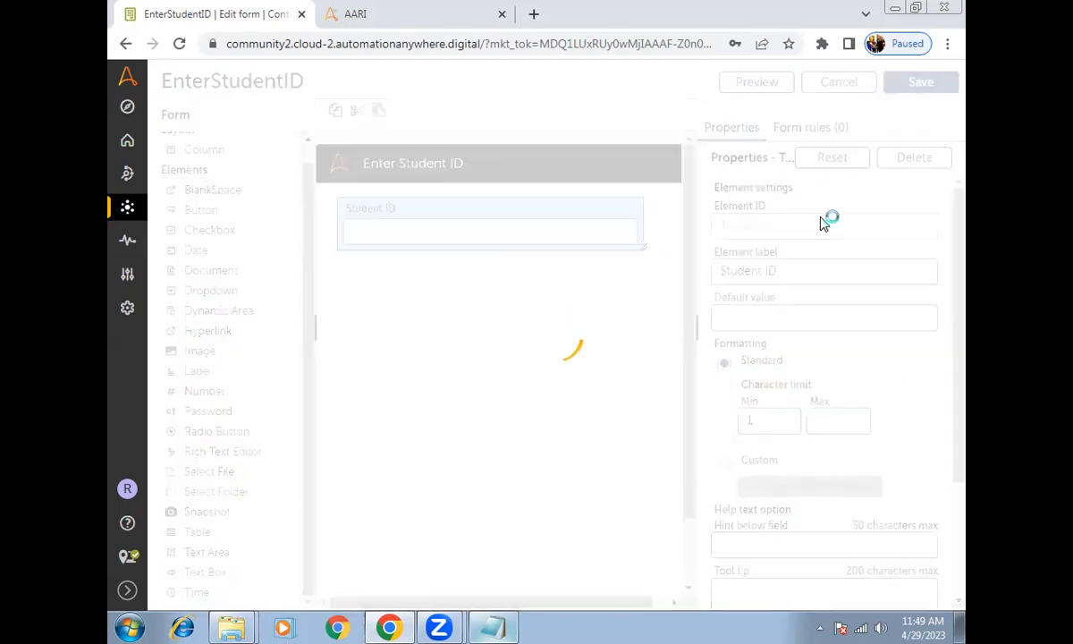
click(858, 82)
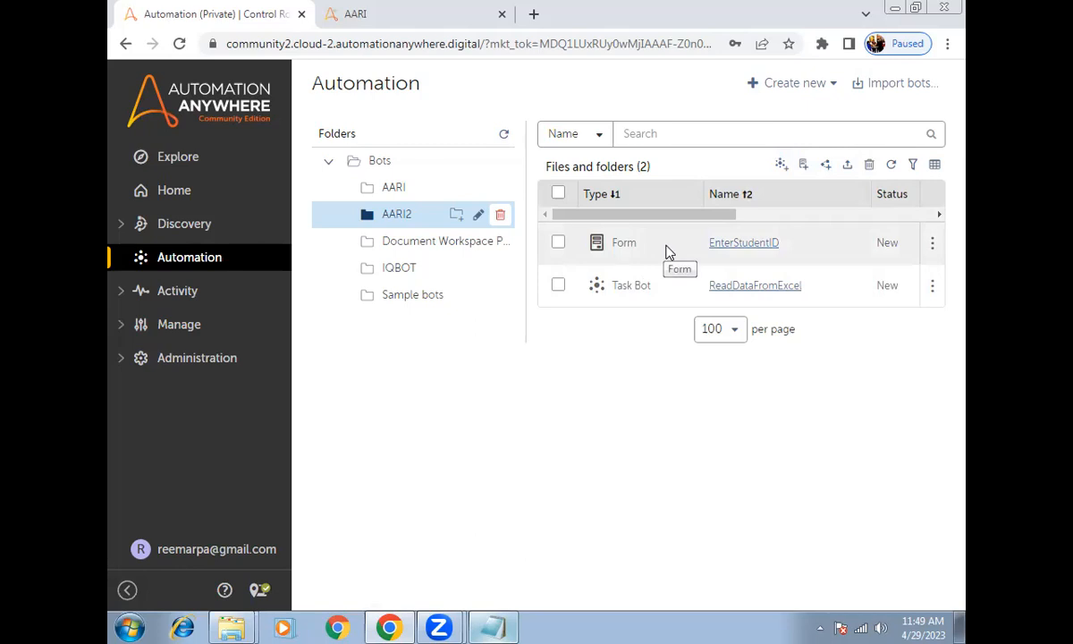
Create a process named ProcessAARI in the AARI2 folder and widen its flow canvas
click(825, 166)
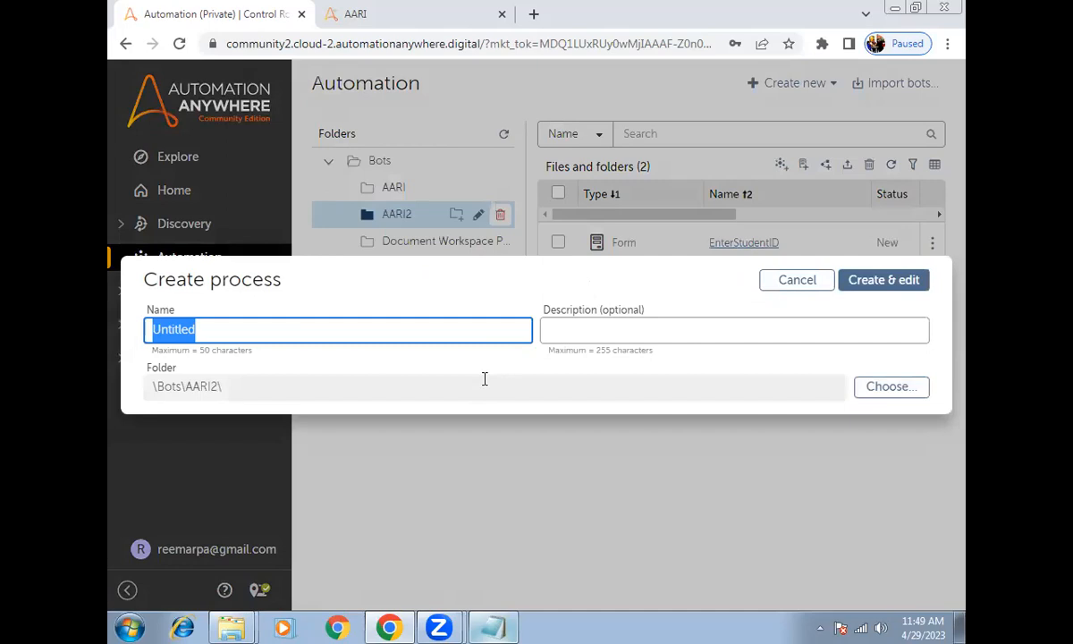
text(ProcessAARI)
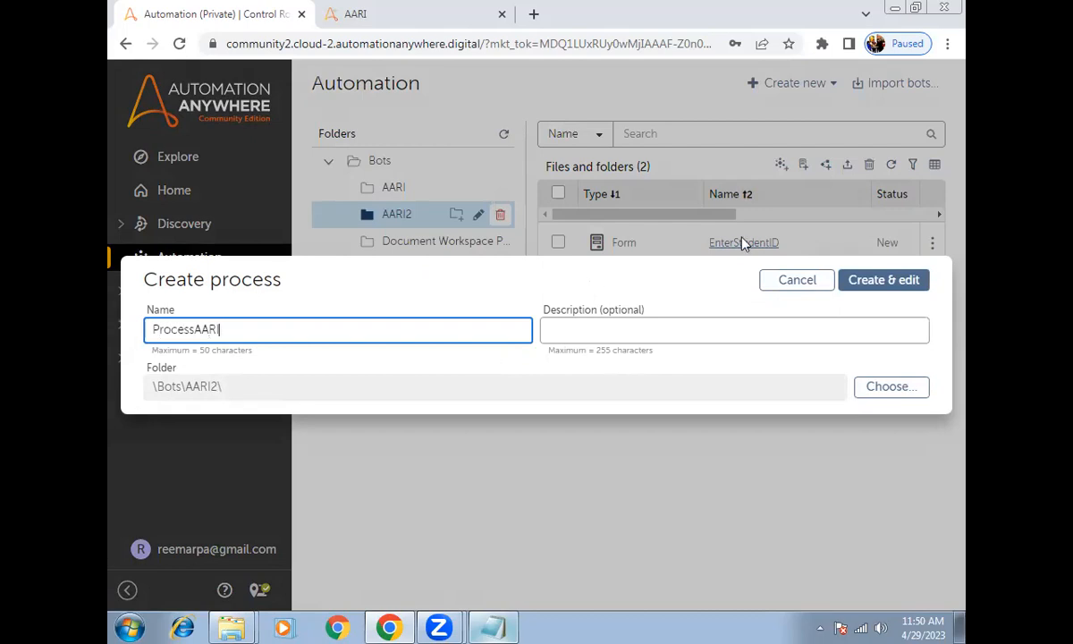
click(880, 284)
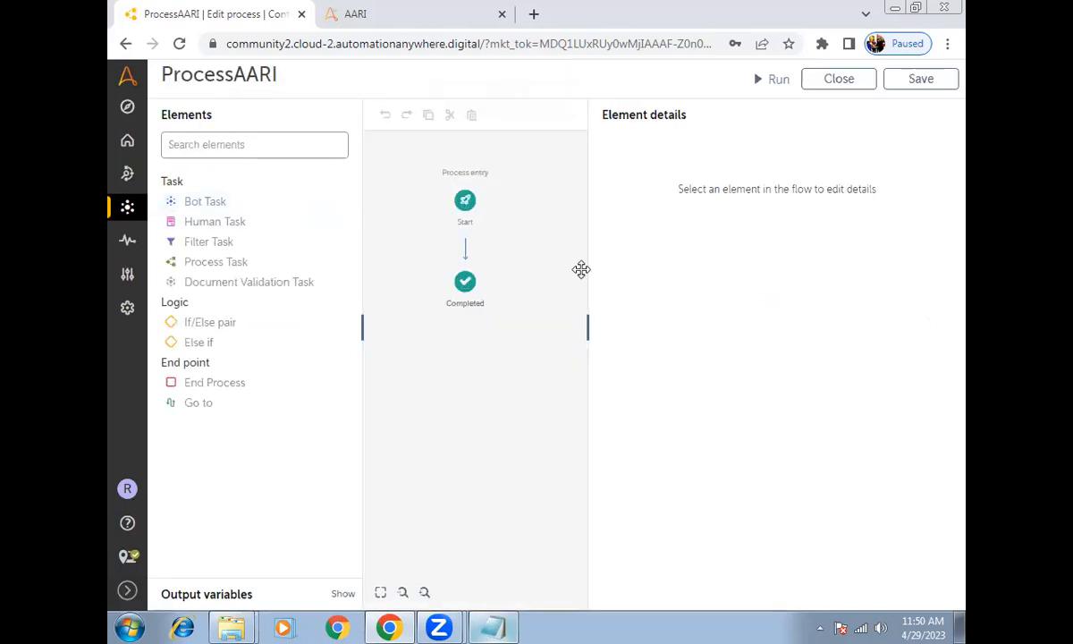
drag(590, 275, 697, 278)
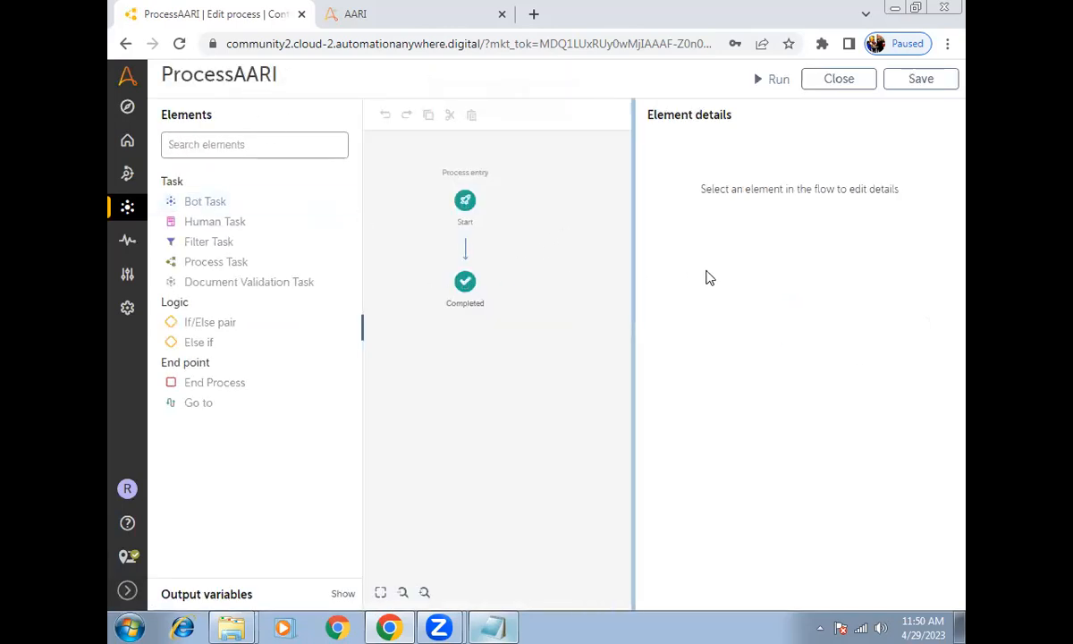
Assign the EnterStudentID form from the AARI2 folder as the Start element's initial data form
click(467, 199)
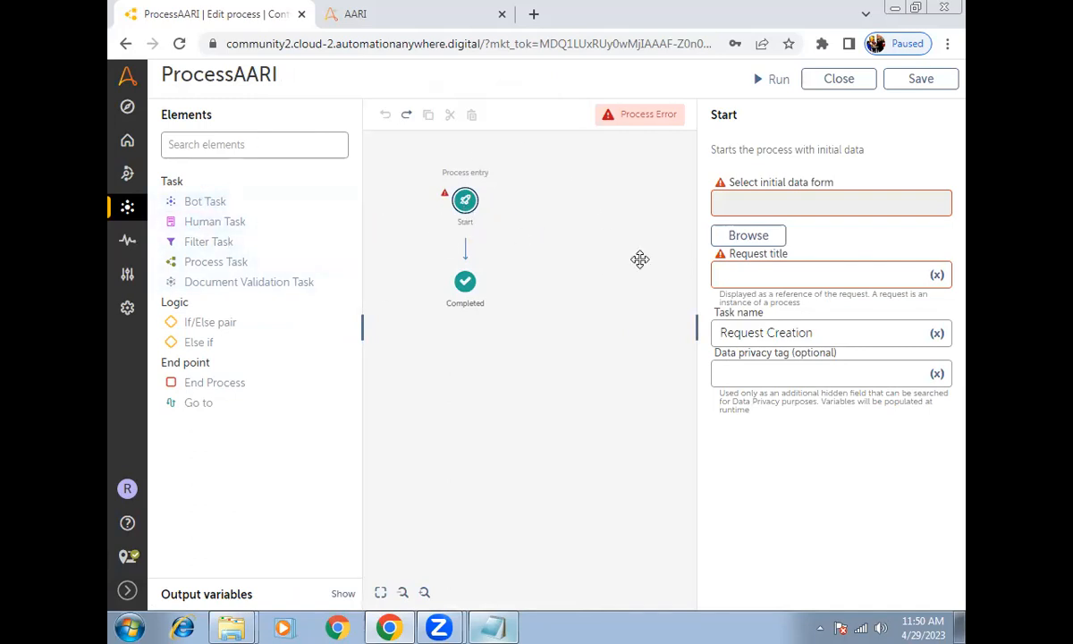
click(765, 236)
click(783, 168)
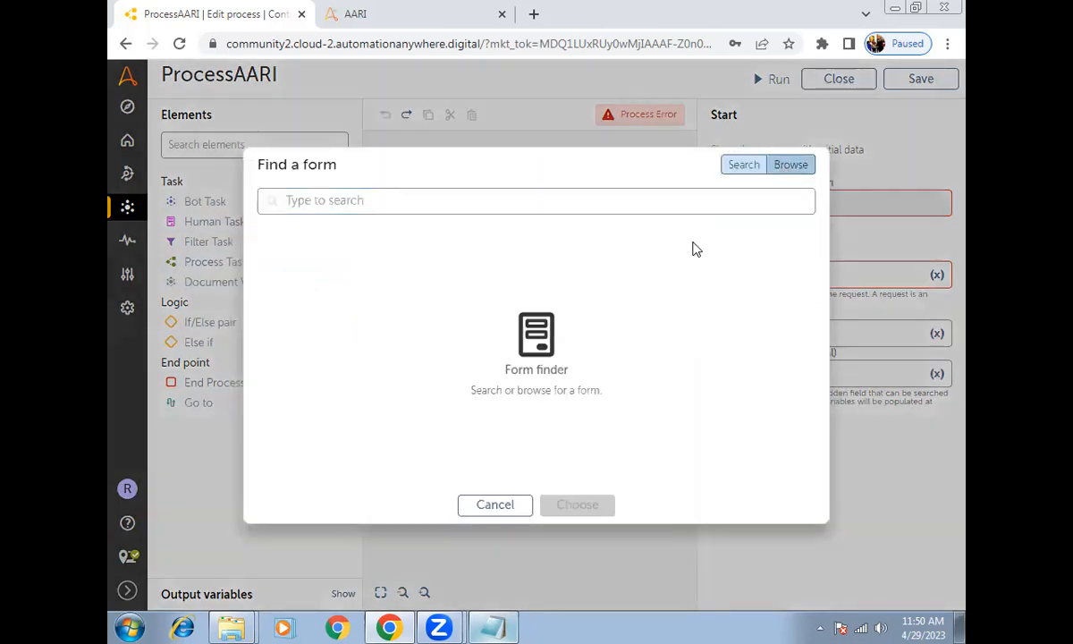
click(498, 246)
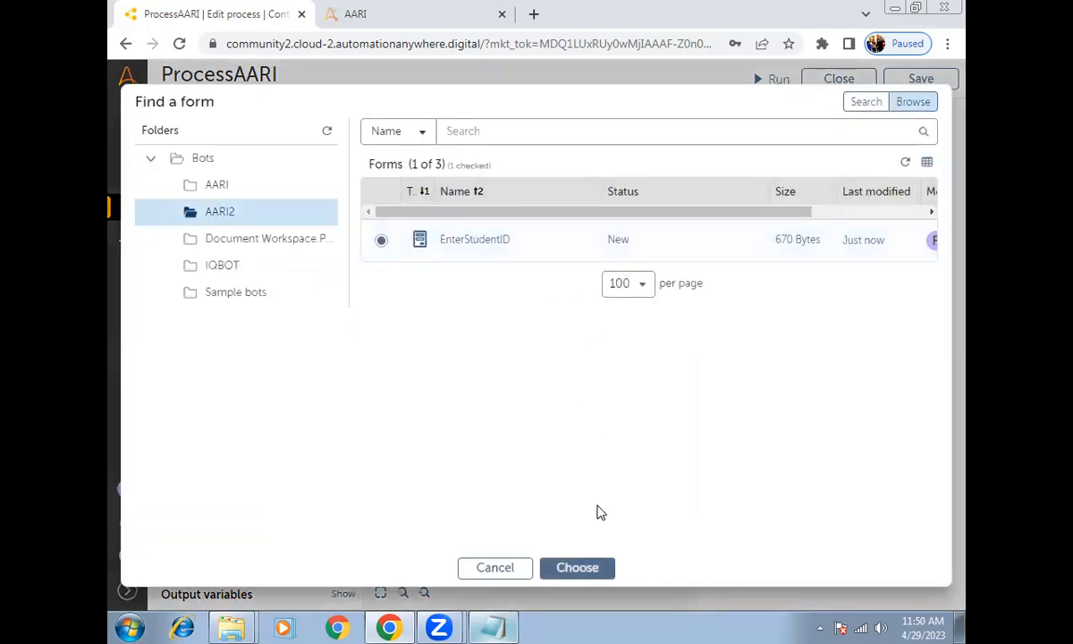
click(576, 569)
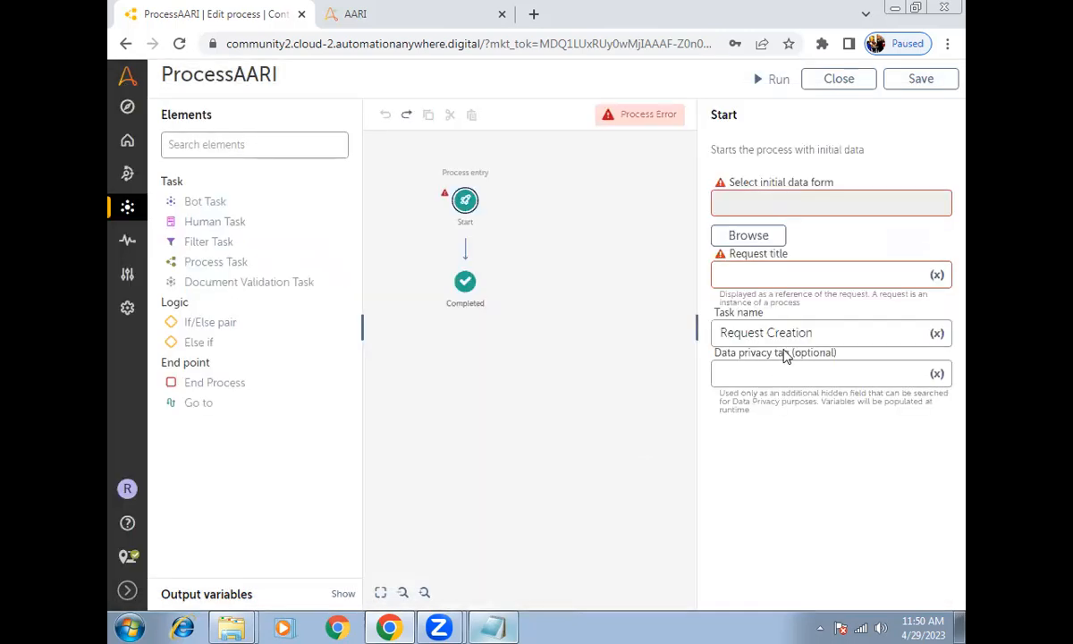
Set the request title to "DisplayStudentID" and save the process
click(760, 277)
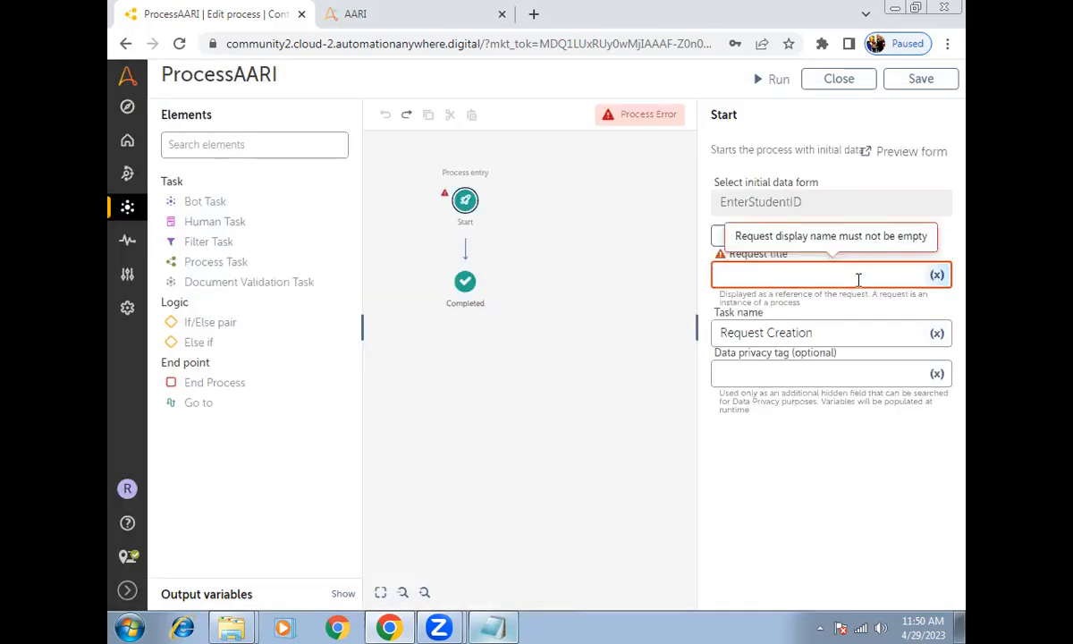
text(StudentI)
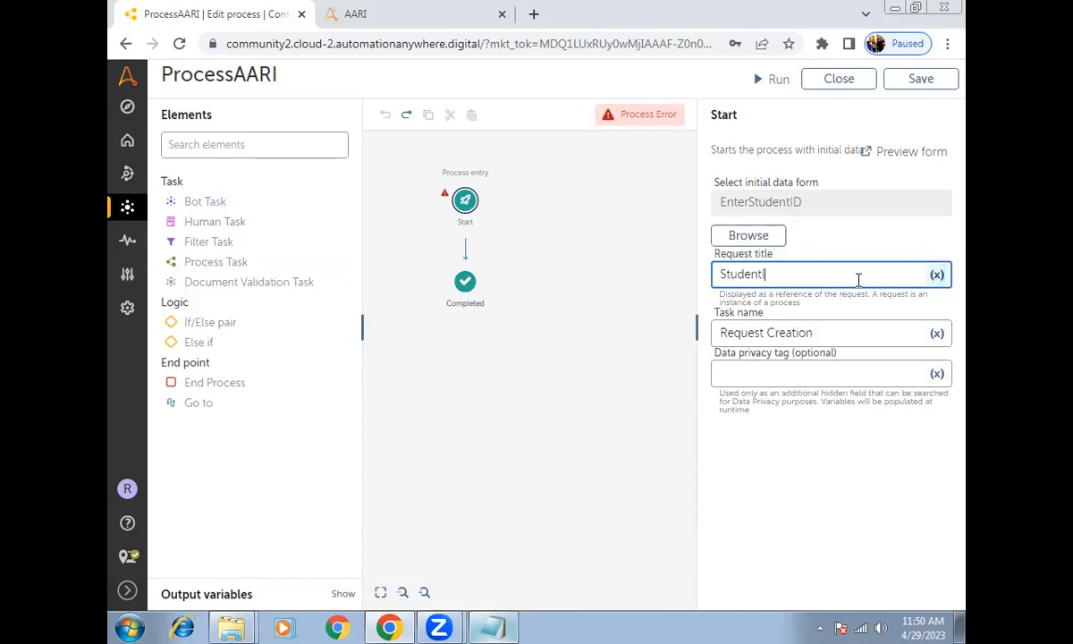
text(Display)
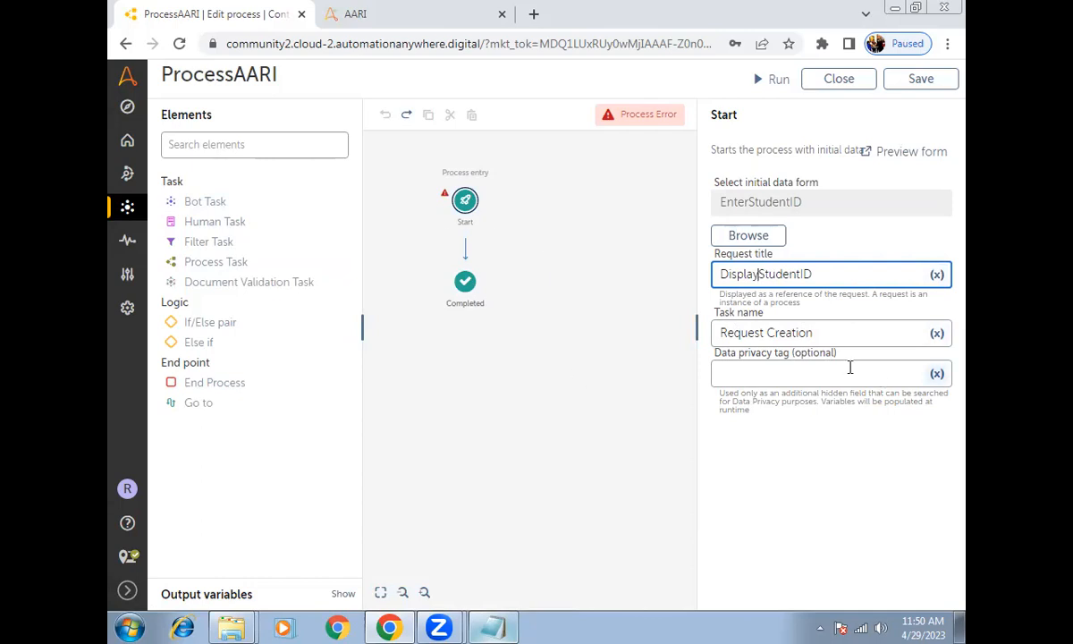
click(930, 80)
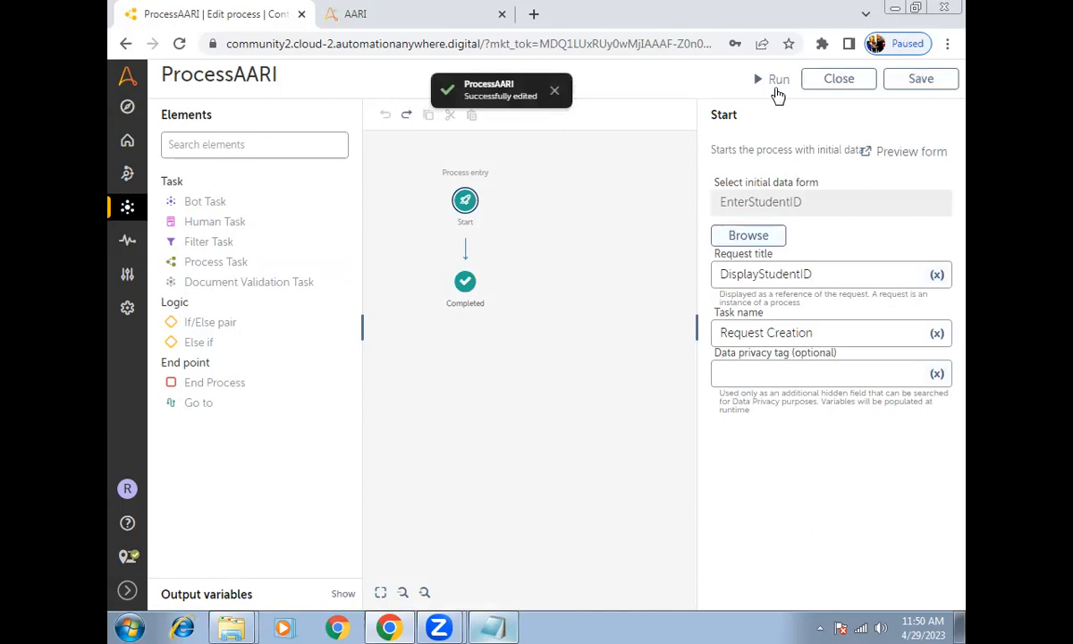
Run the process as a test, submit a student ID in the request form, and return to the process editor
click(776, 89)
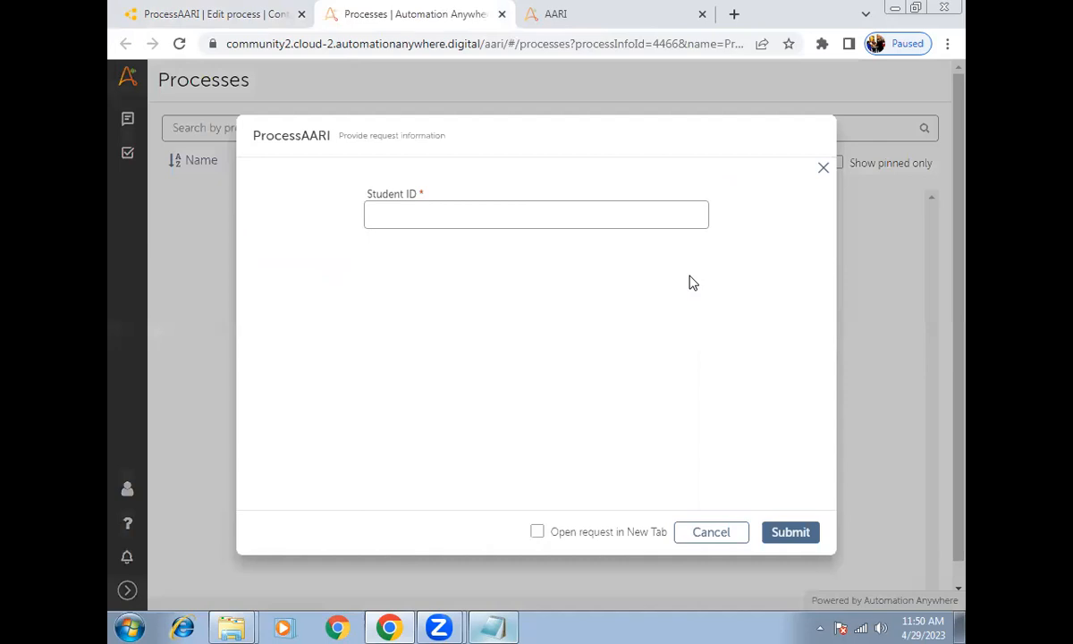
click(555, 218)
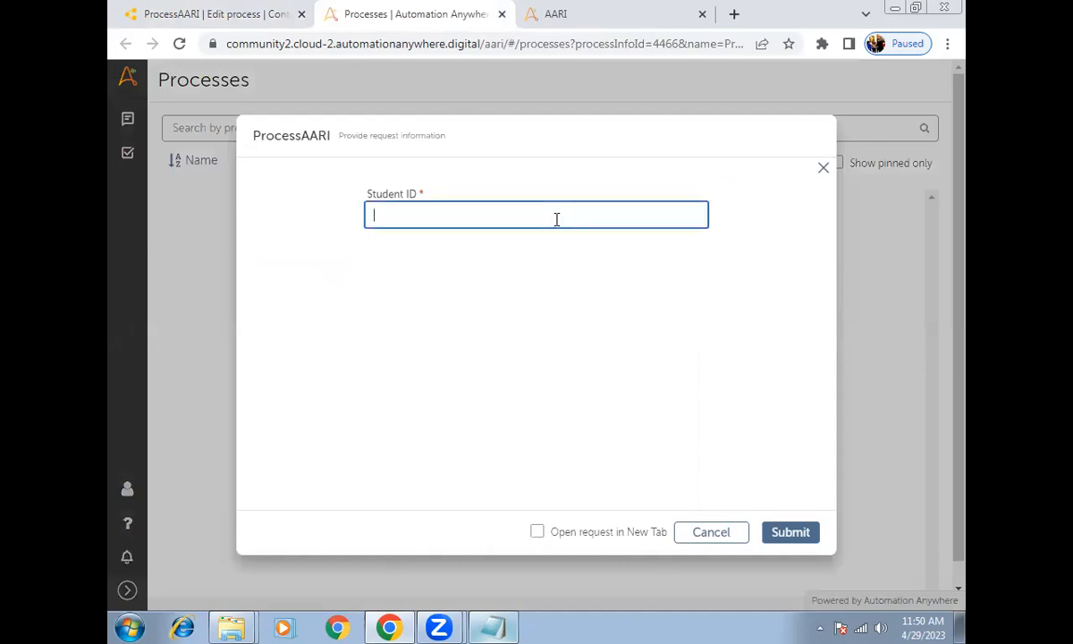
text(2)
click(790, 533)
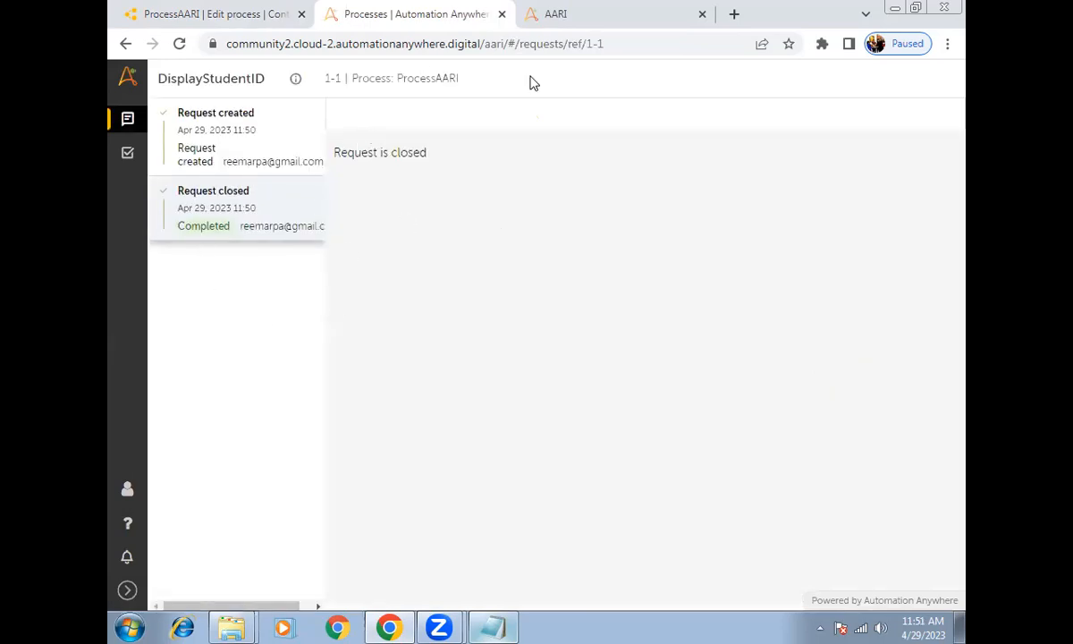
key(ctrl+shift+Tab)
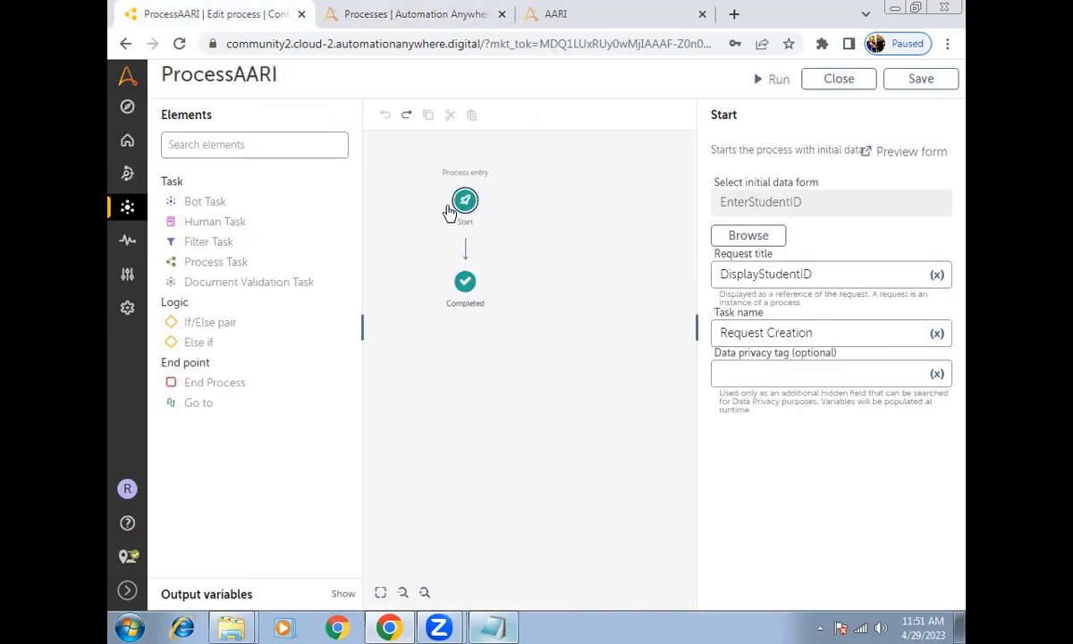
Switch to Notepad to review the planned form and taskbot stages, and return to the process editor
click(491, 627)
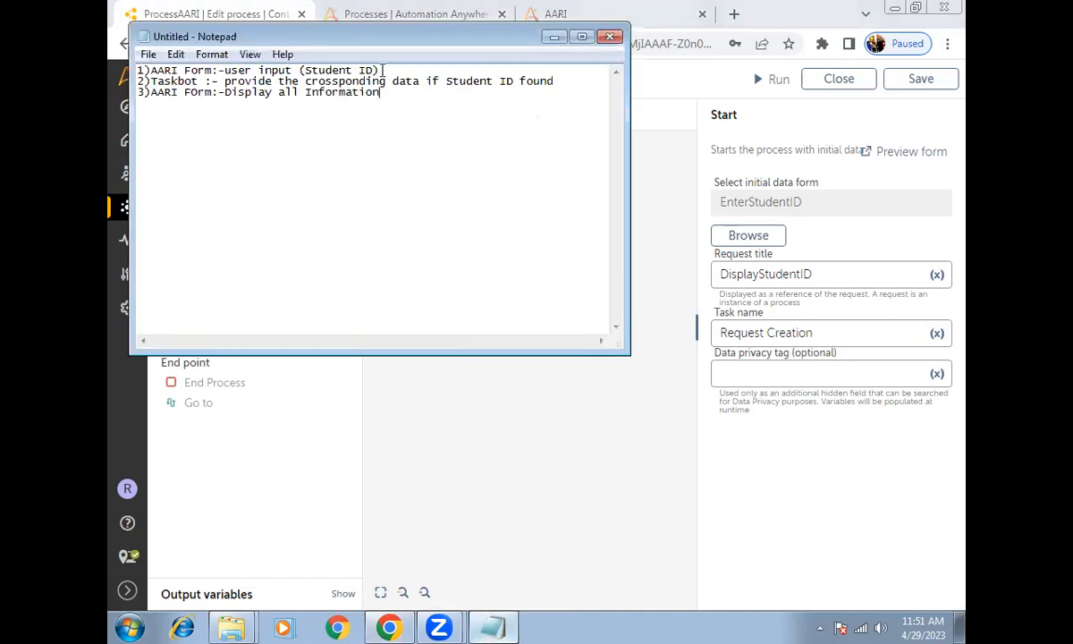
drag(381, 70, 231, 71)
click(280, 166)
drag(221, 80, 212, 80)
drag(199, 80, 159, 82)
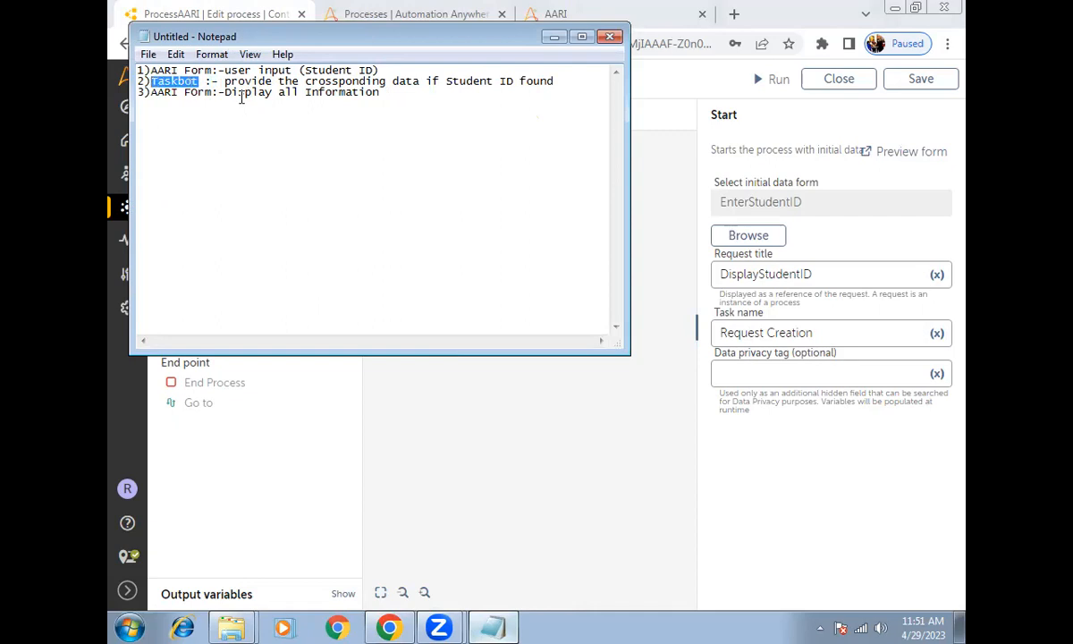
click(483, 410)
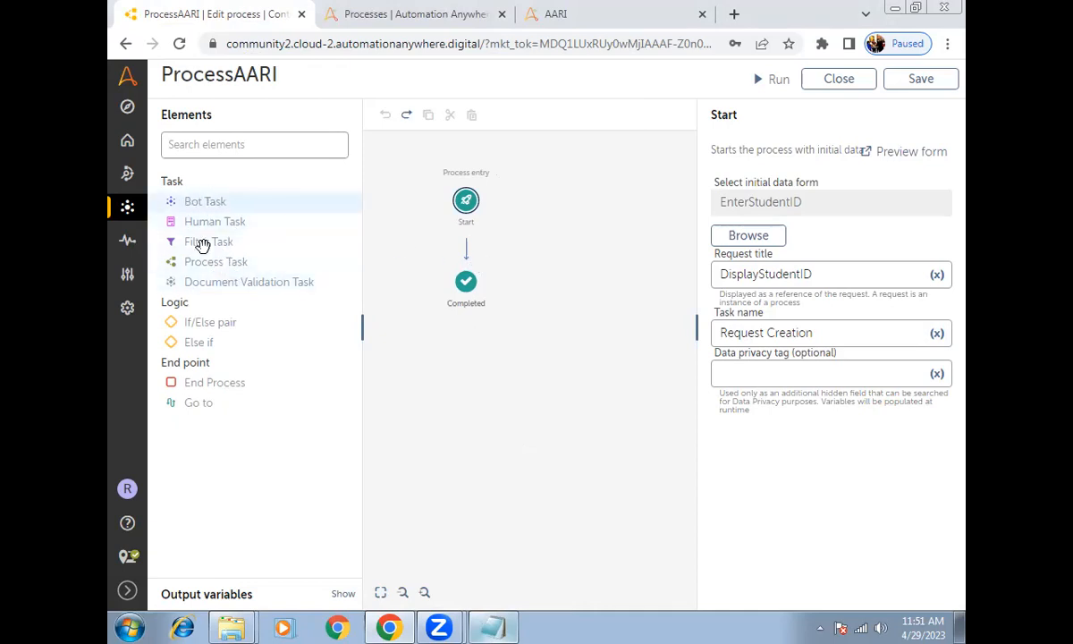
Add a Bot Task between Start and Completed, with "FetchRecordFromTaskBot" as both its element name and task name
drag(208, 202, 449, 248)
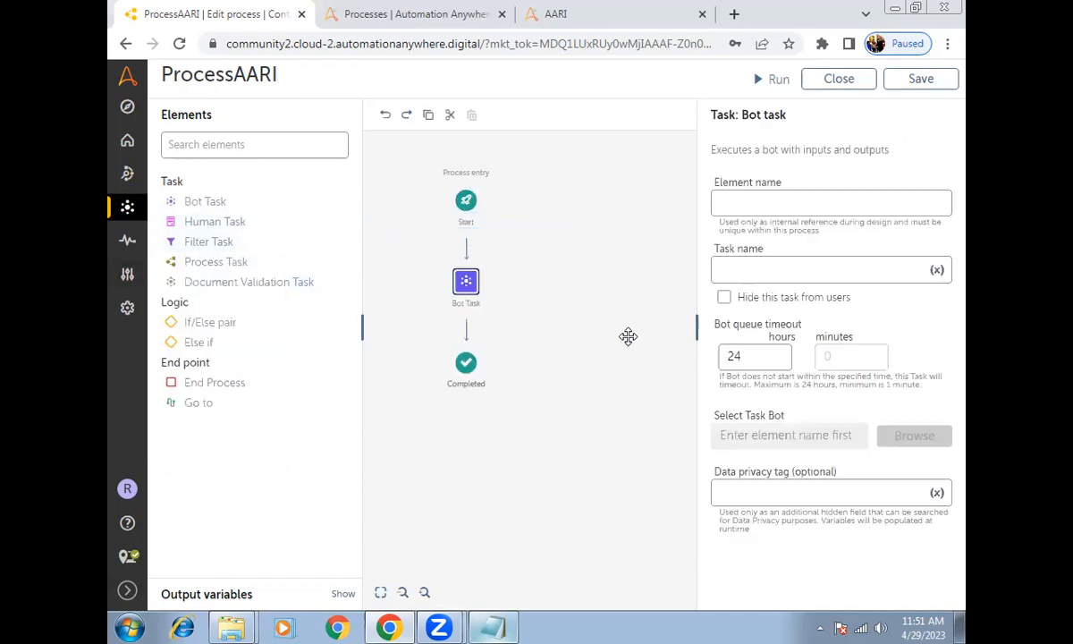
click(782, 208)
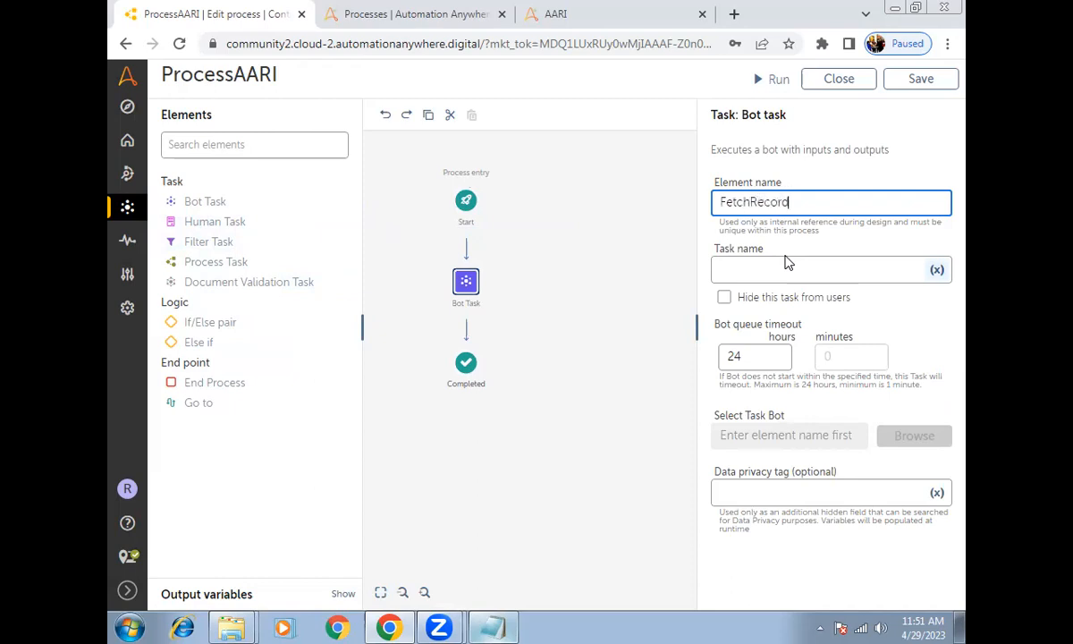
text(askBot)
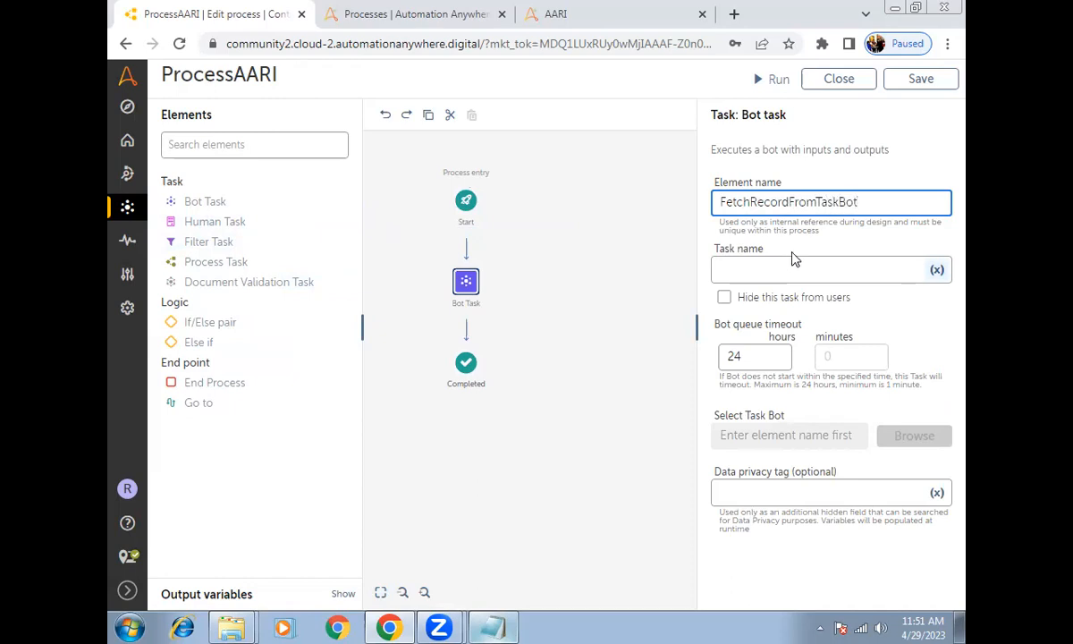
drag(869, 203, 621, 192)
key(ctrl+c)
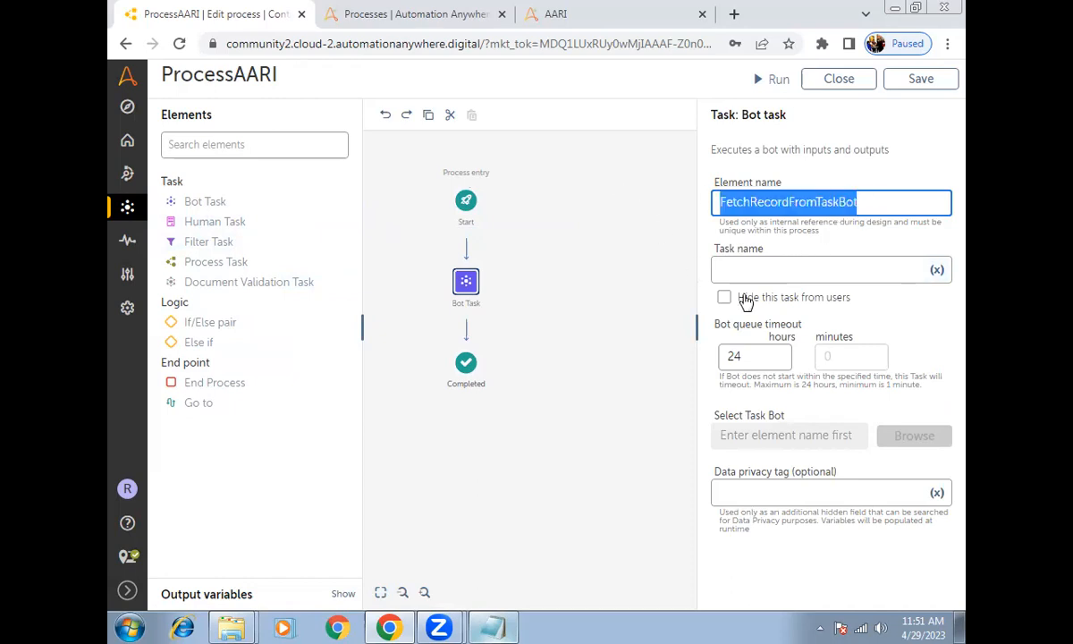
click(715, 269)
key(ctrl+v)
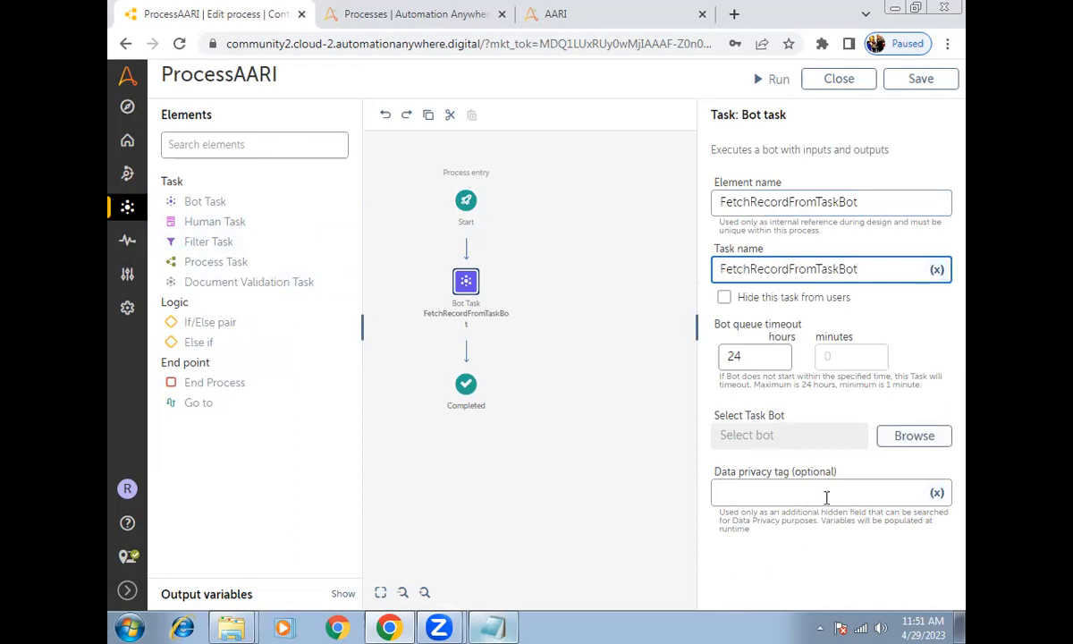
Assign the ReadDataFromExcel bot from the AARI2 folder to the bot task
click(914, 436)
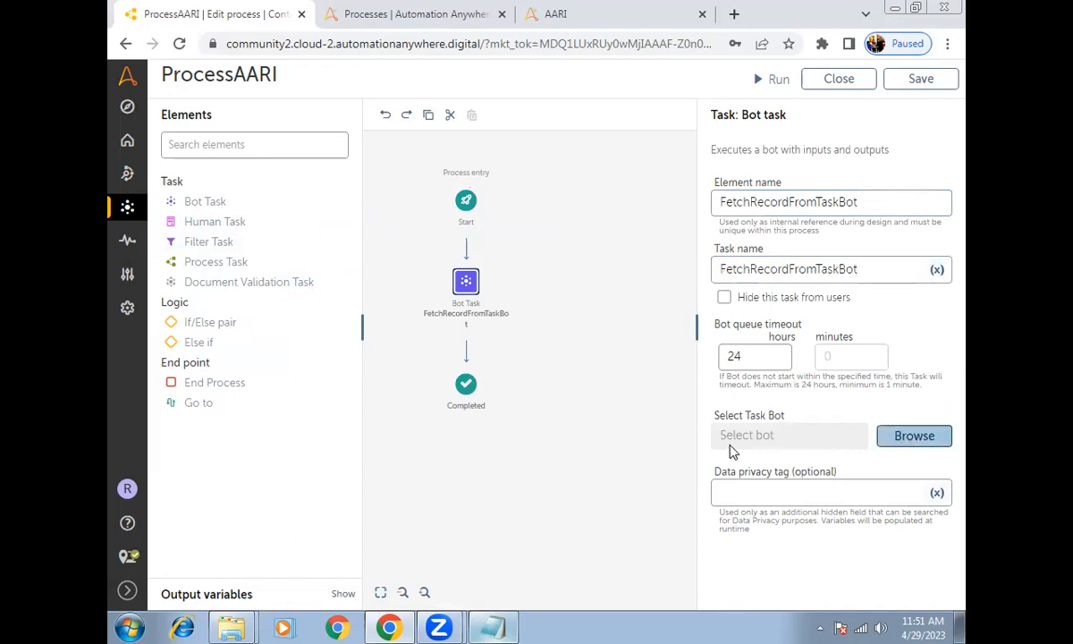
click(793, 173)
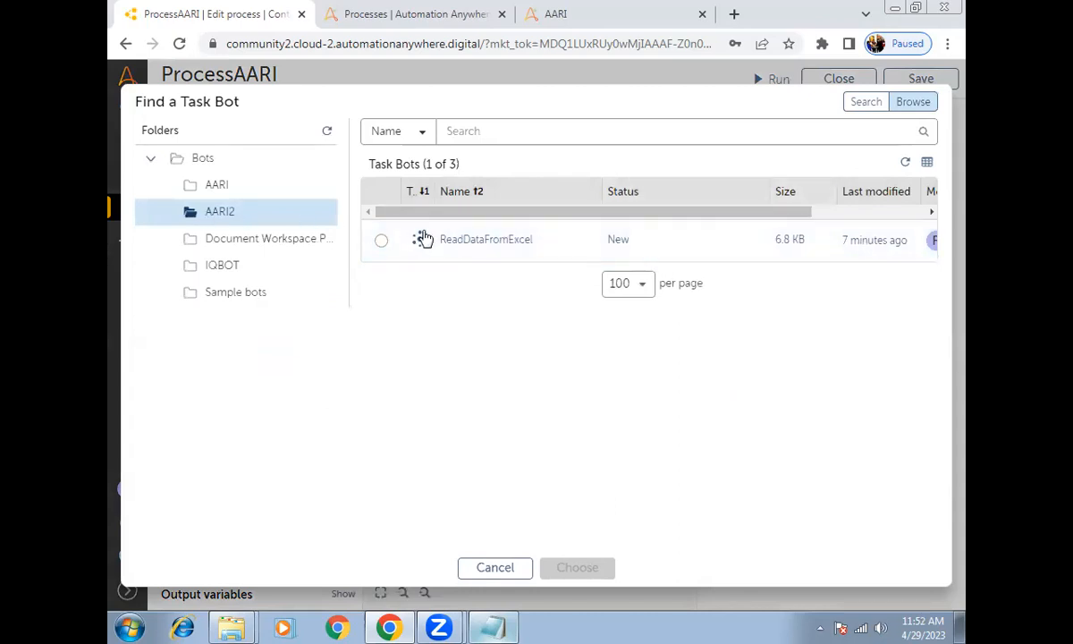
click(508, 250)
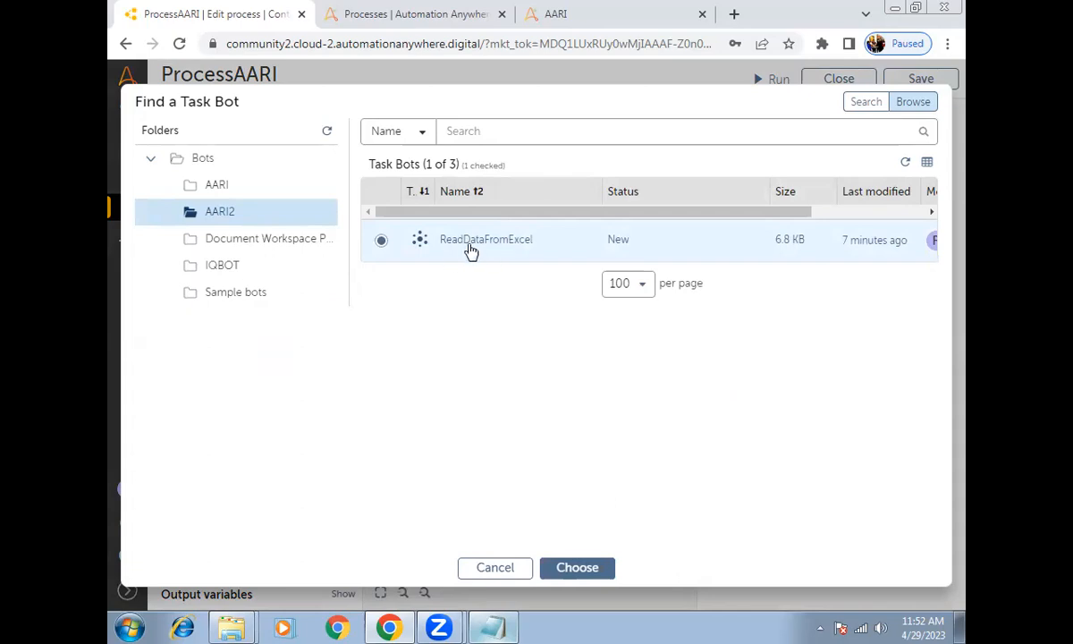
click(577, 569)
Enable the USerInput input value for the FetchRecordFromTaskBot task
scroll(784, 445, down, 2)
scroll(784, 445, down, 1)
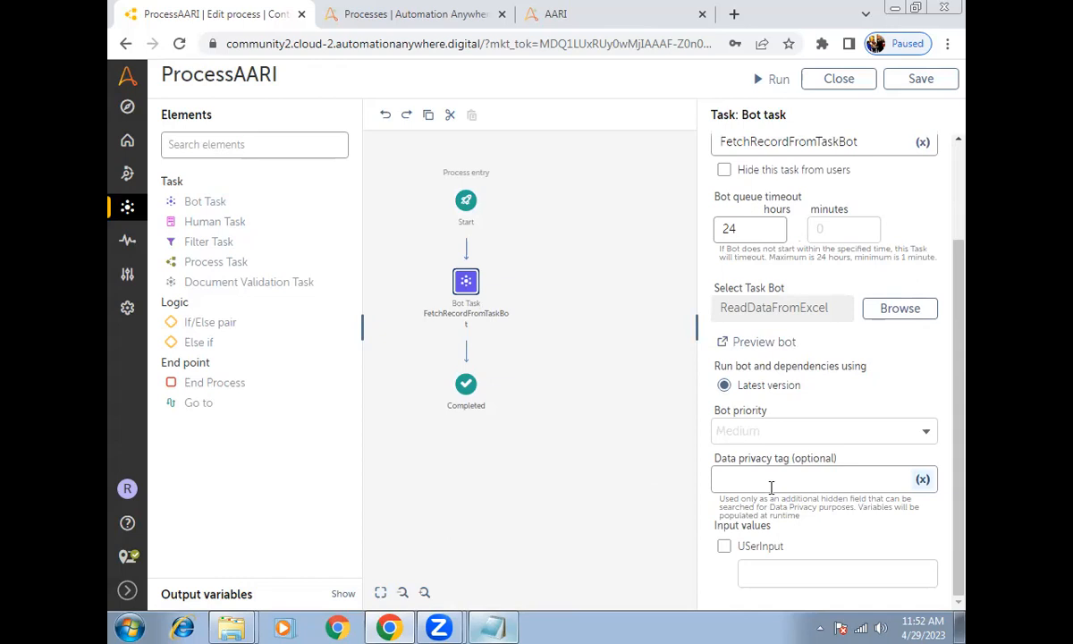
click(760, 554)
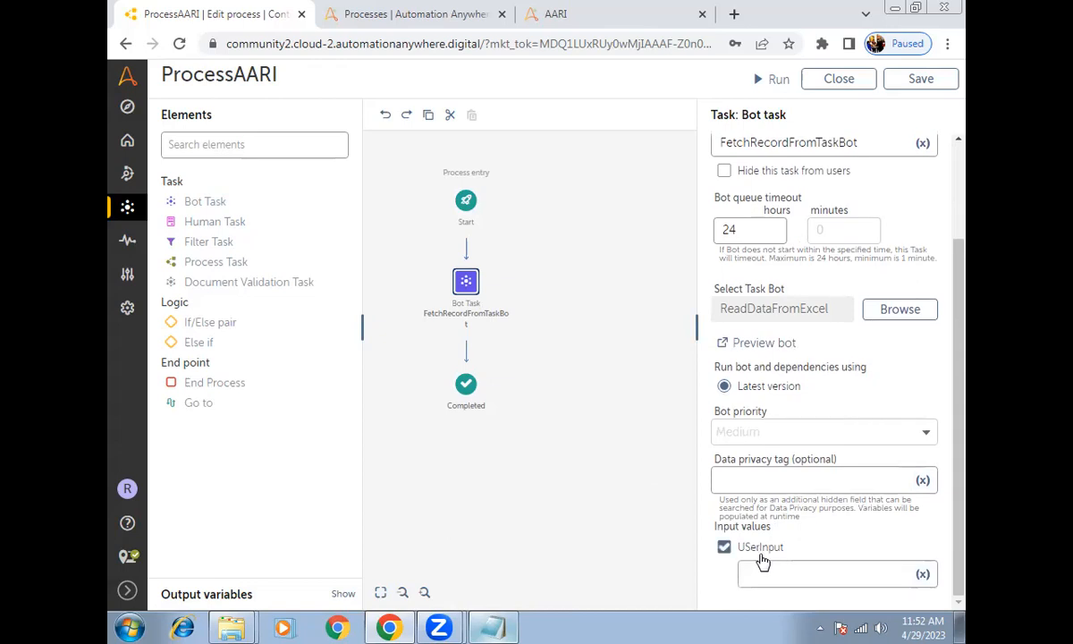
click(855, 569)
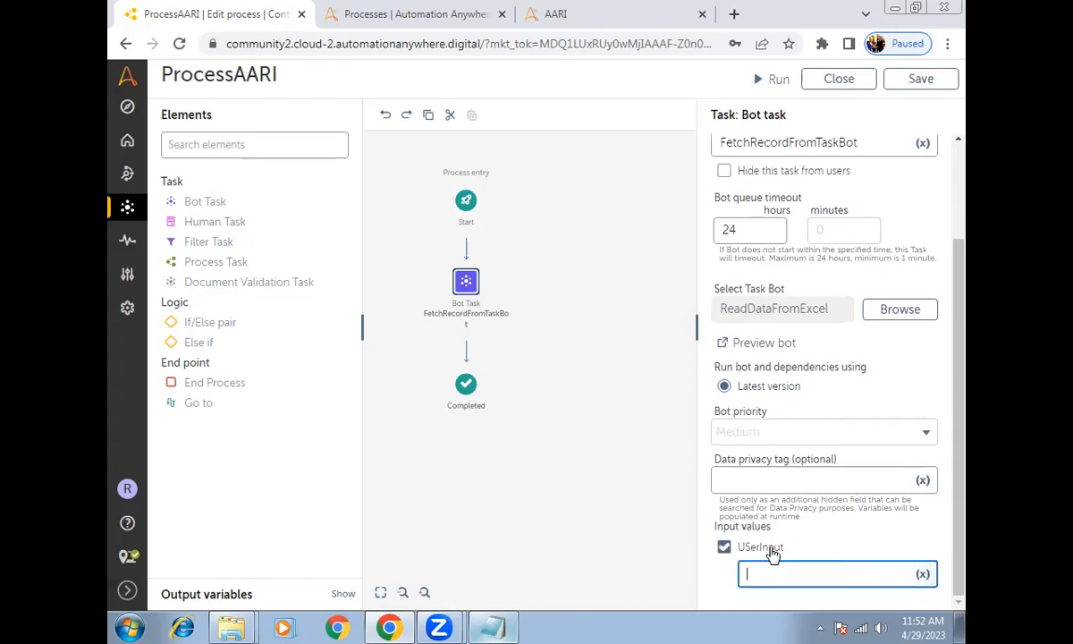
click(466, 205)
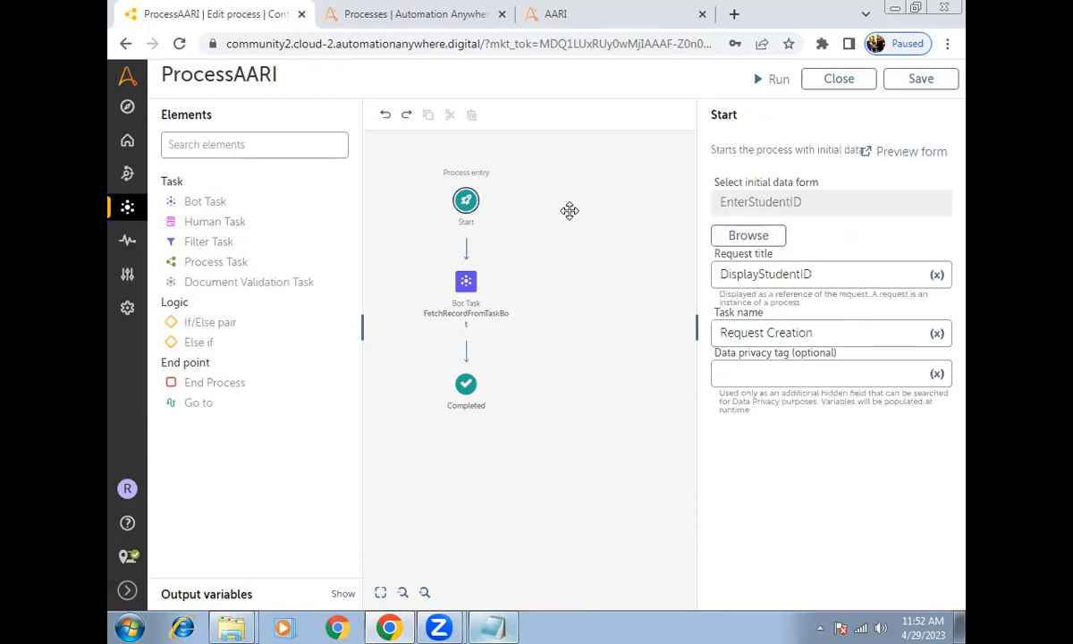
click(469, 279)
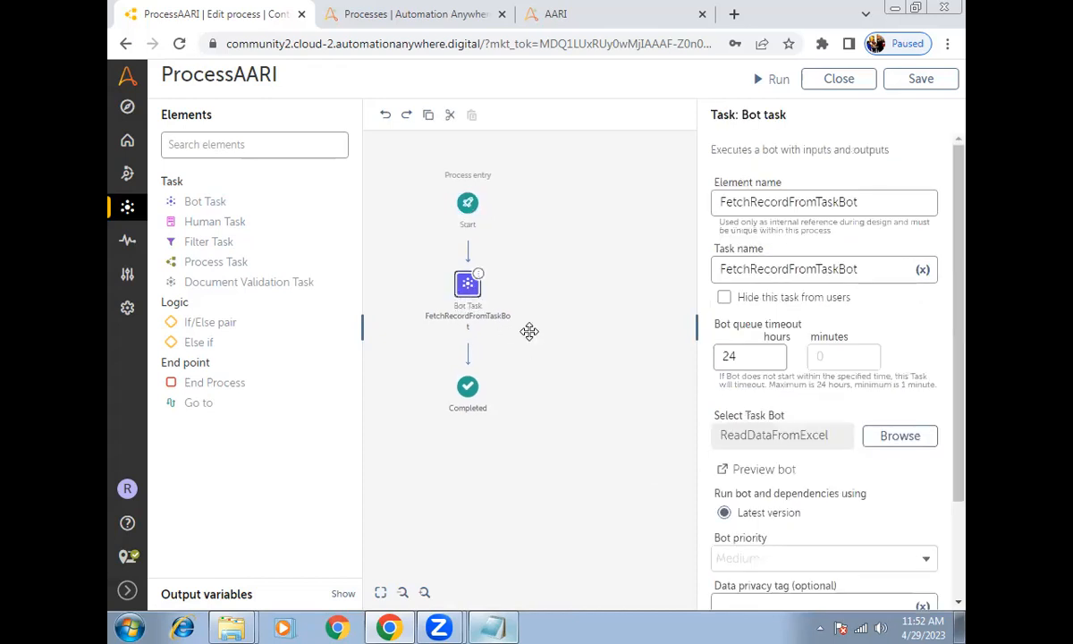
scroll(901, 541, down, 3)
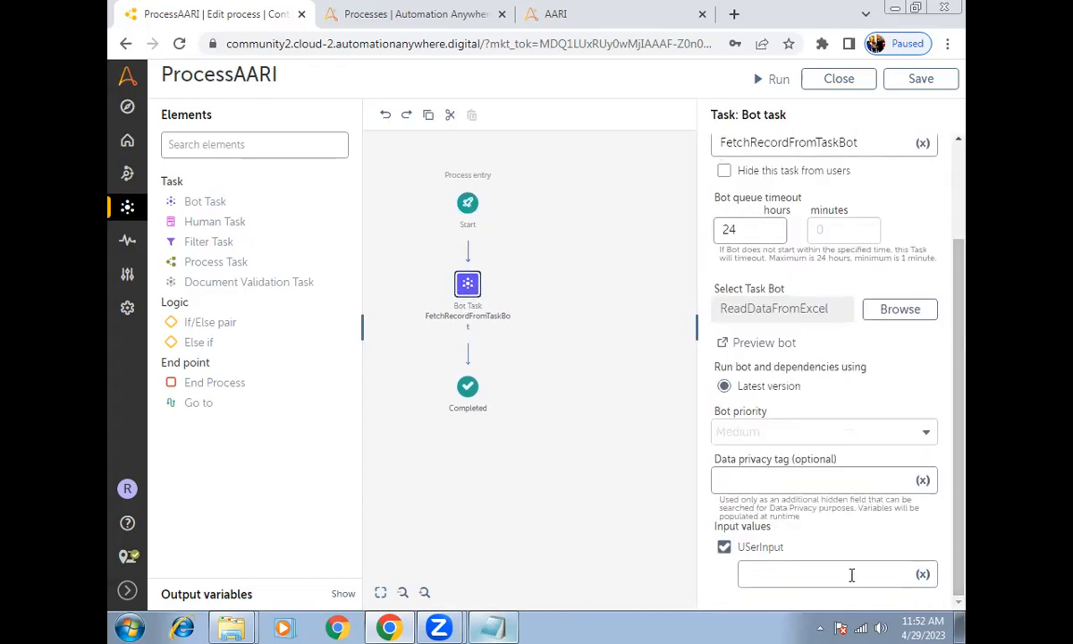
click(724, 547)
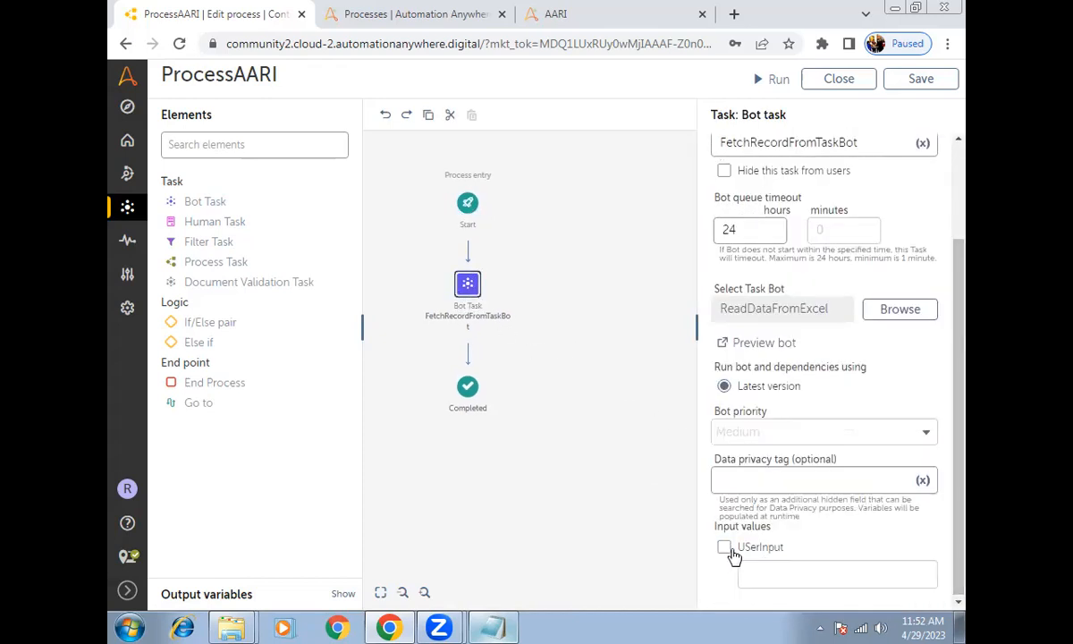
click(725, 548)
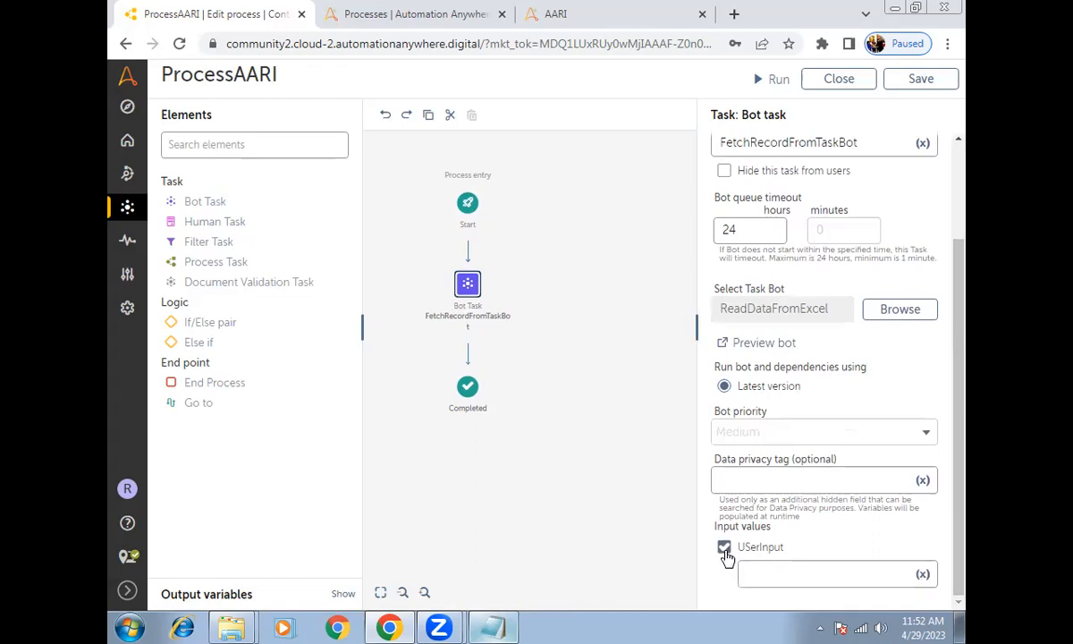
click(922, 576)
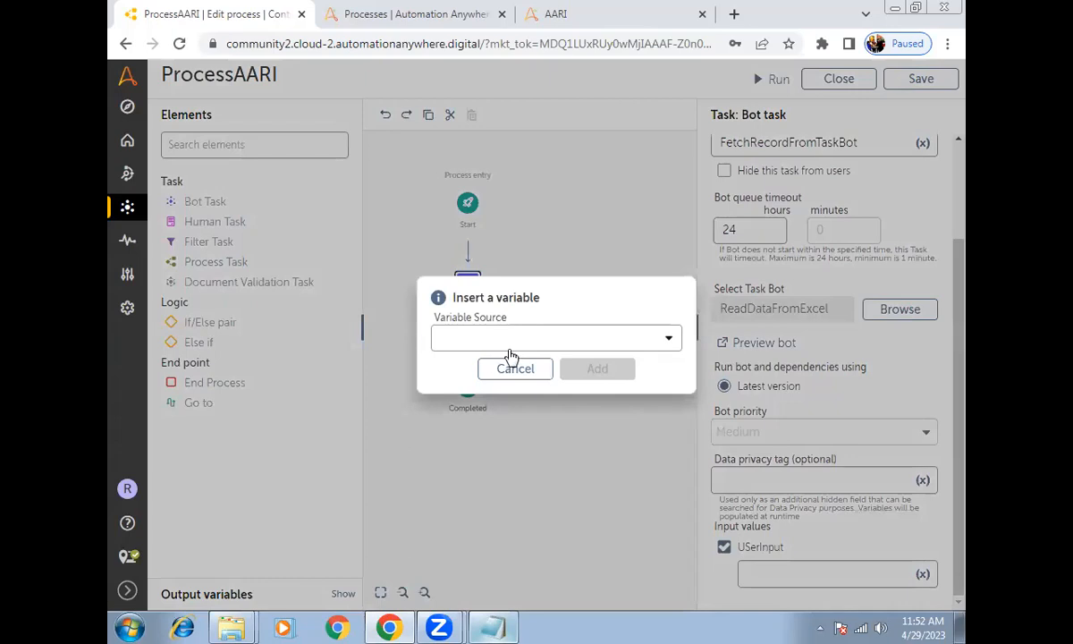
click(478, 338)
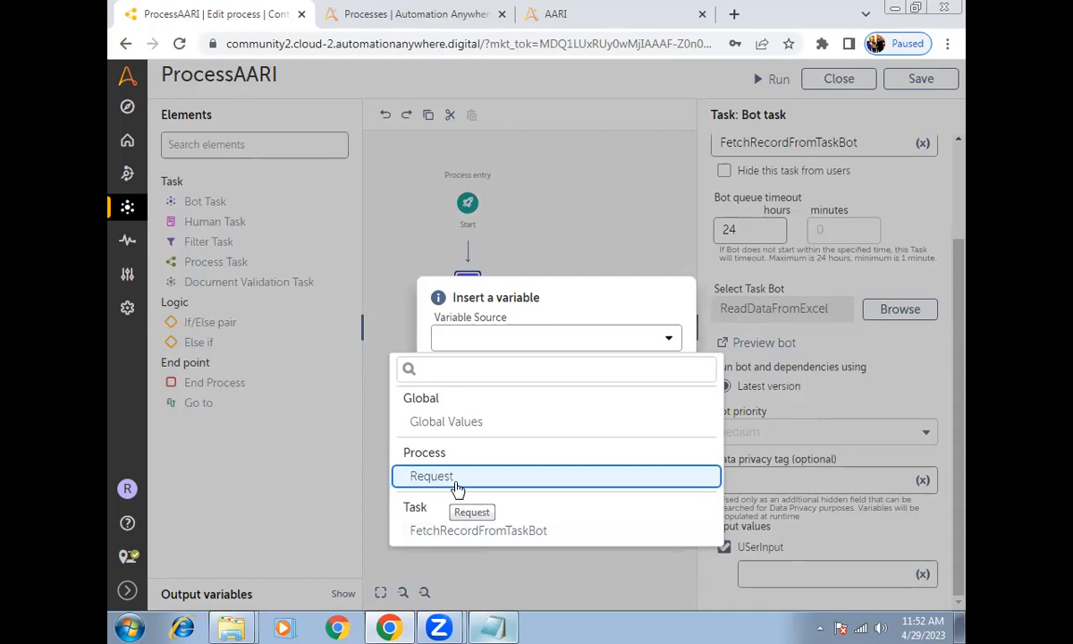
click(556, 311)
click(532, 378)
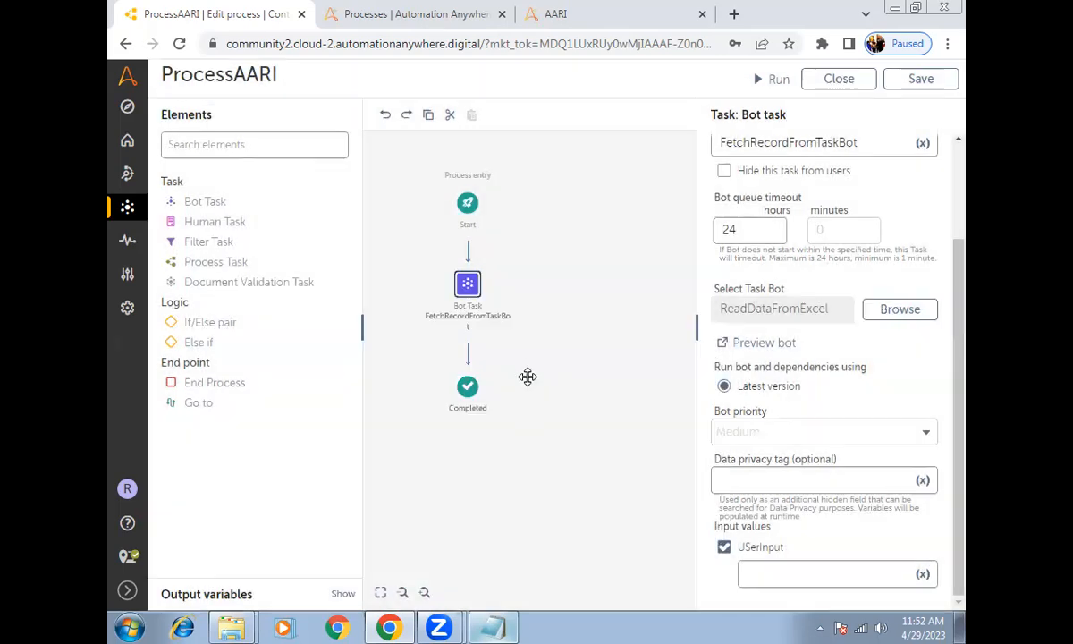
Set the USerInput value of the FetchRecordFromTaskBot task to the Request input variable Student ID[TextBox0]-STRING
click(466, 211)
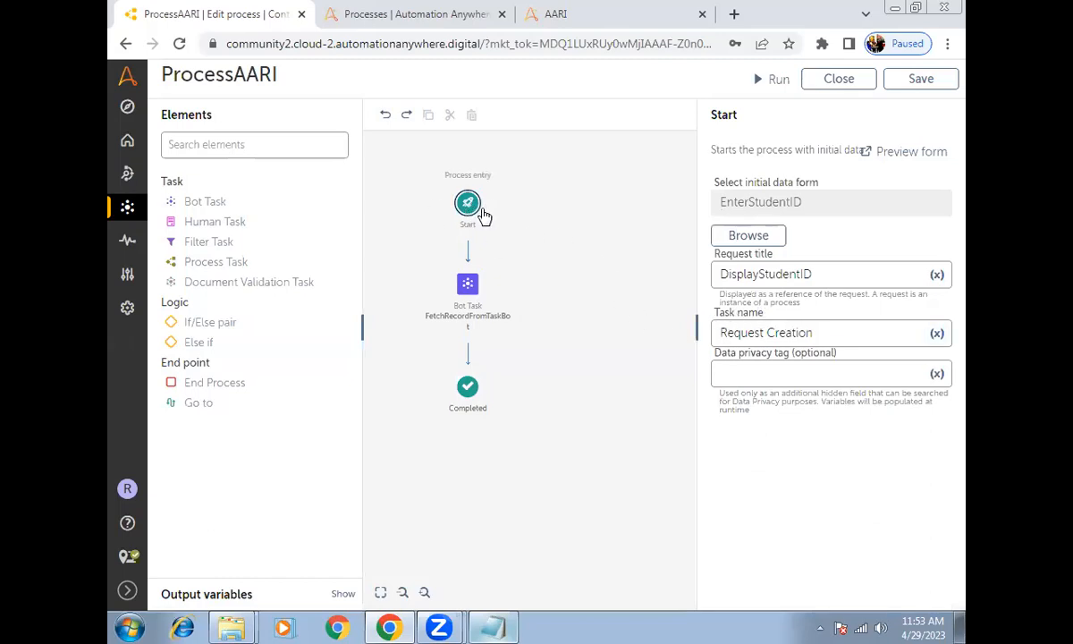
drag(822, 334, 716, 332)
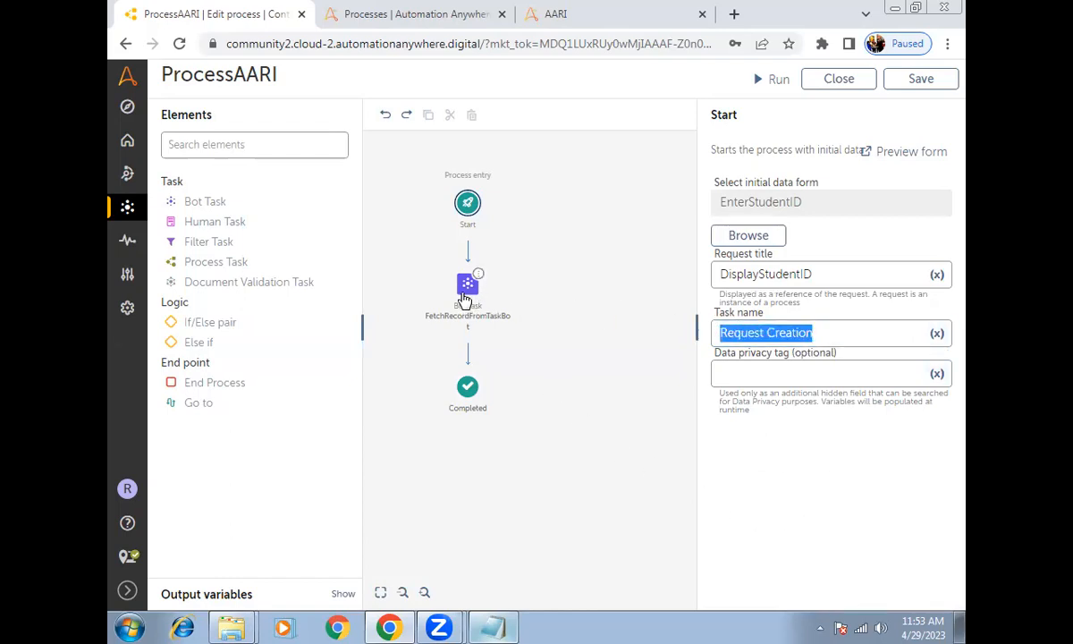
click(465, 299)
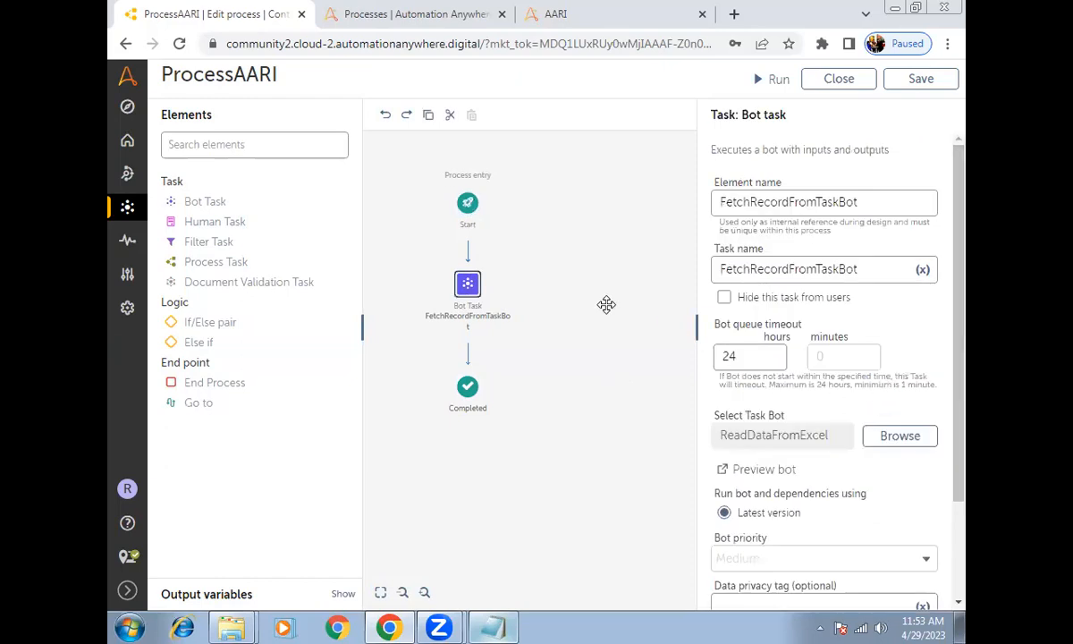
scroll(903, 419, down, 2)
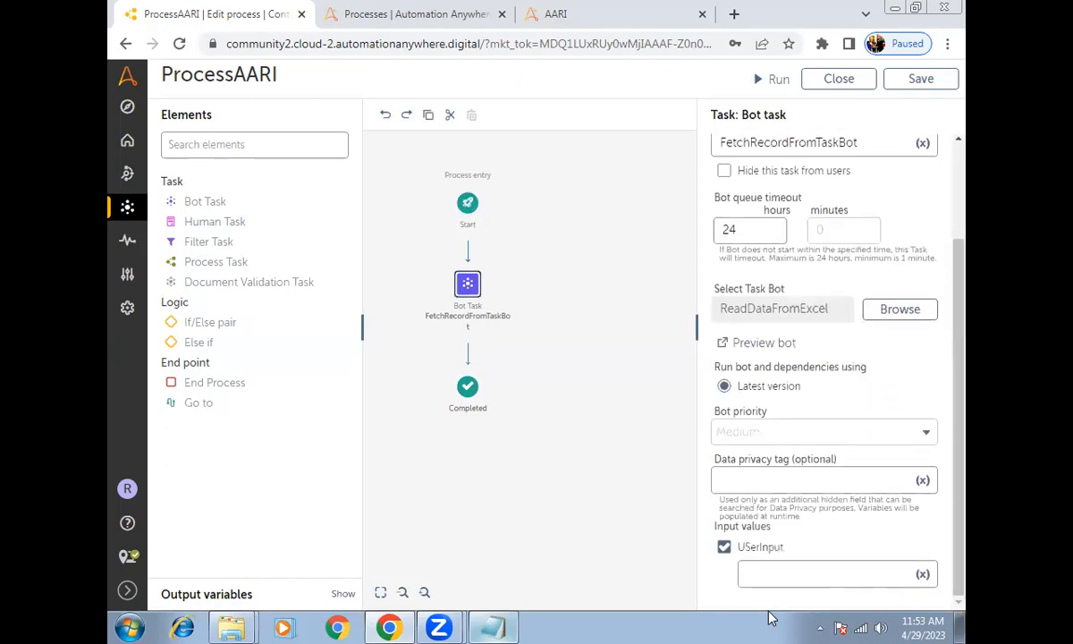
click(922, 574)
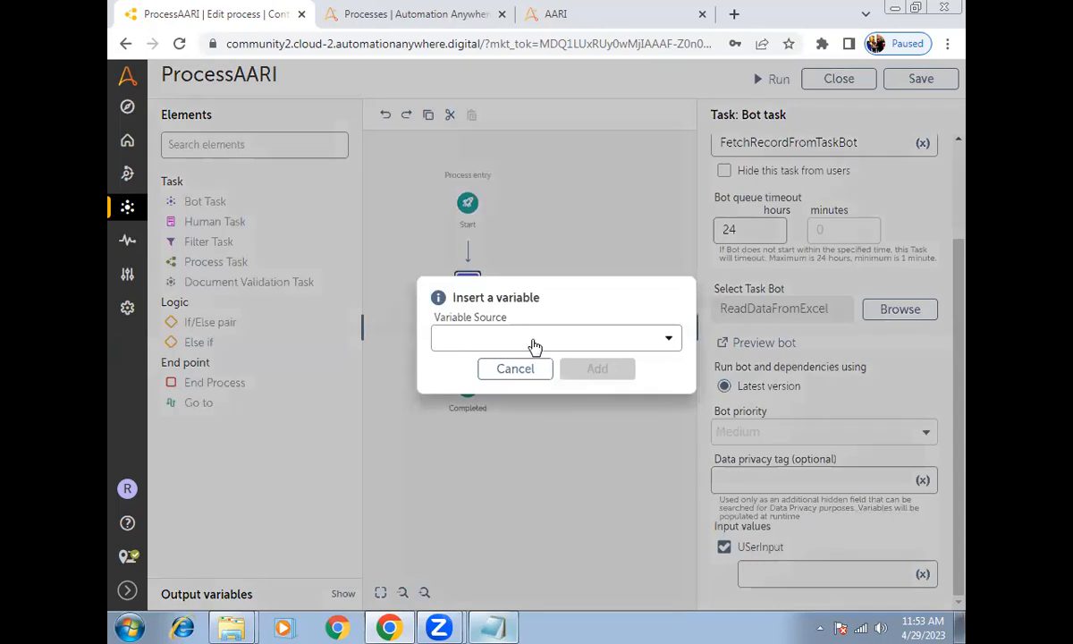
click(534, 340)
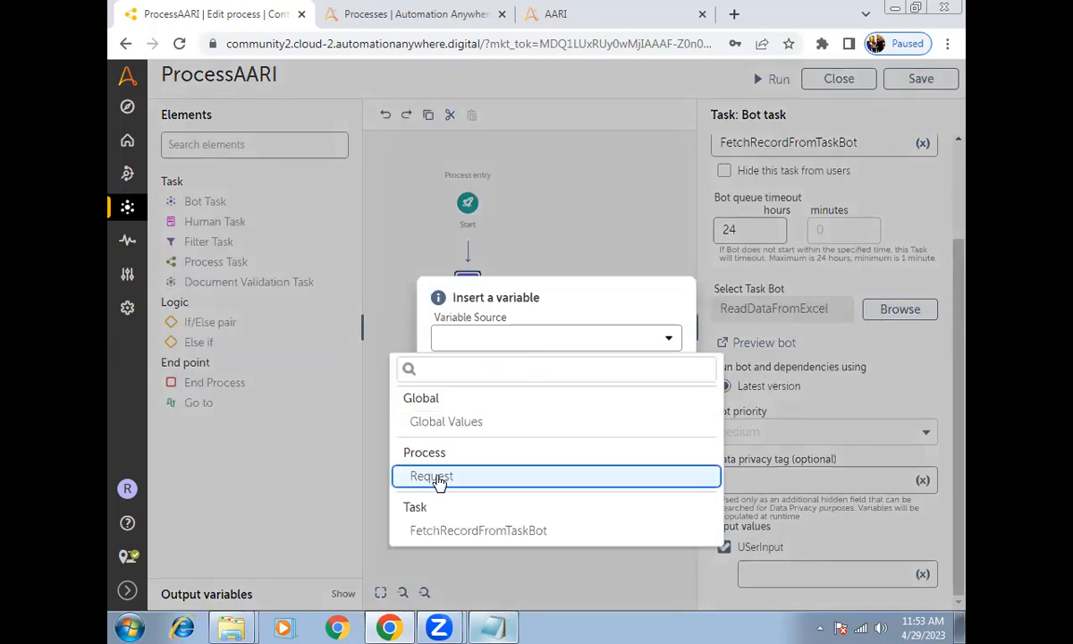
click(437, 477)
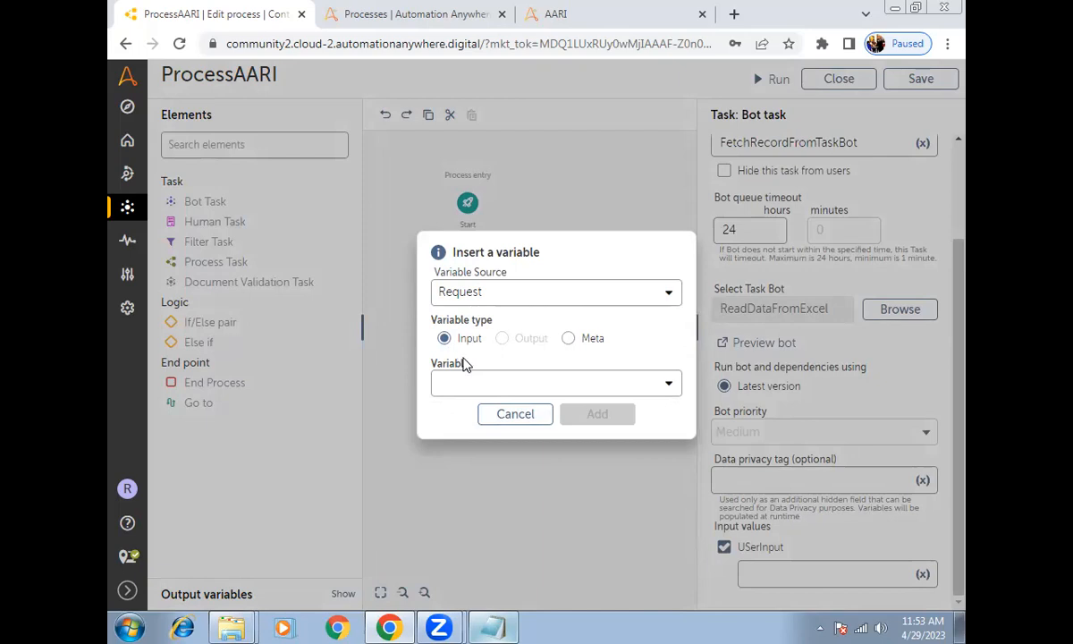
click(491, 383)
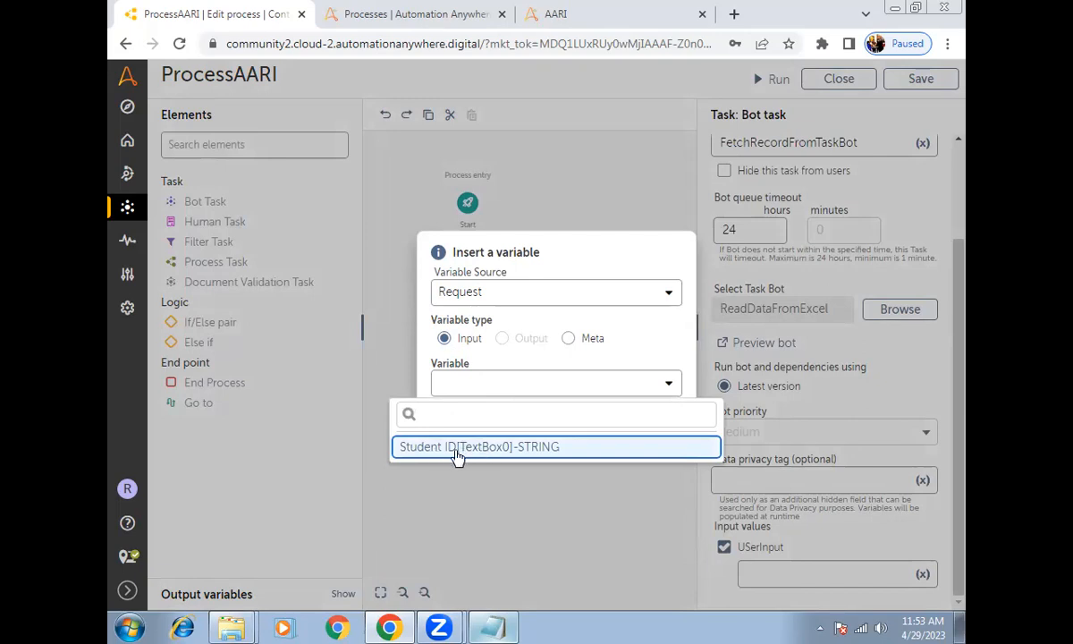
click(456, 447)
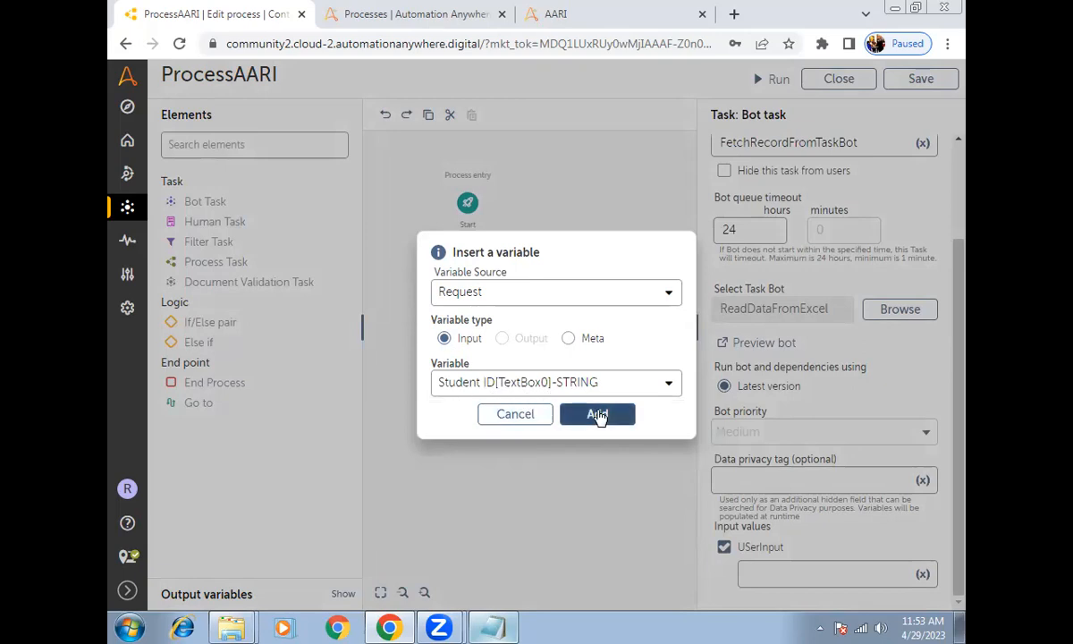
click(597, 414)
Review the Student ID field of the created DisplayStudentID request in AARI, and return to the process editor
key(ctrl+Tab)
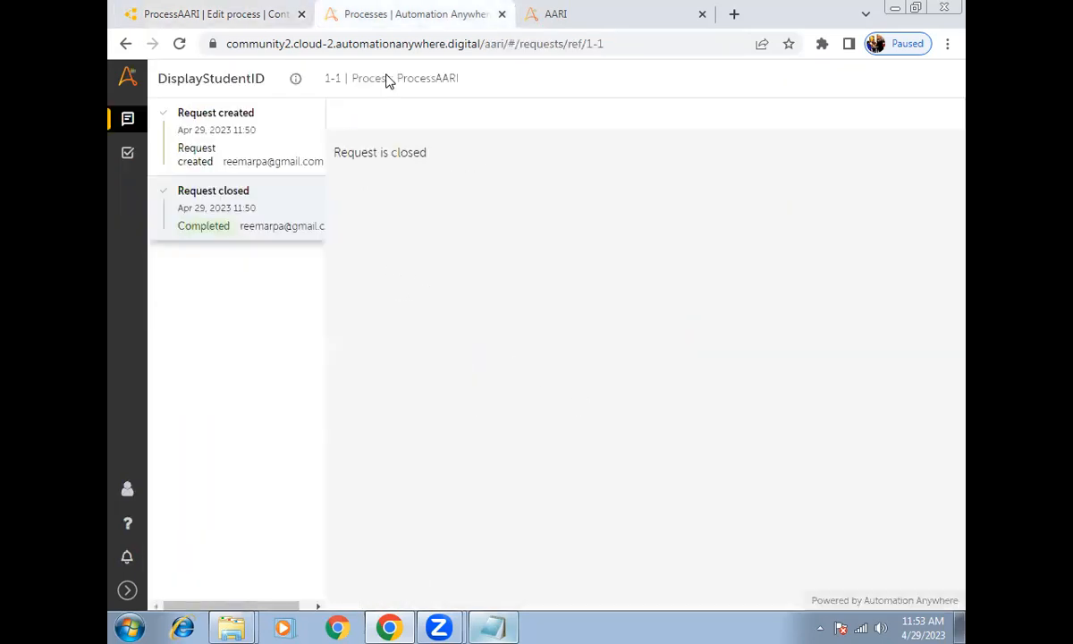
click(214, 150)
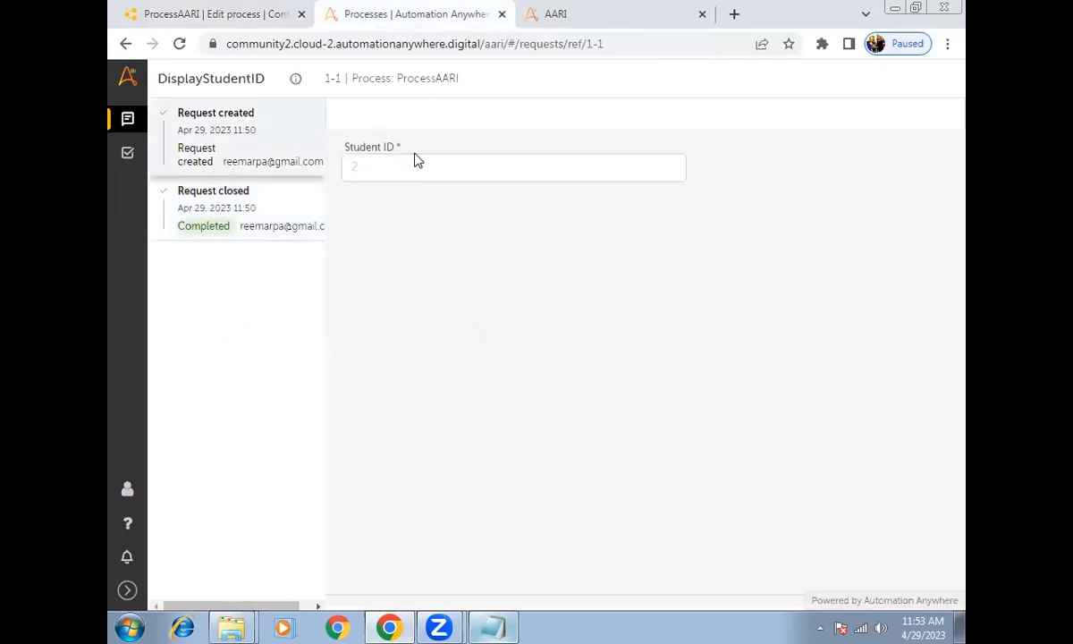
triple_click(364, 146)
click(219, 14)
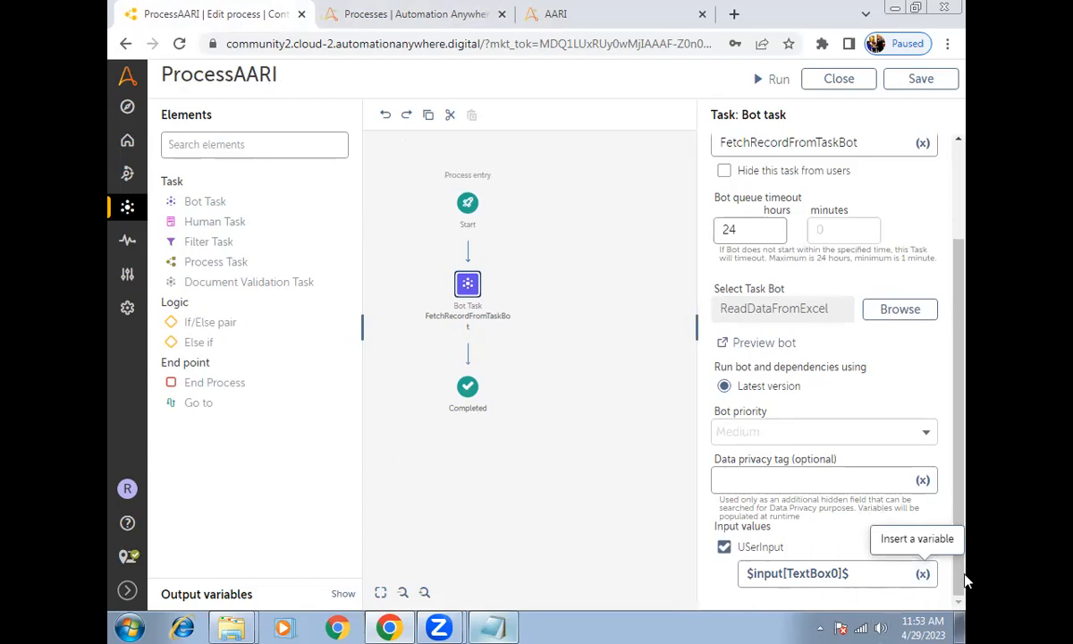
click(922, 573)
click(478, 344)
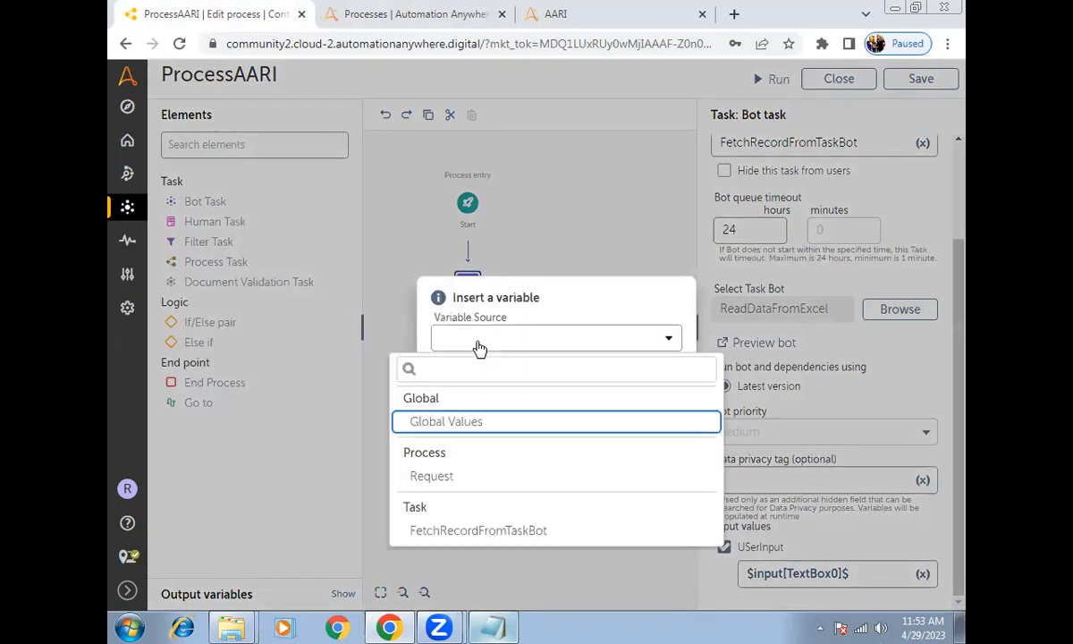
click(455, 476)
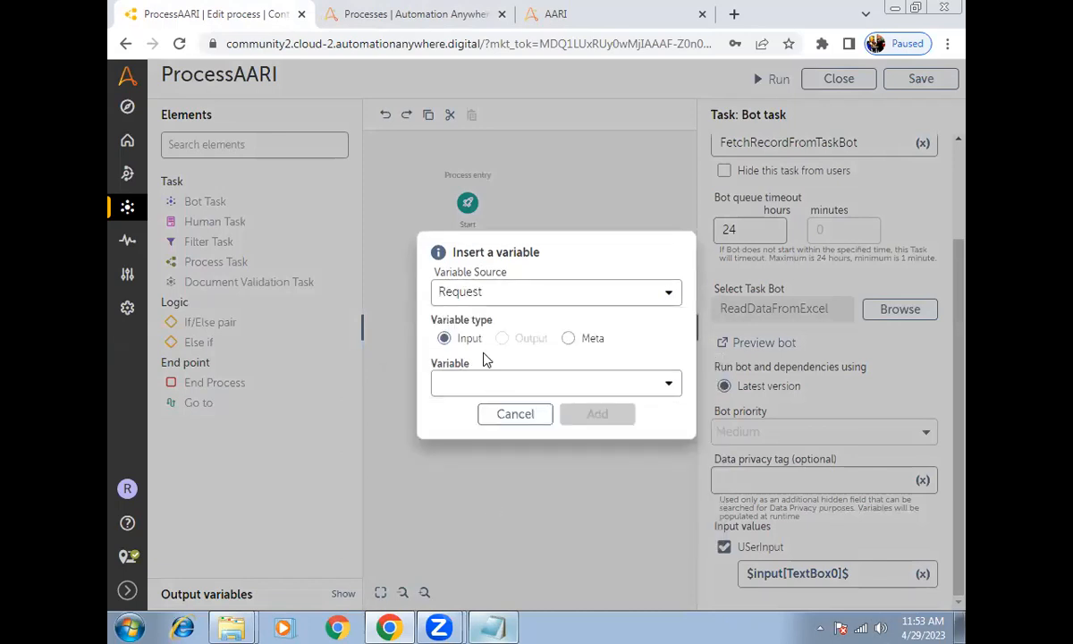
click(490, 391)
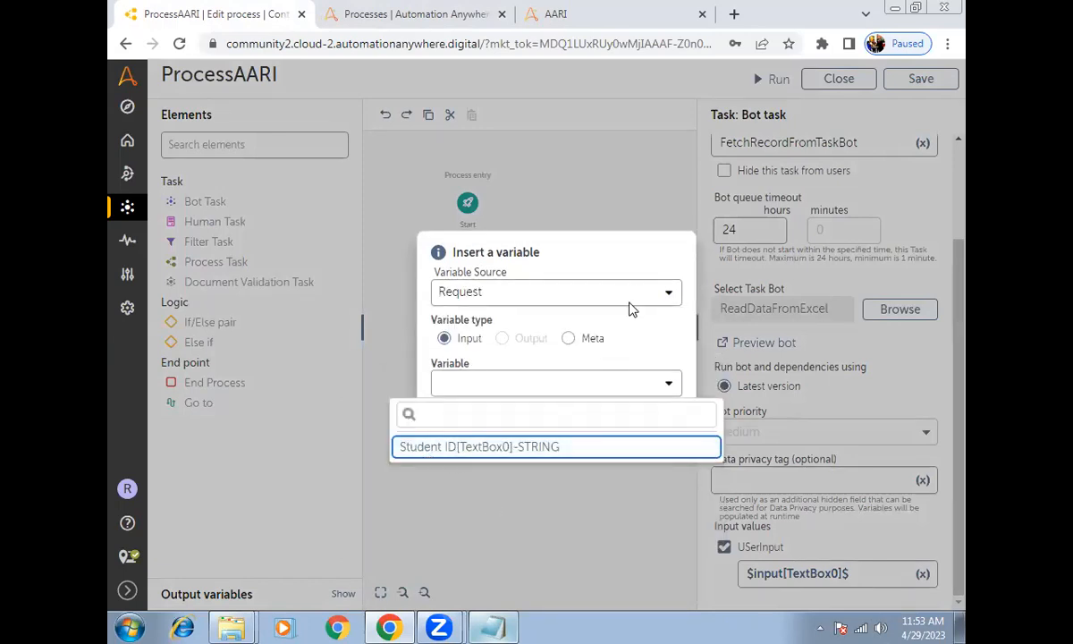
click(630, 344)
click(513, 414)
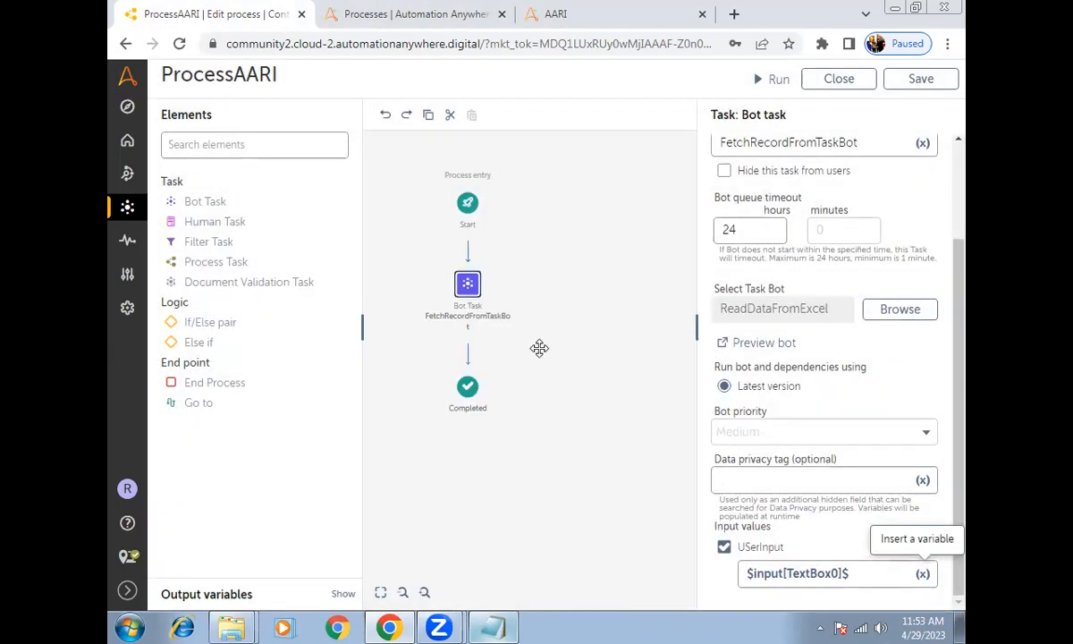
Check the planned stages in Notepad, and review the process's Start and FetchRecordFromTaskBot settings
click(503, 627)
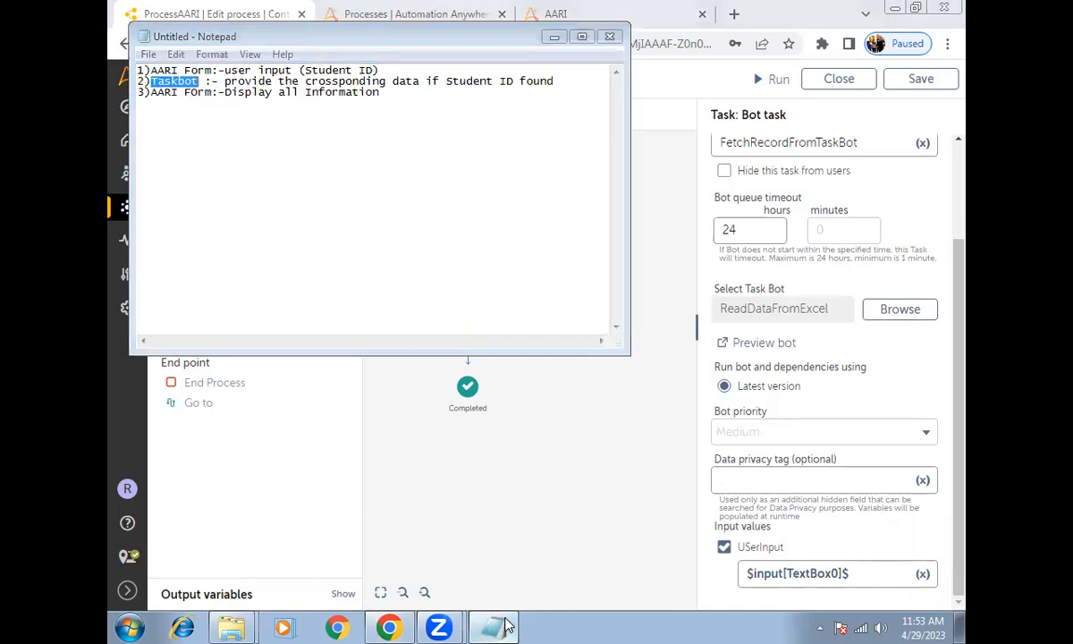
click(503, 626)
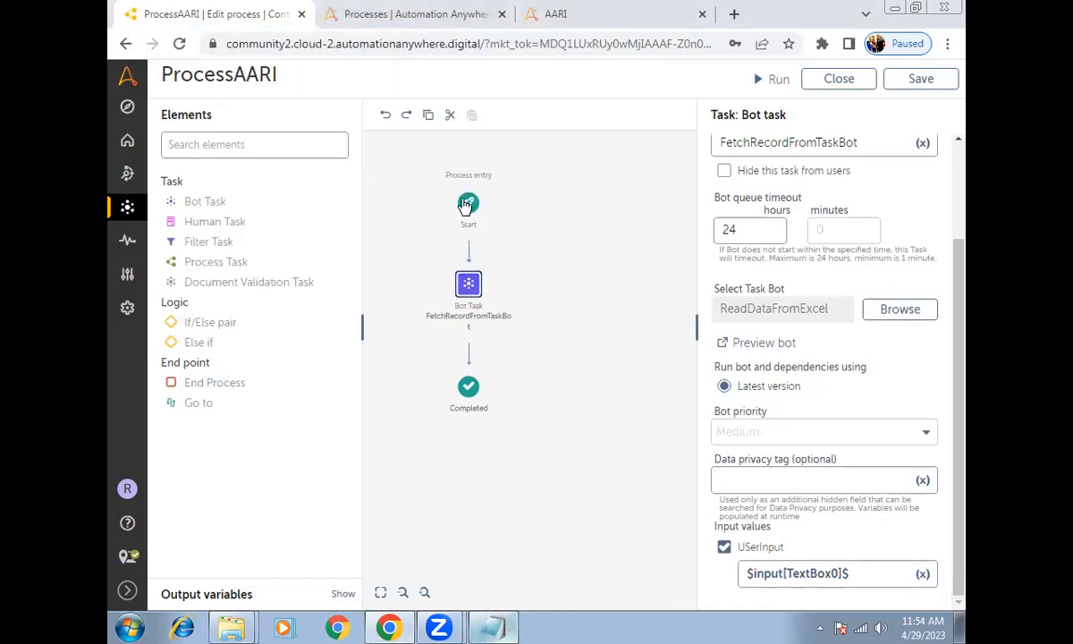
click(470, 231)
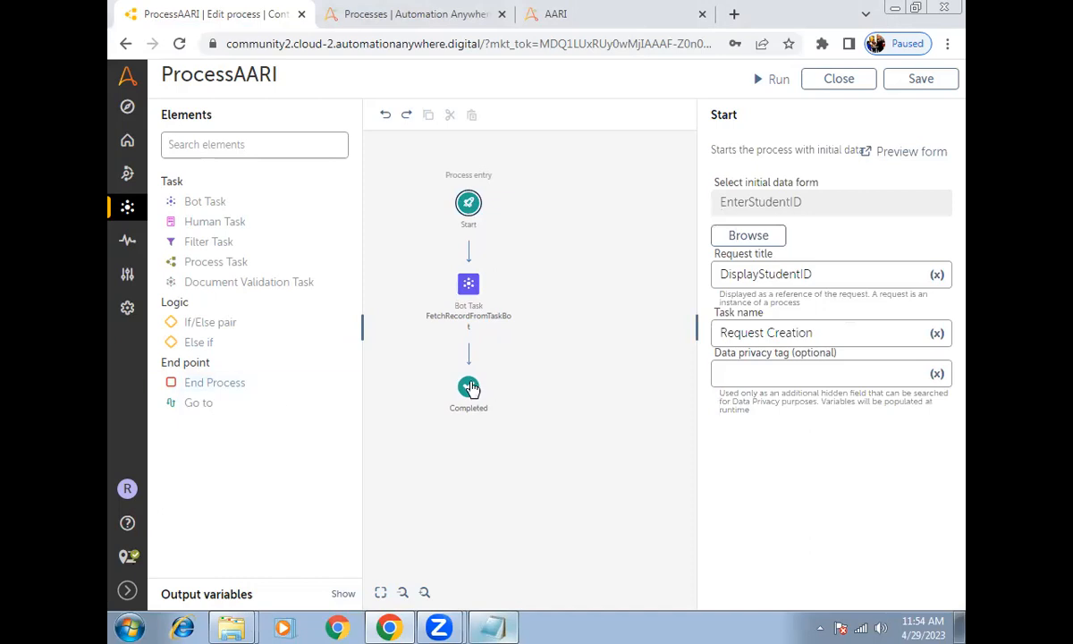
click(471, 293)
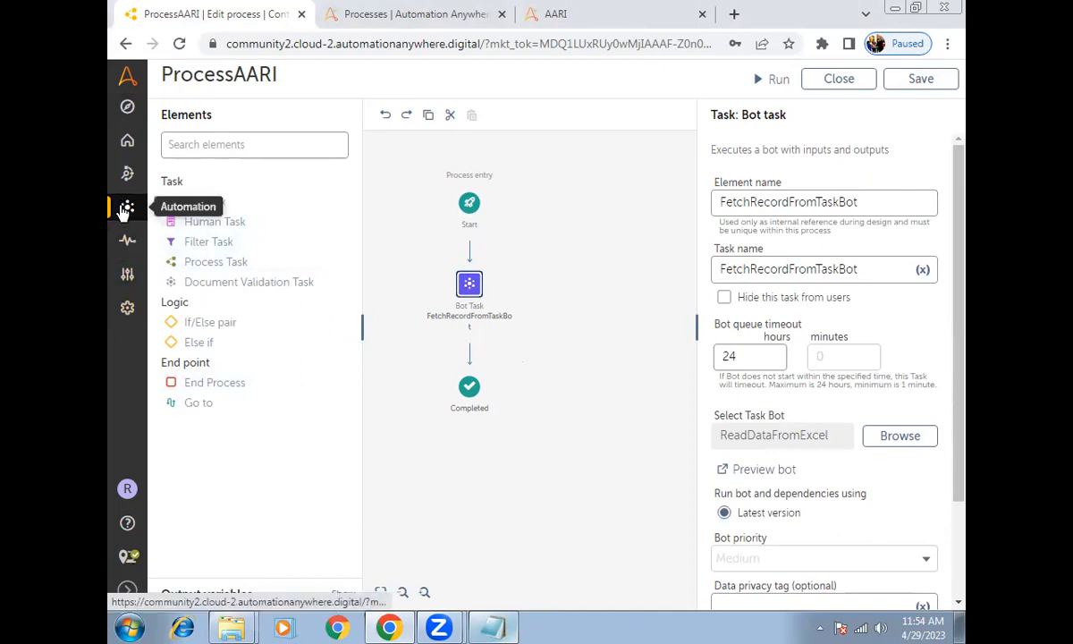
Save the process and create a form named "DisplayAllInformation" in the AARI2 folder
click(920, 79)
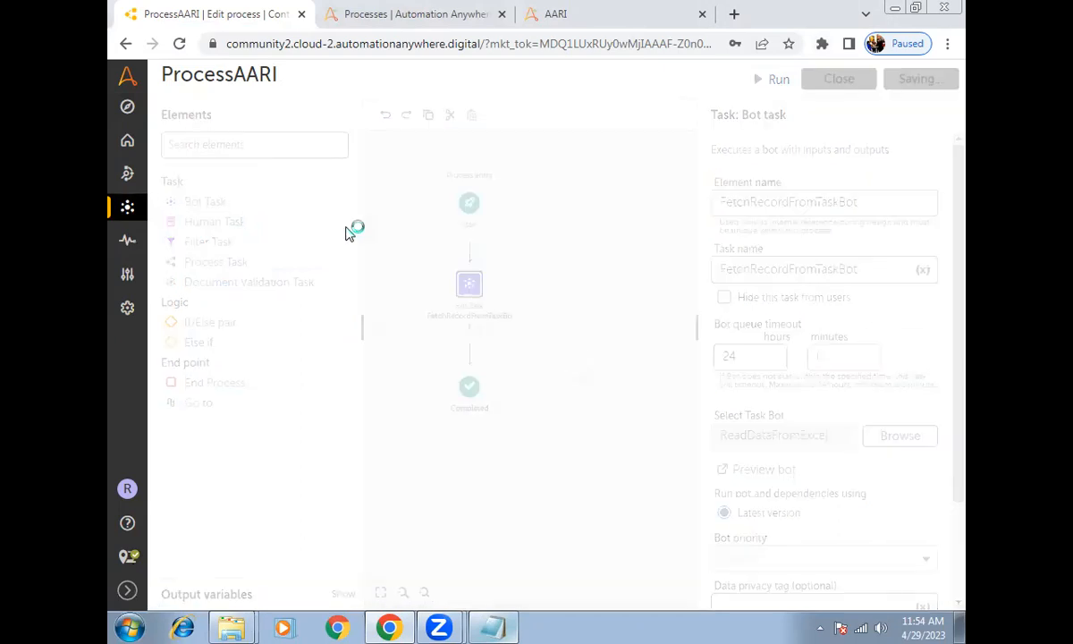
click(127, 206)
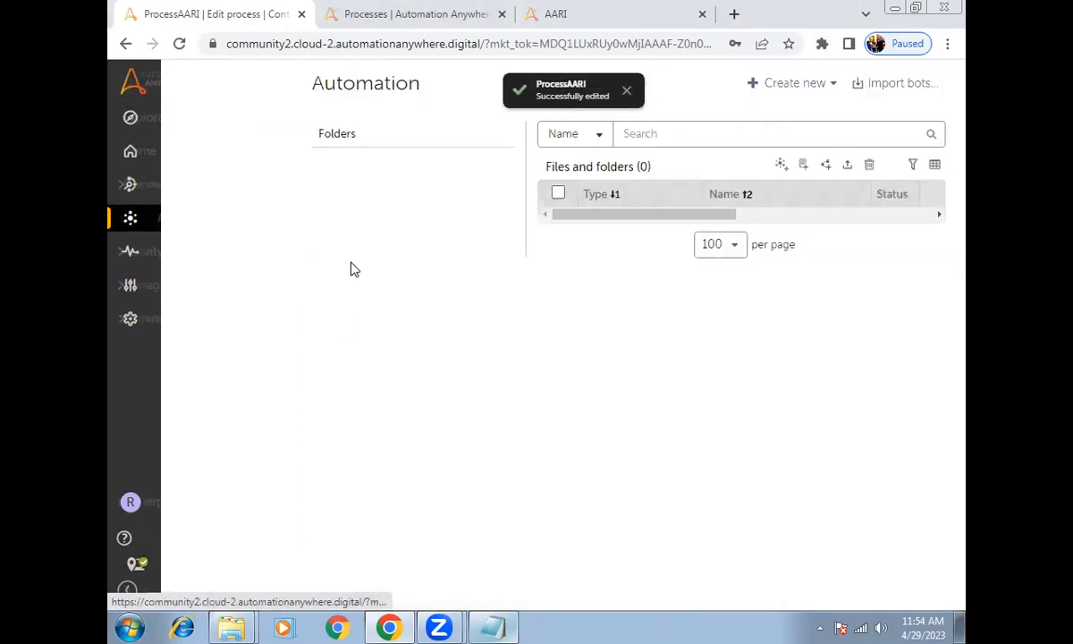
click(810, 170)
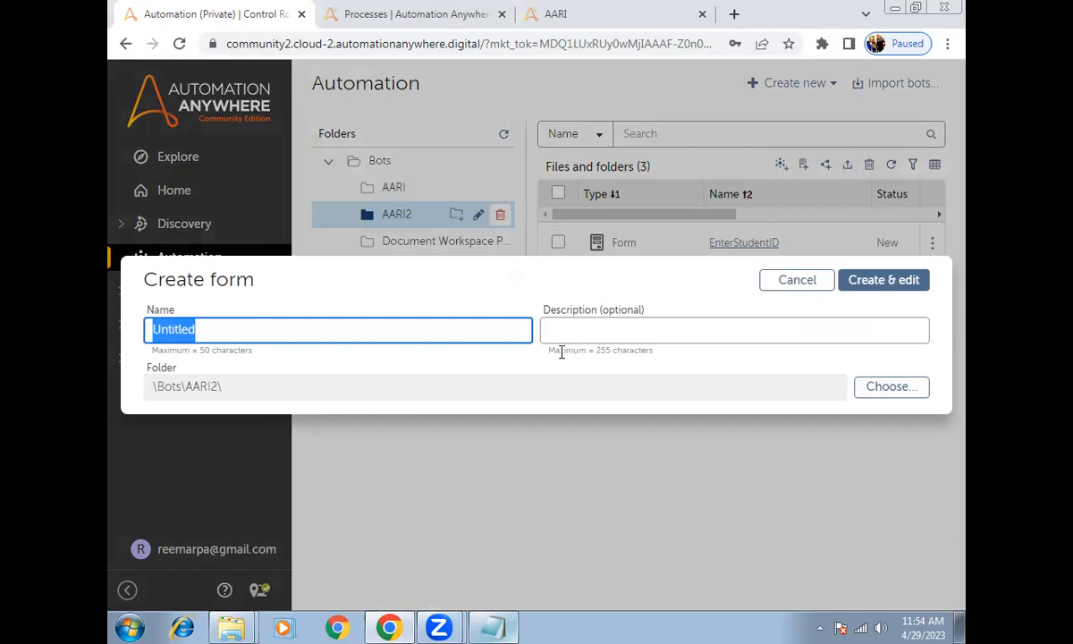
text(DisplayAllInformation)
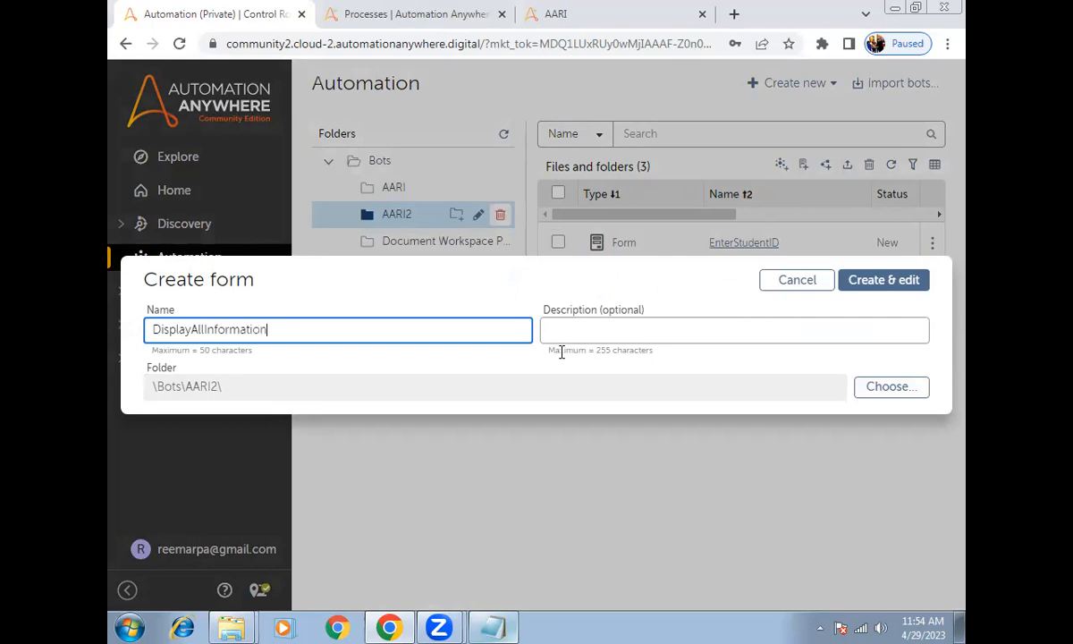
key(Return)
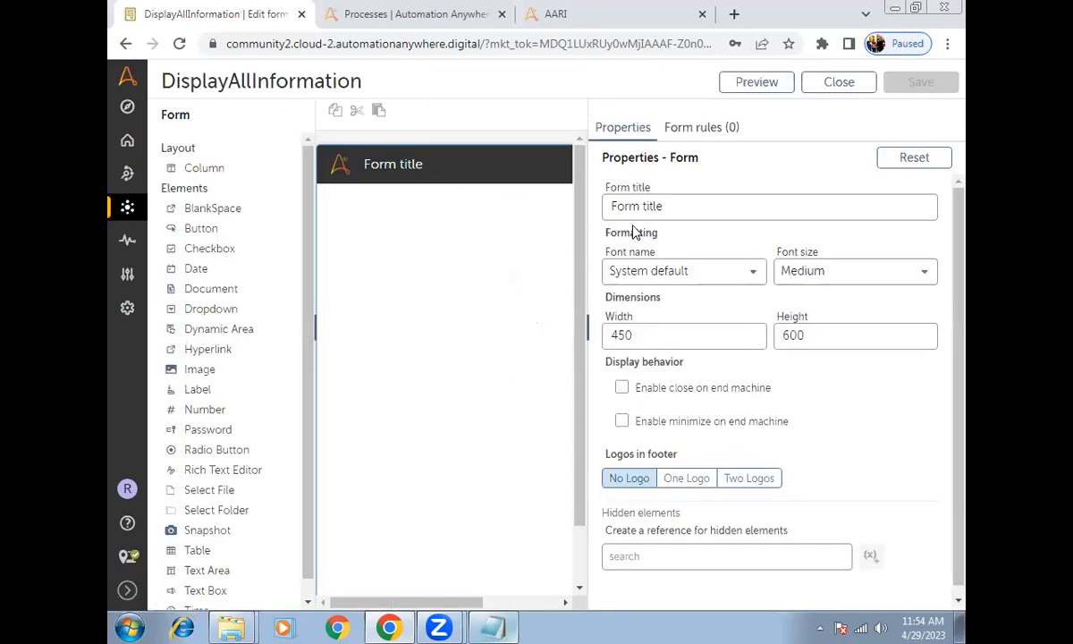
Set the title of the DisplayAllInformation form to "Student Result"
drag(686, 209, 465, 212)
text(St)
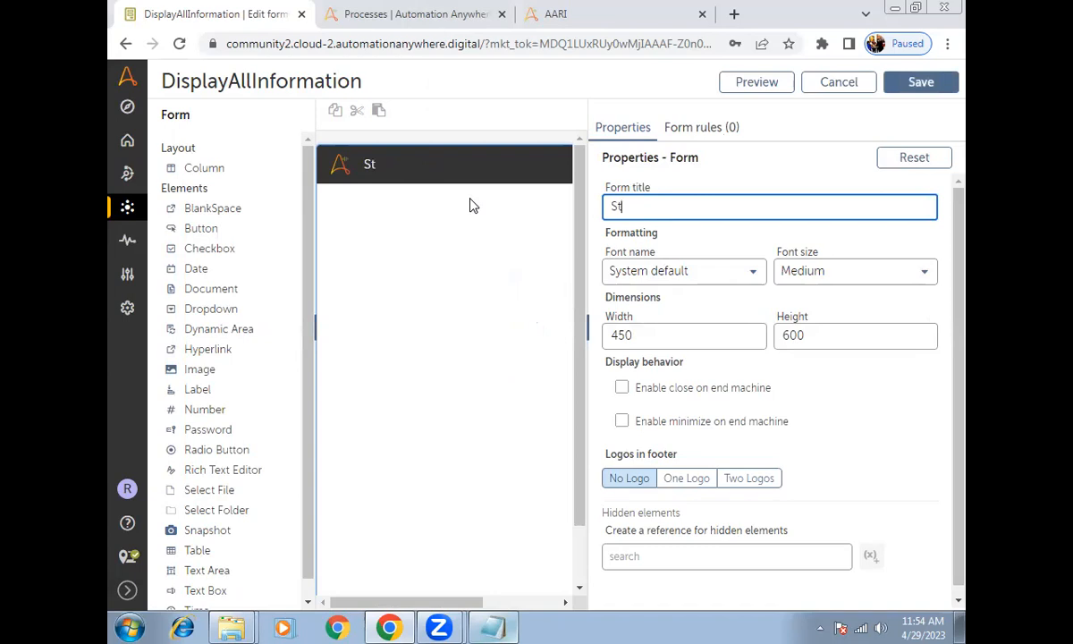
text(udent Resu)
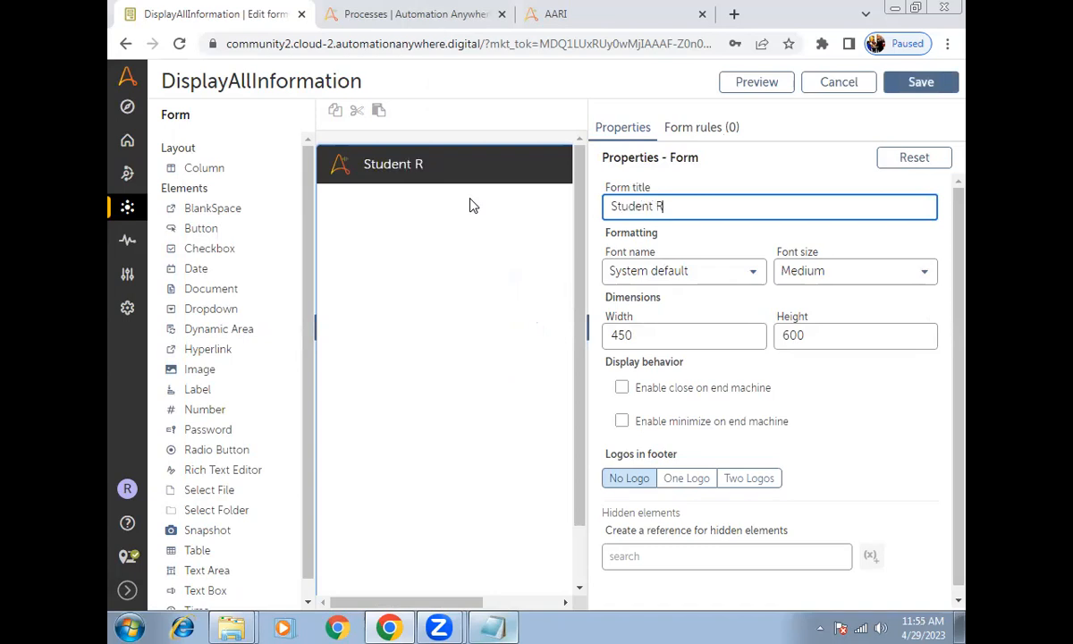
click(376, 271)
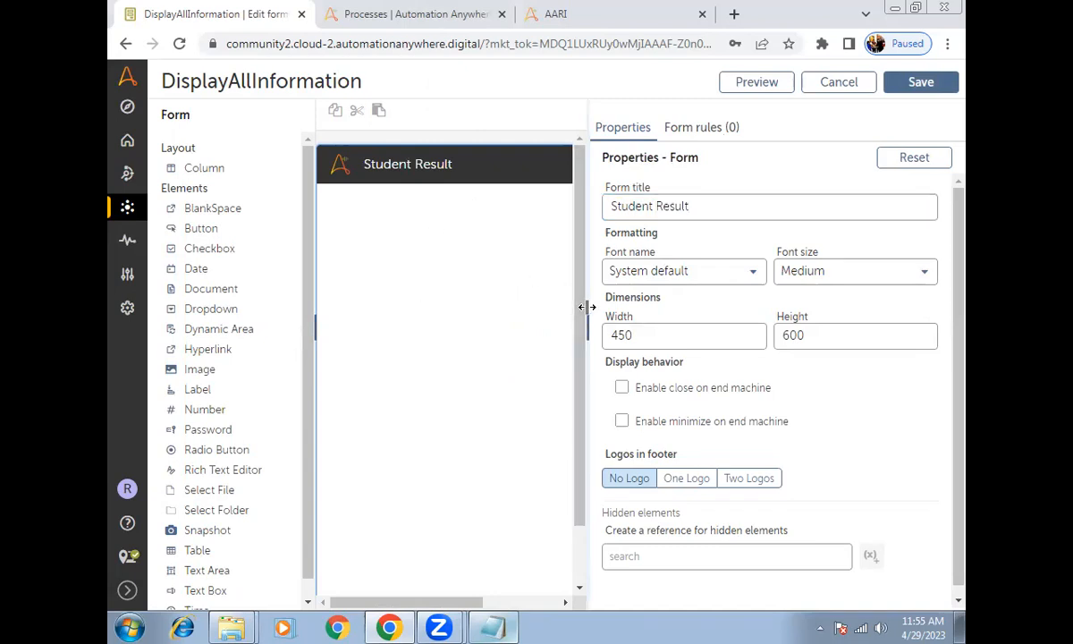
Add a text box below the form title and stretch it to the full width of the row
drag(582, 308, 707, 314)
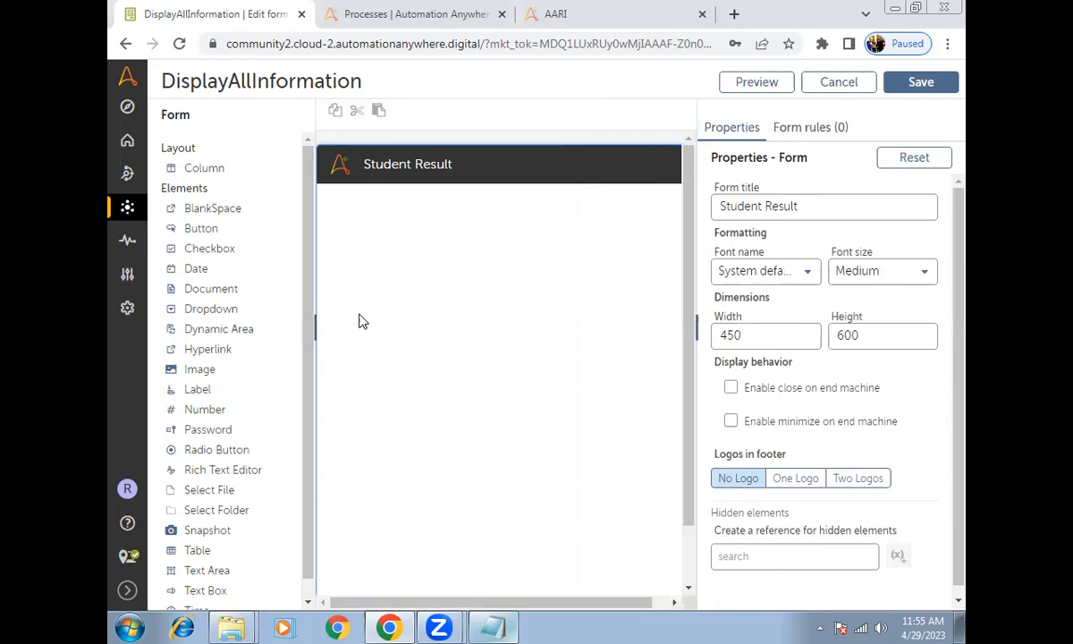
scroll(304, 585, down, 1)
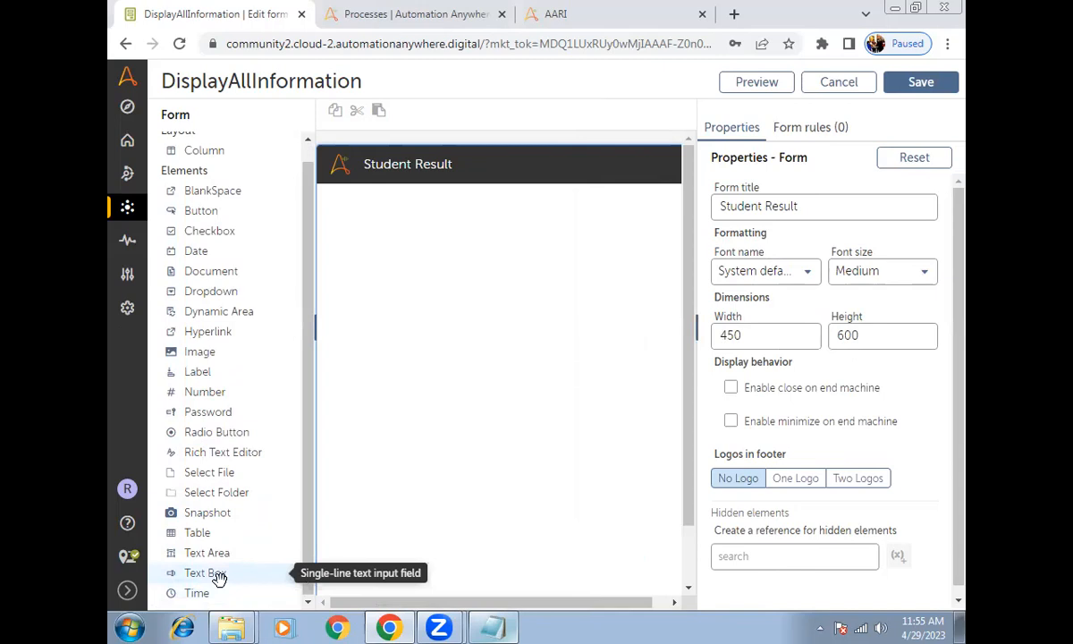
drag(219, 578, 430, 240)
drag(494, 226, 630, 214)
click(482, 212)
Label the text box "Student ID" and make the field uneditable
drag(778, 270, 628, 292)
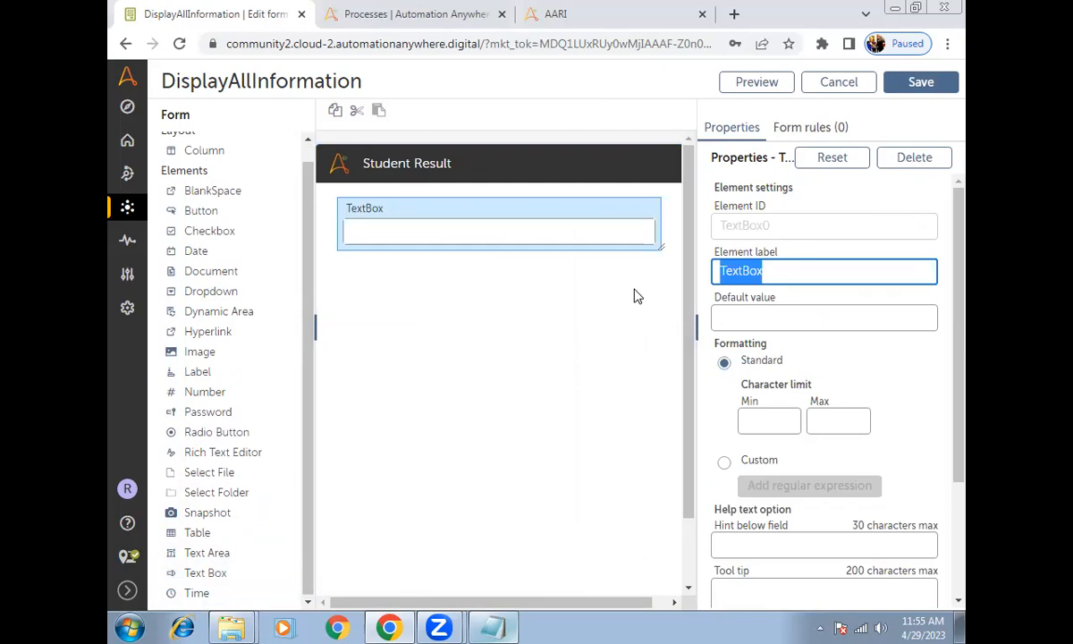
text(Student ID)
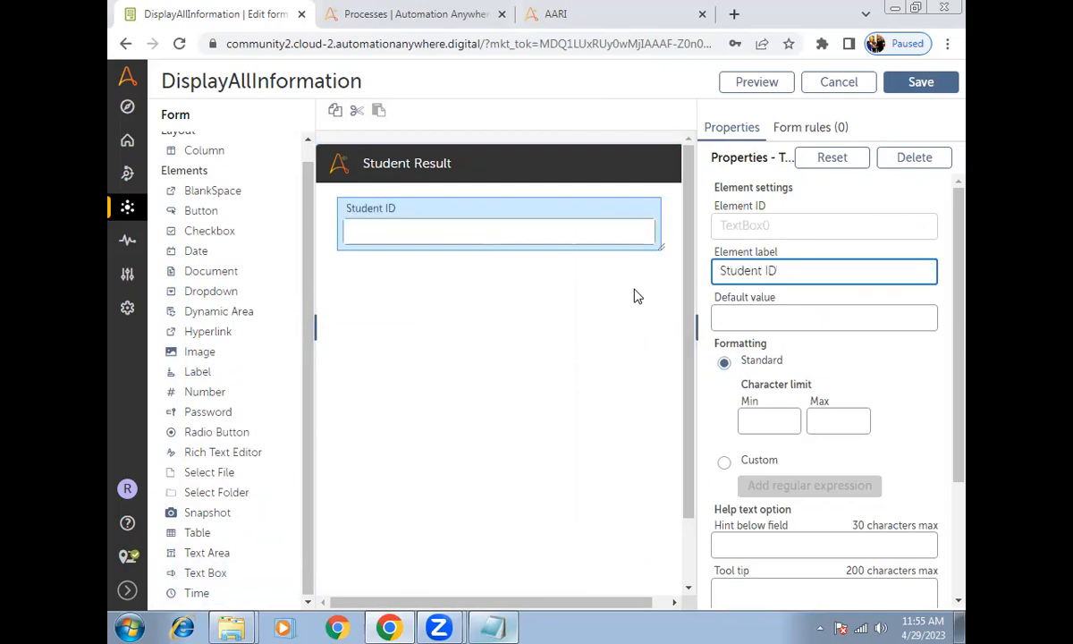
drag(957, 488, 964, 603)
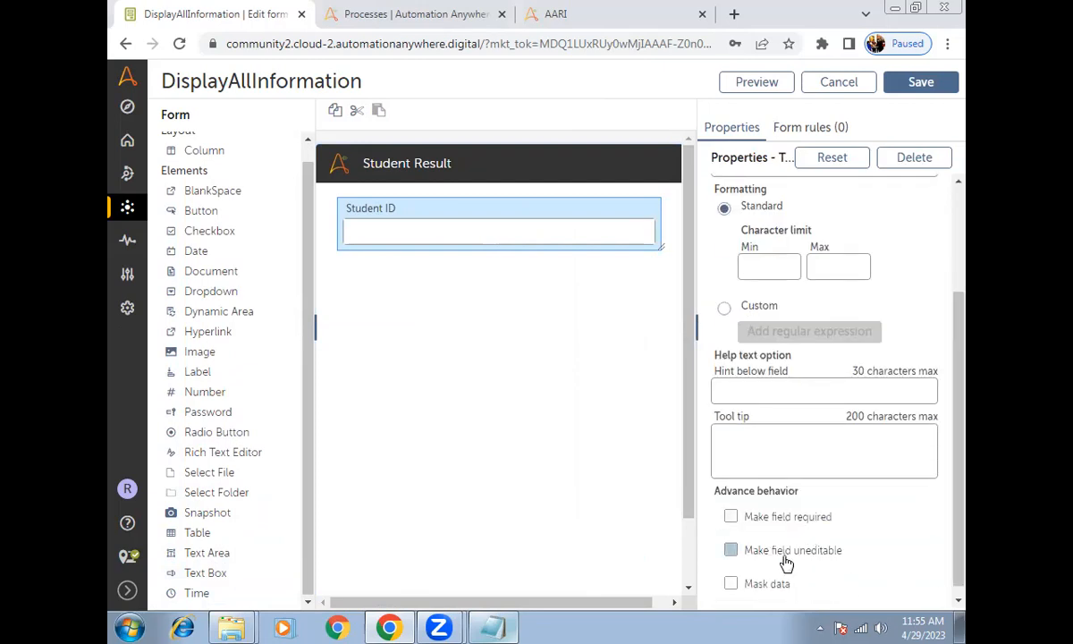
click(747, 551)
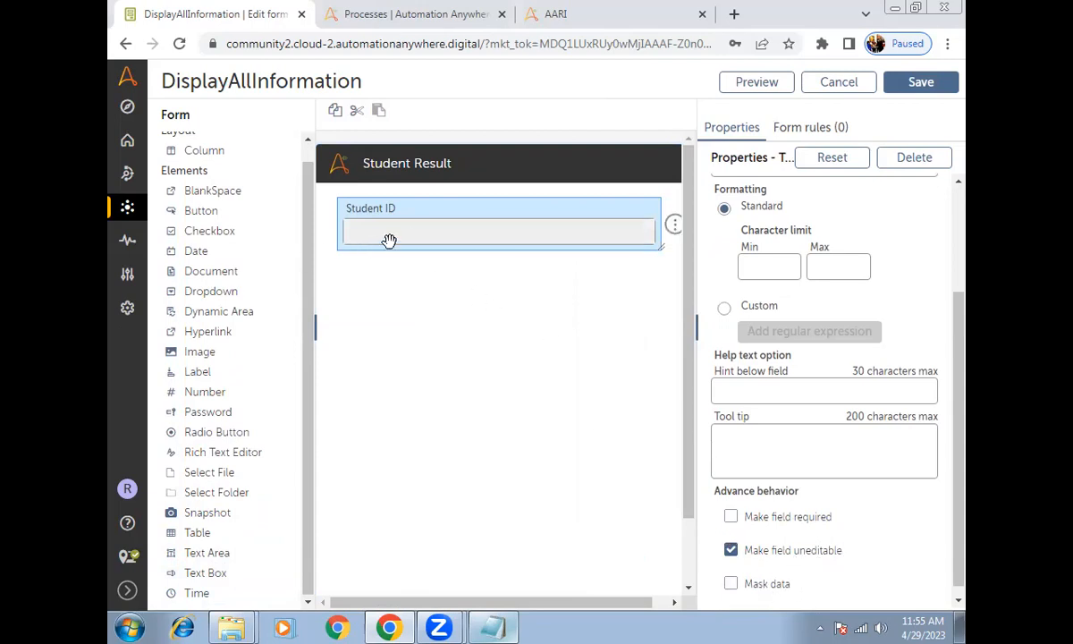
Add a second text box below the Student ID field and stretch it to the full width of the row
drag(198, 573, 460, 330)
click(501, 312)
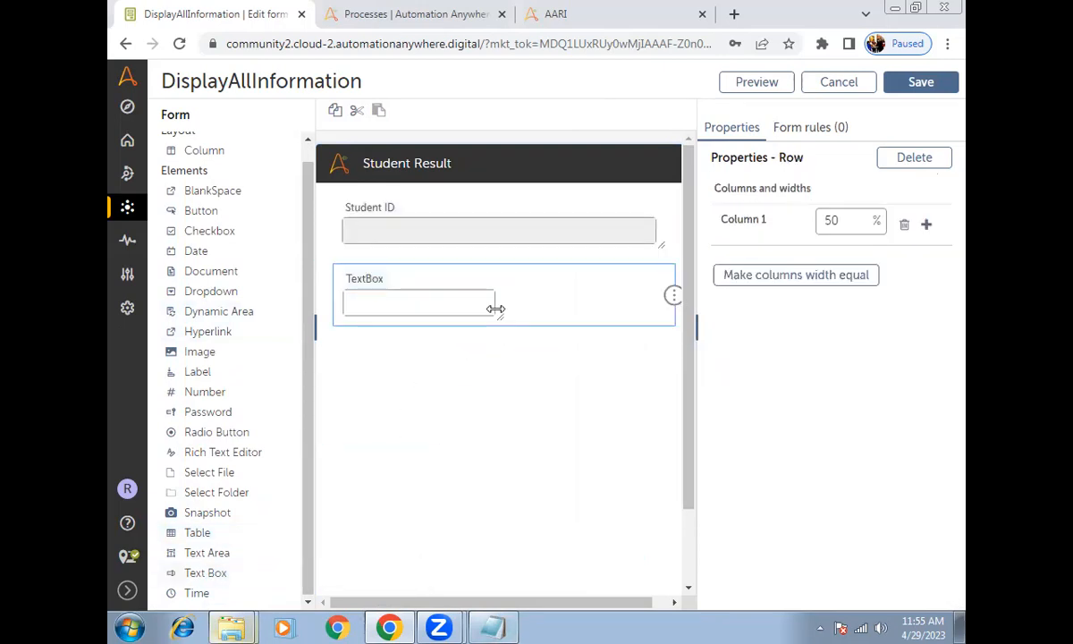
click(486, 308)
drag(494, 308, 669, 308)
Label the second text box "Student Name" and make the field uneditable
click(481, 280)
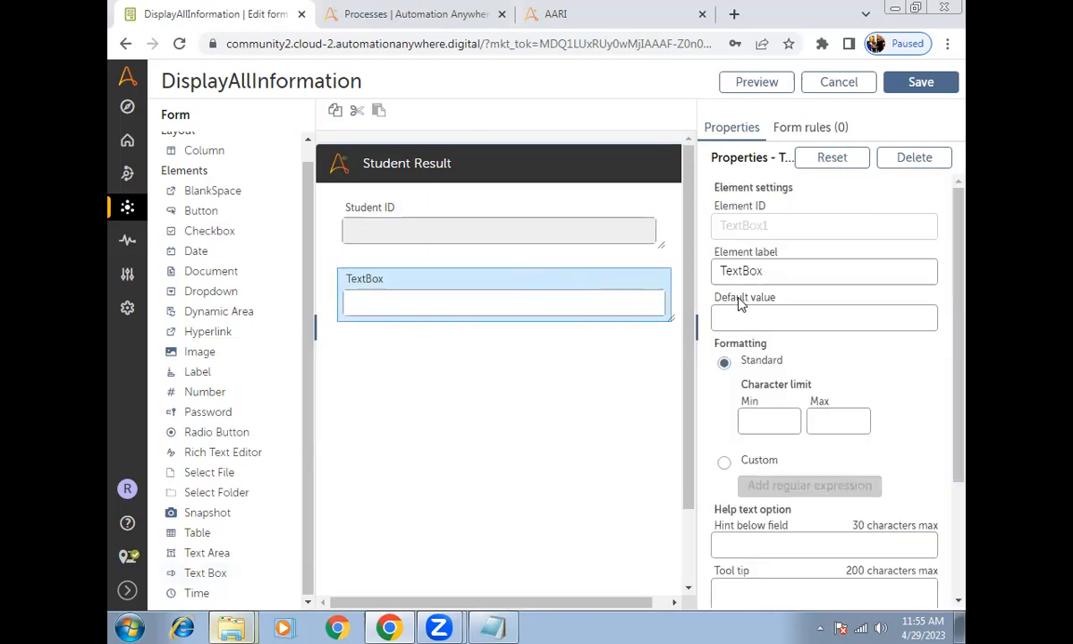
drag(774, 278, 689, 271)
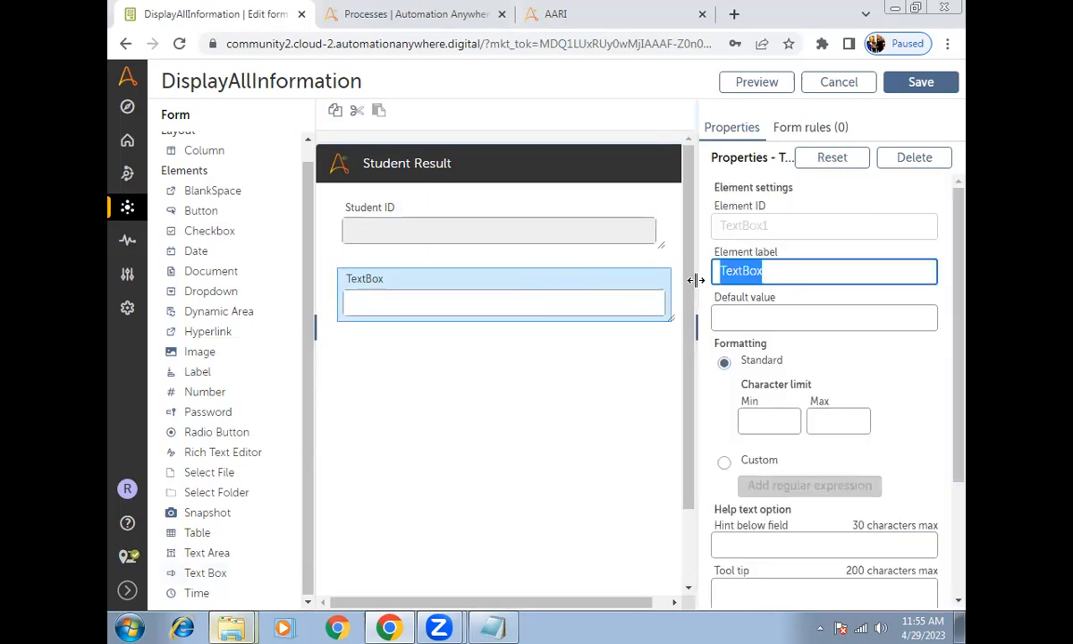
text(Name)
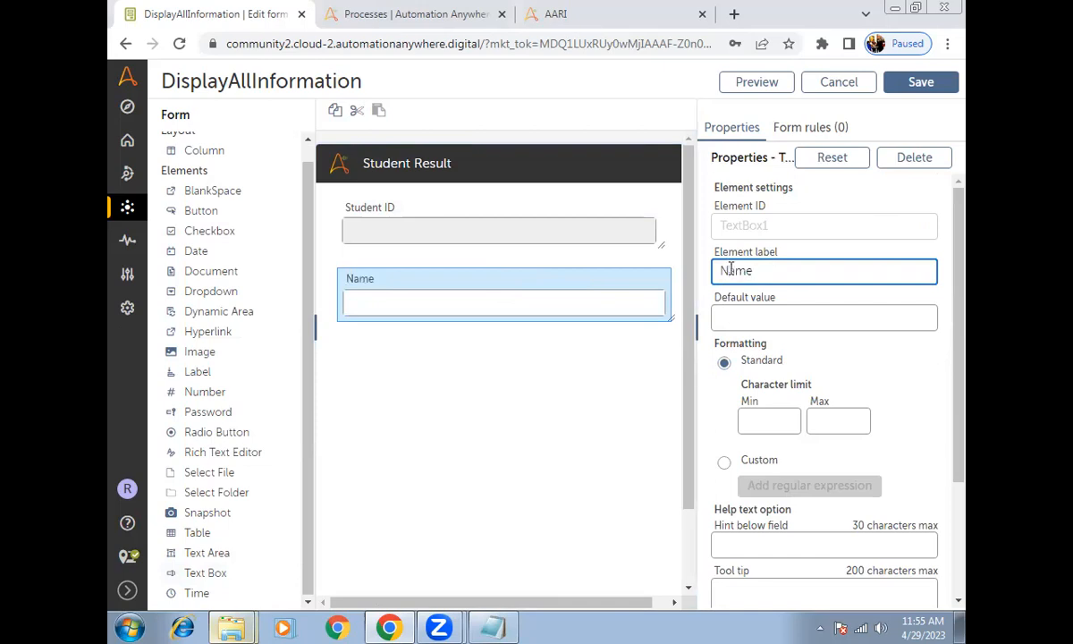
text(Student)
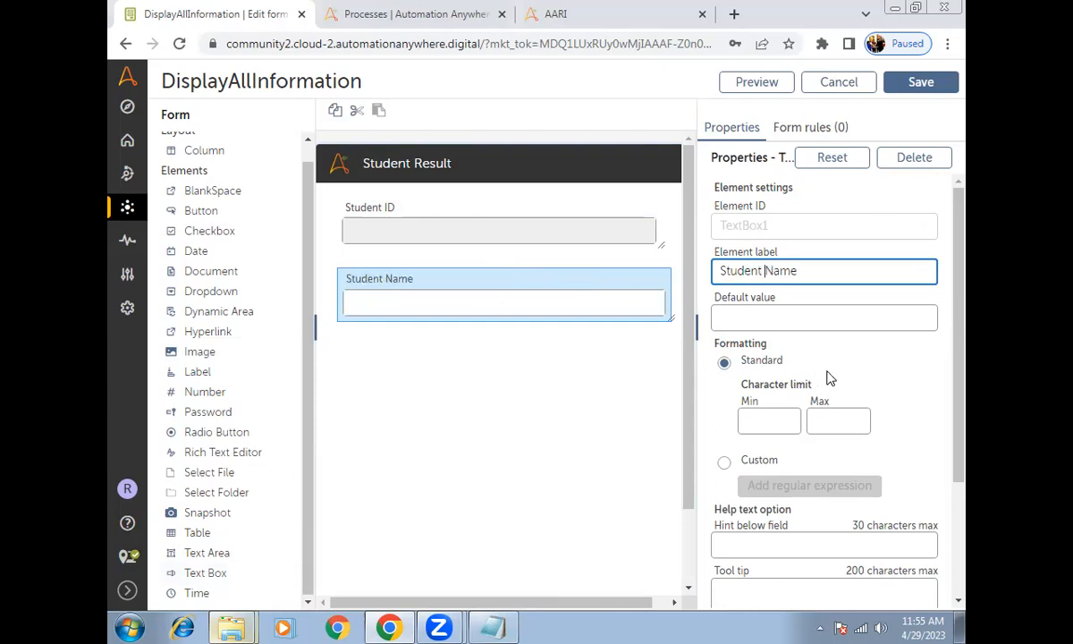
scroll(778, 358, down, 2)
click(739, 540)
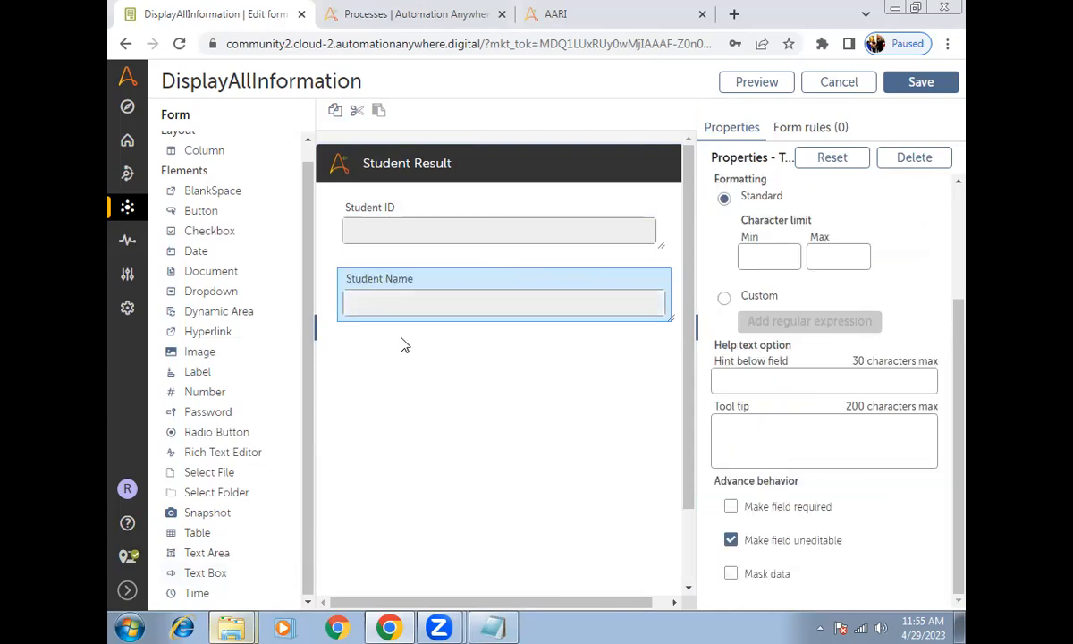
Add an uneditable full-width text box labelled "Student Address" below the Student Name field
drag(211, 573, 616, 376)
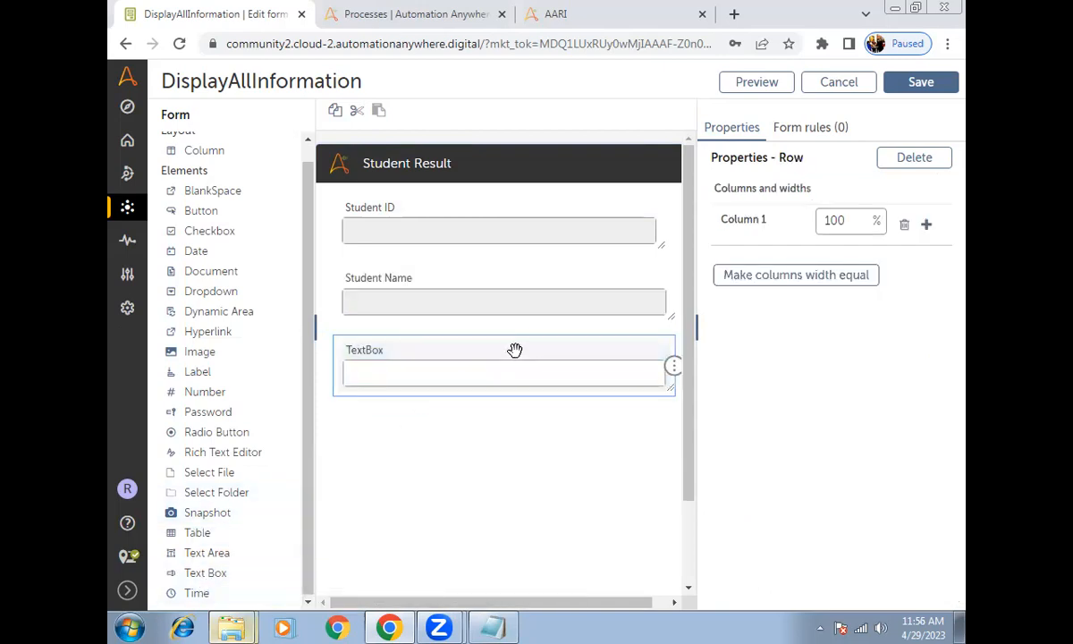
drag(770, 273, 702, 282)
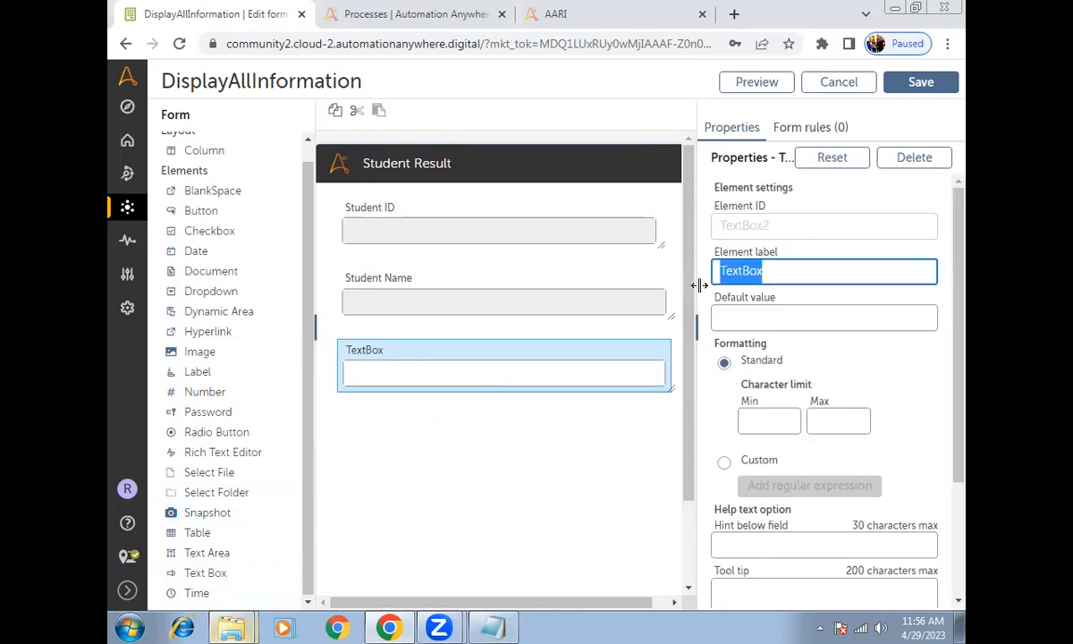
text(Student Address)
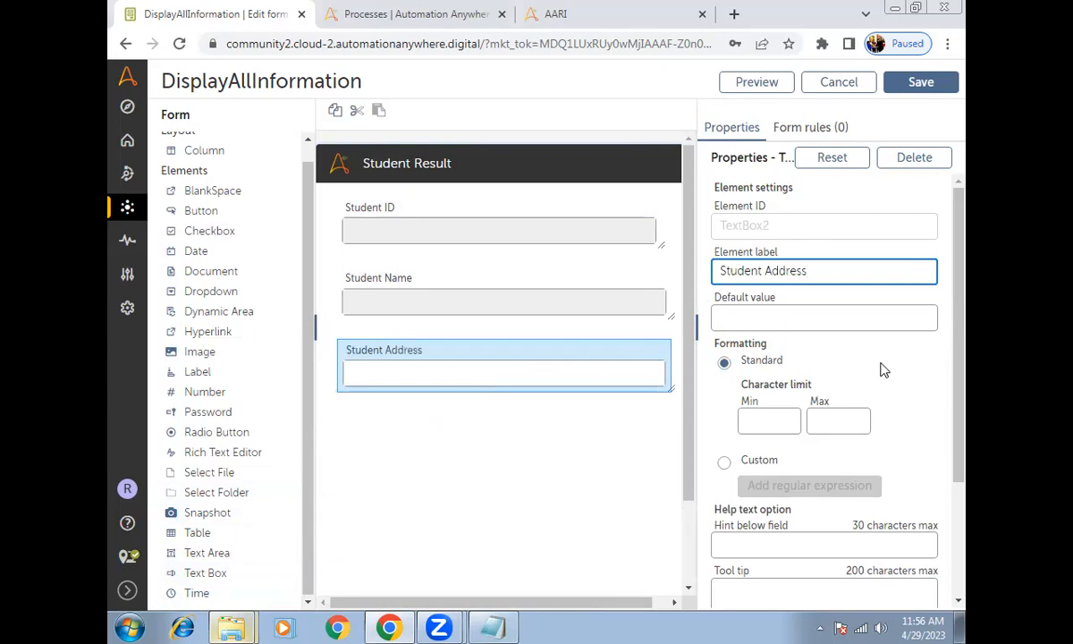
scroll(881, 429, down, 2)
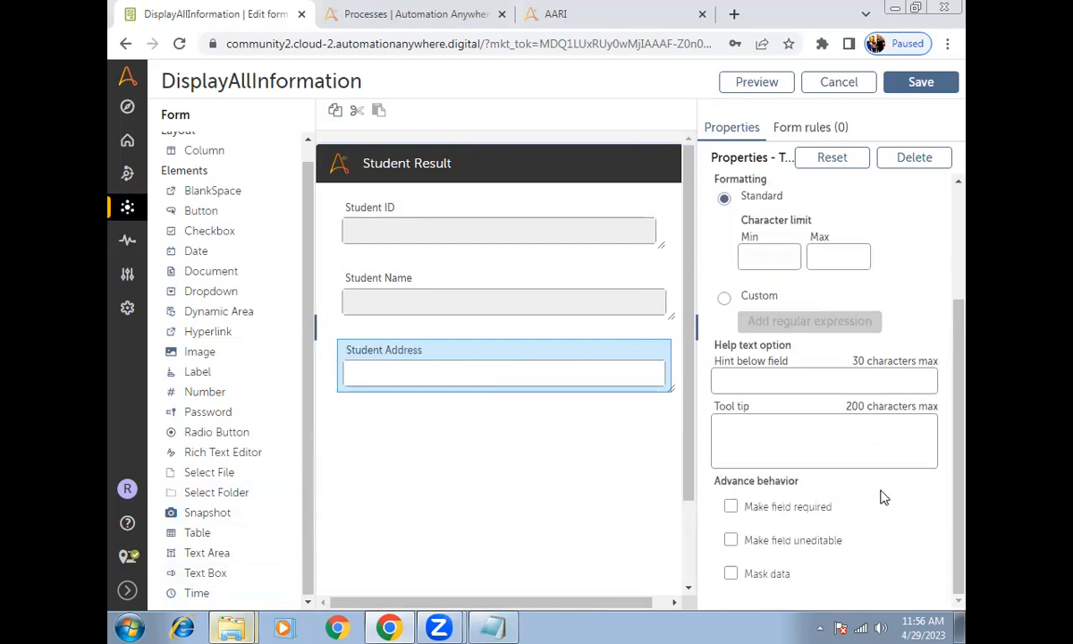
click(777, 539)
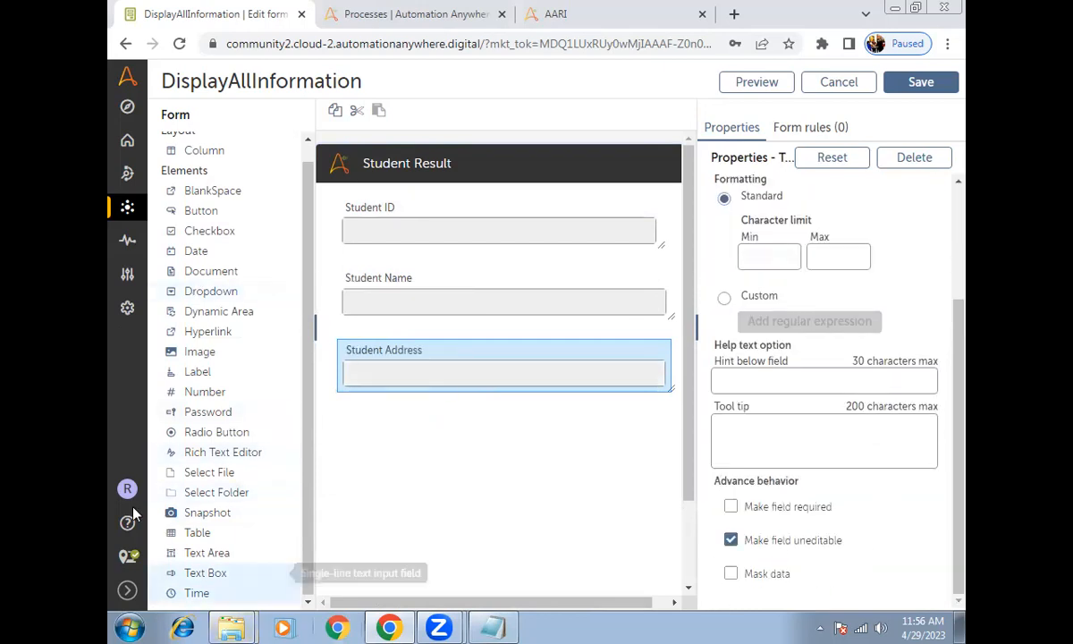
Add a fourth text box below the Student Address field and stretch it to the full row width
drag(183, 576, 402, 465)
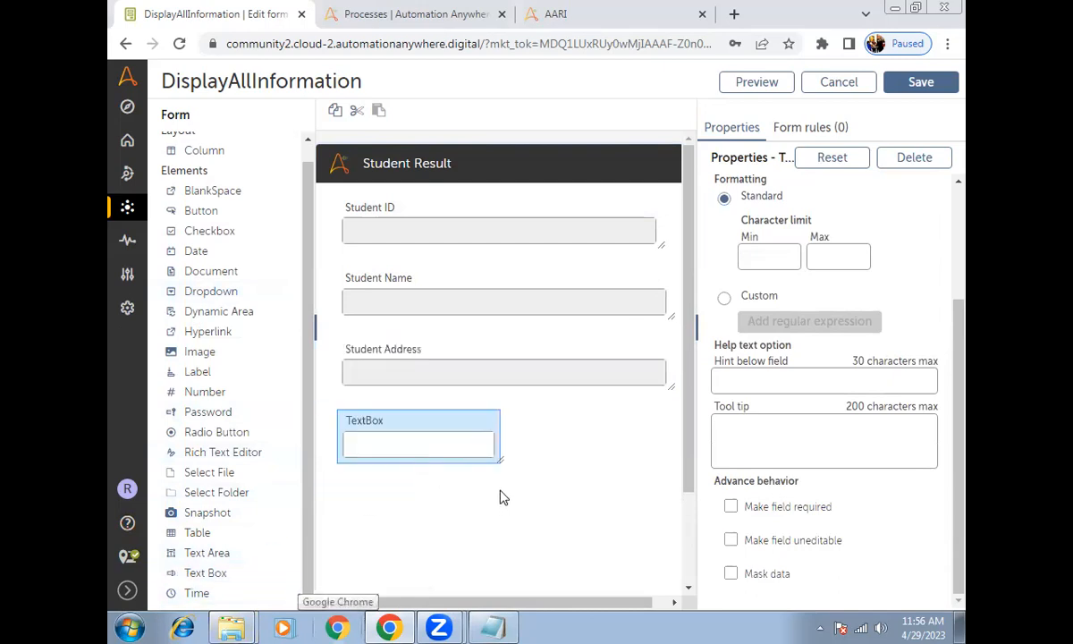
drag(496, 454, 672, 444)
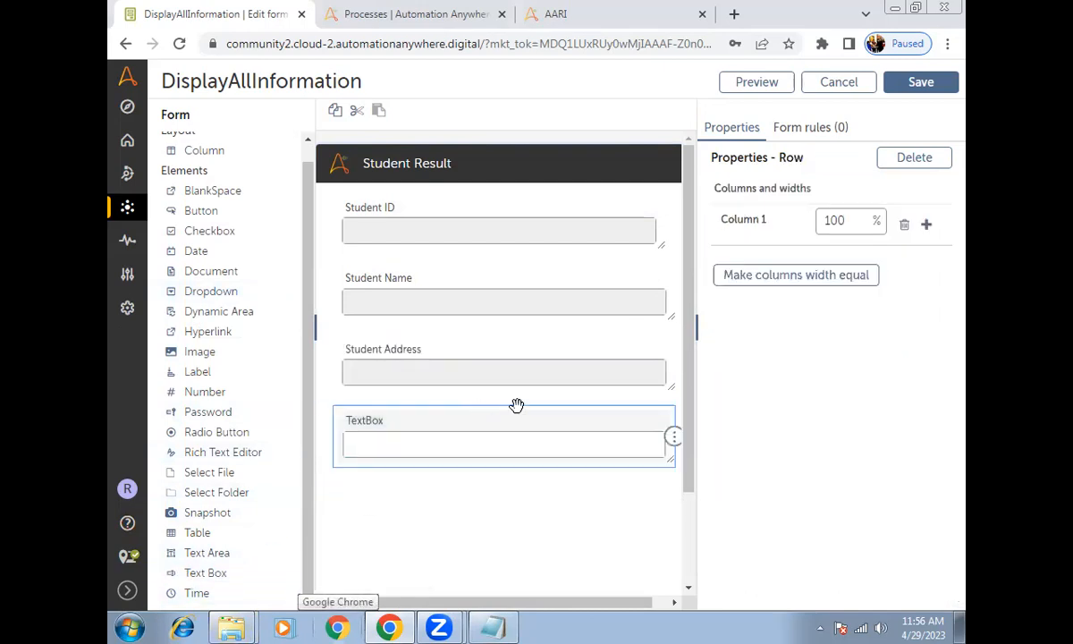
click(501, 420)
Label the fourth text box "Student Result" and make the field uneditable
drag(764, 271, 657, 268)
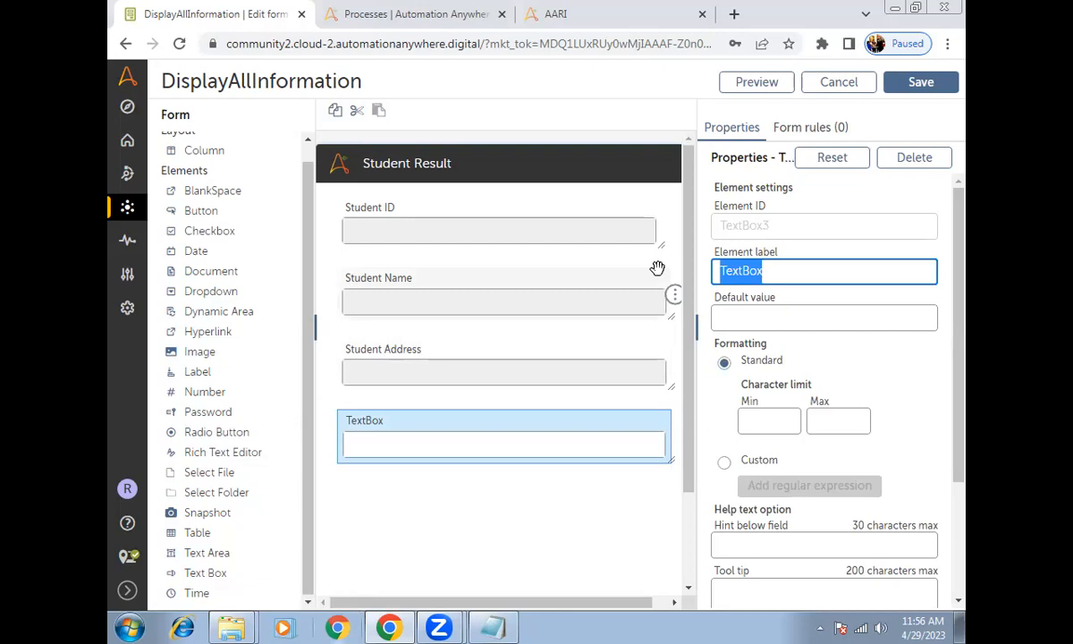
text(Student M)
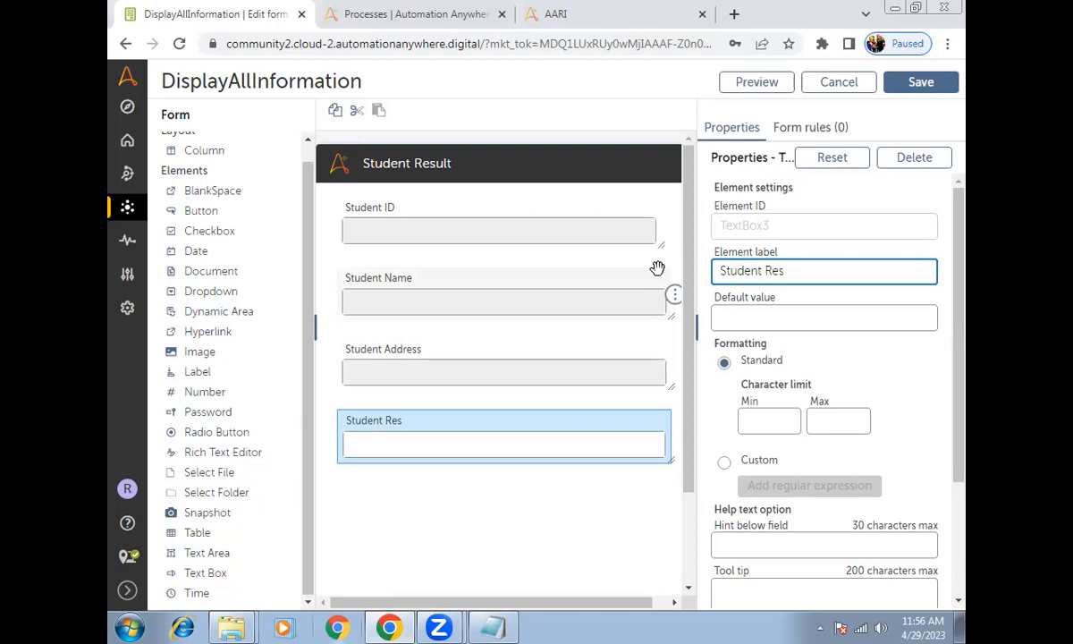
scroll(829, 421, down, 2)
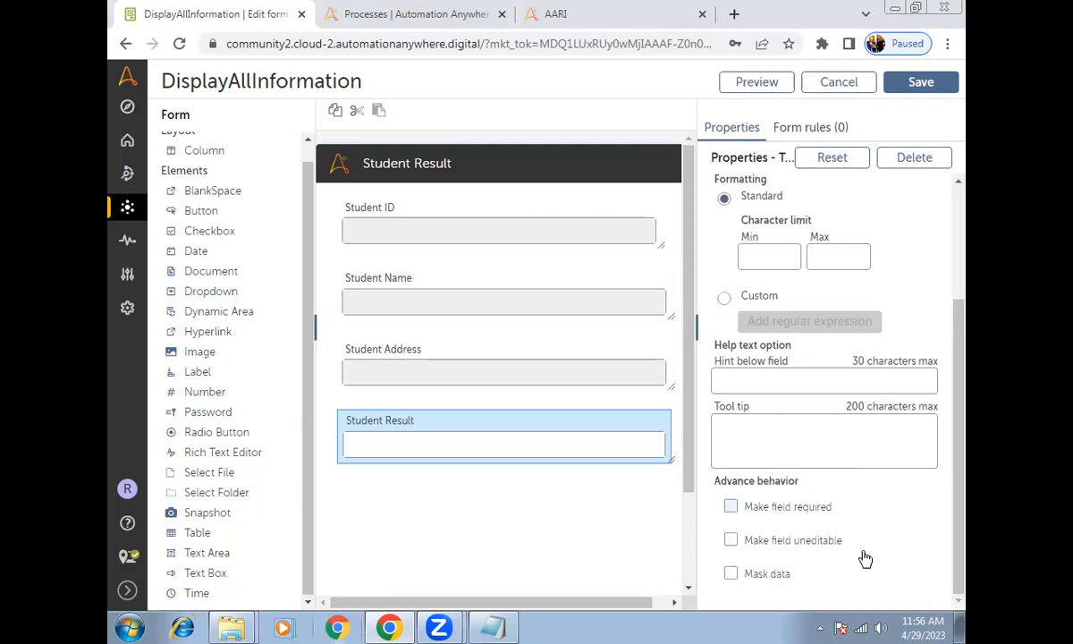
click(730, 540)
drag(697, 541, 695, 542)
scroll(687, 487, down, 1)
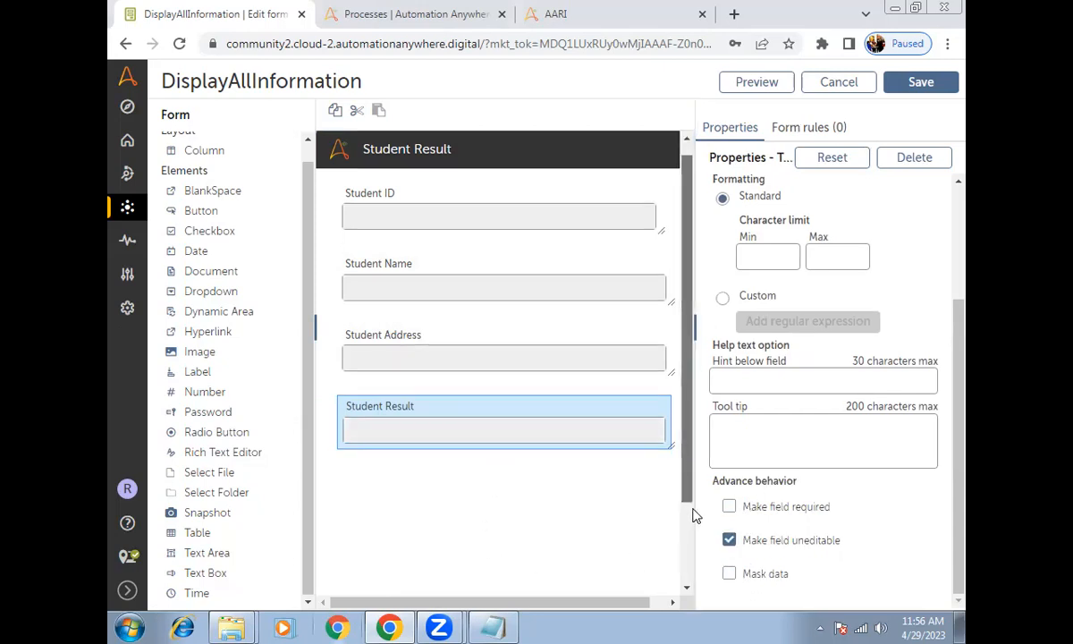
Save the DisplayAllInformation form and open the ProcessAARI process from the AARI2 folder
click(918, 86)
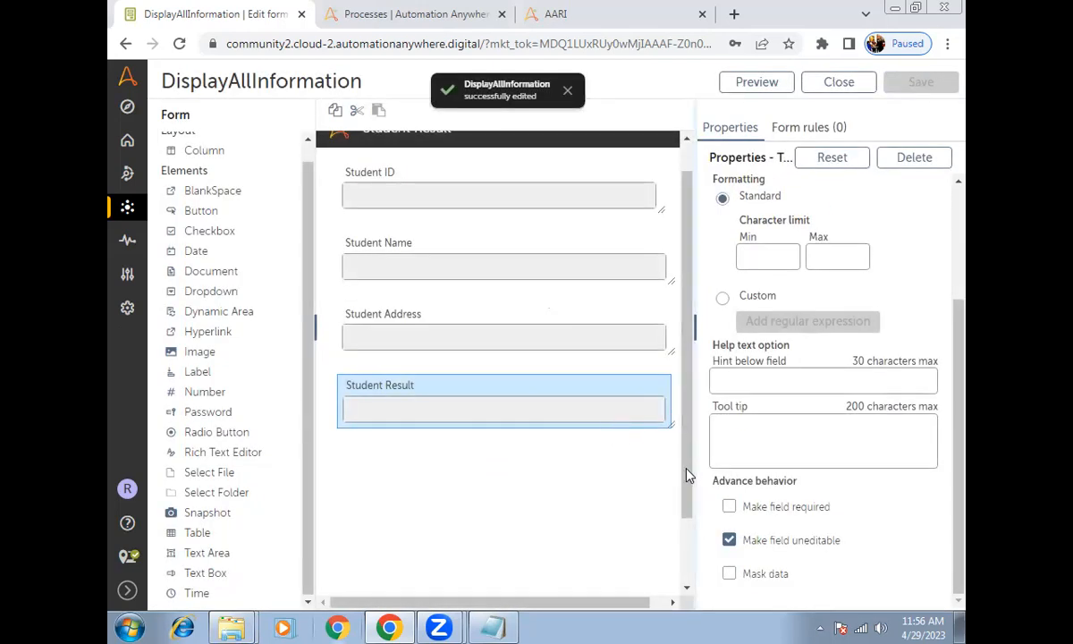
scroll(688, 472, down, 2)
scroll(684, 497, up, 3)
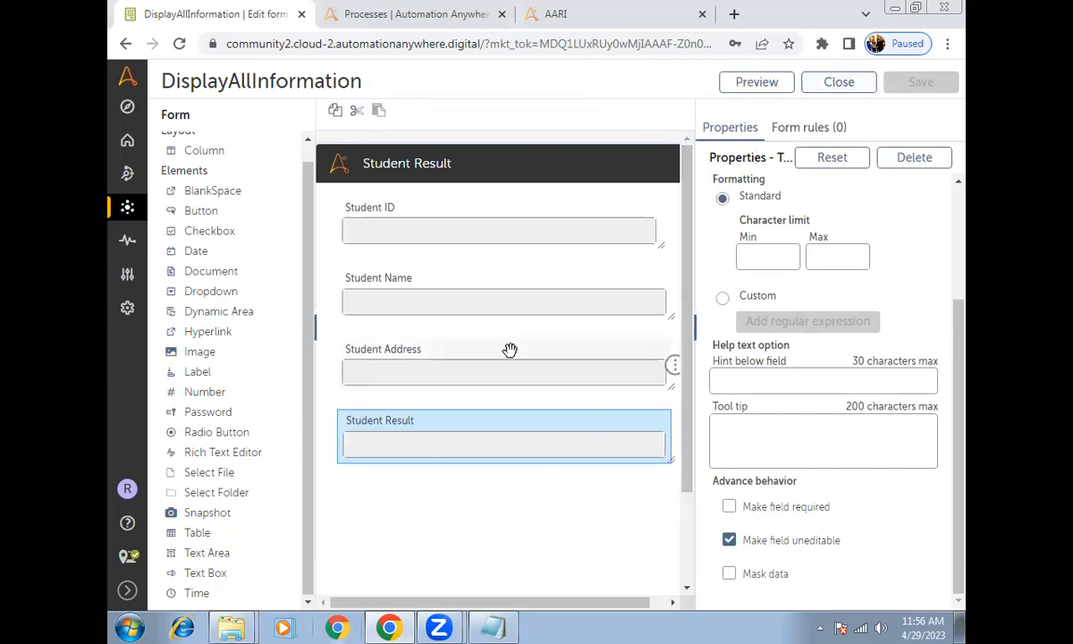
click(368, 13)
click(212, 9)
click(123, 43)
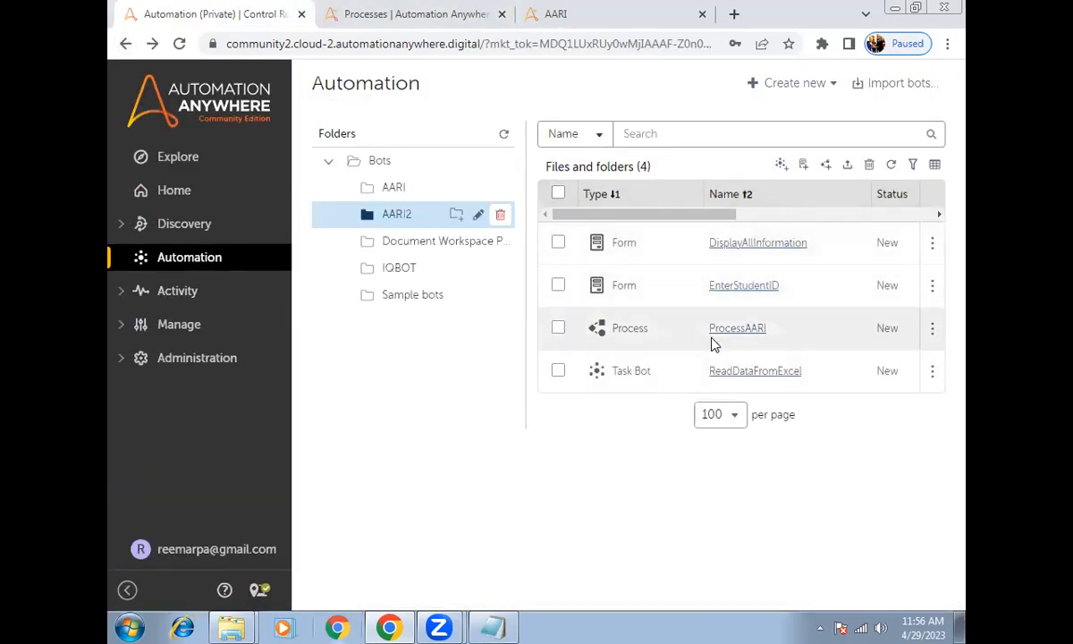
click(737, 329)
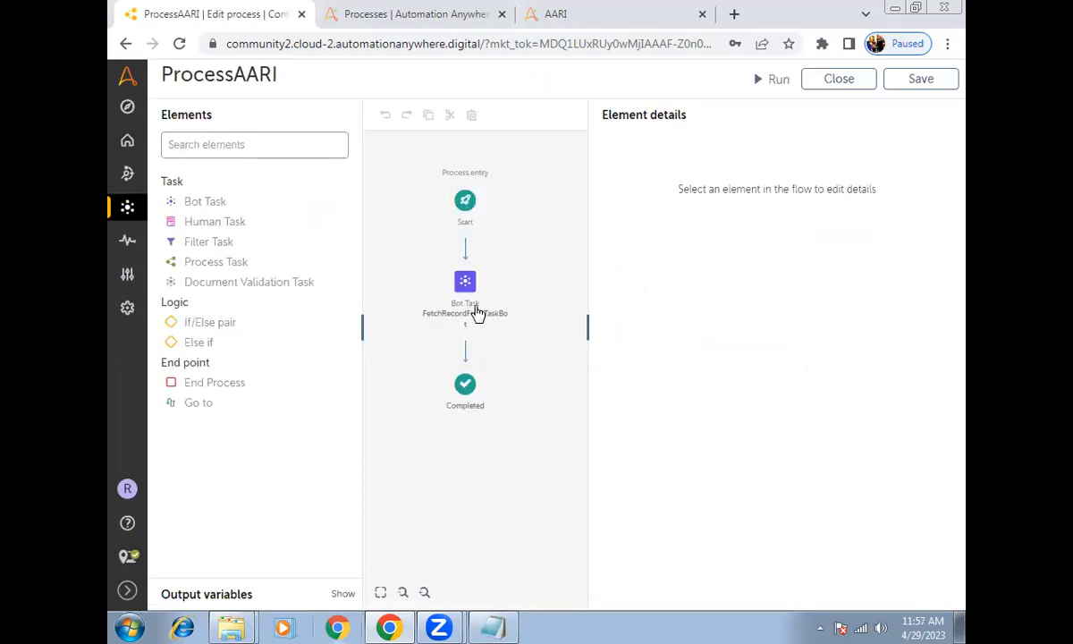
Insert an If/Else pair after the FetchRecordFromTaskBot bot task and review that bot task's settings
click(482, 330)
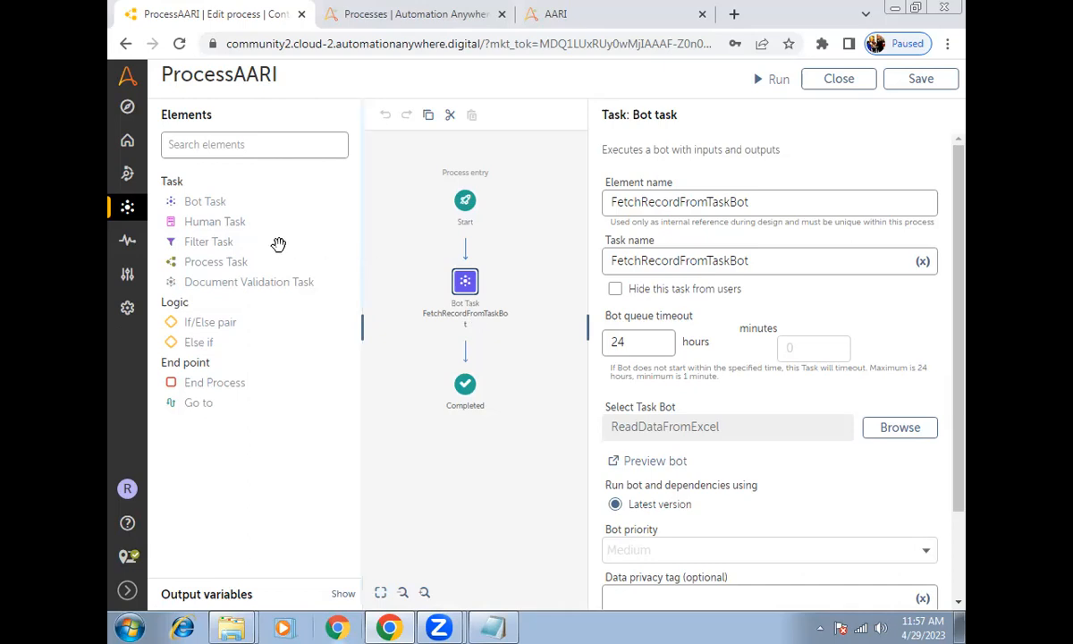
drag(234, 322, 464, 351)
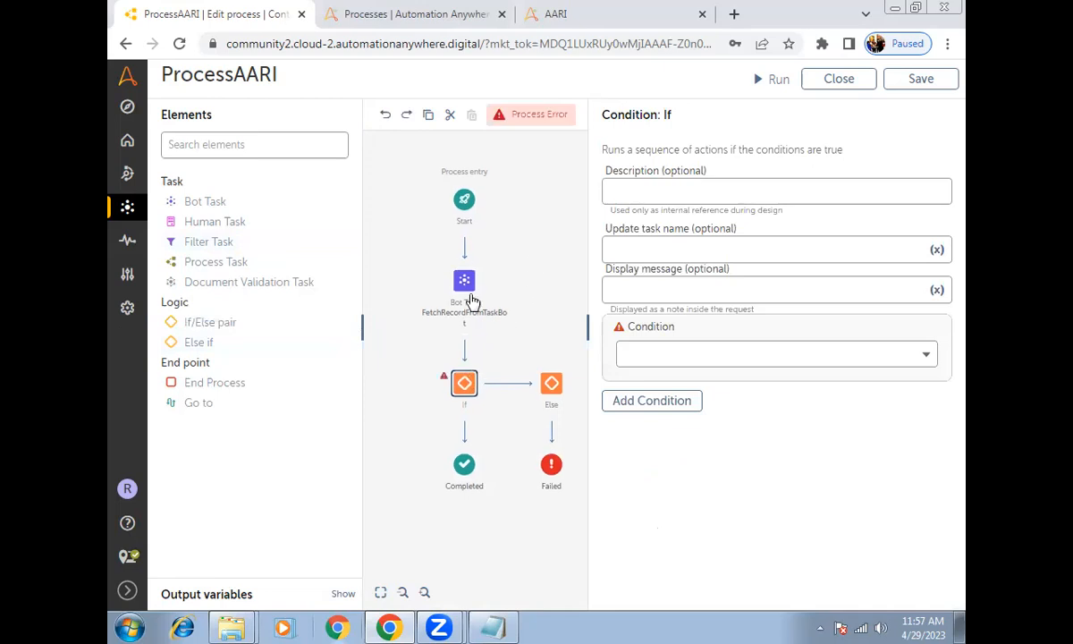
click(492, 310)
scroll(697, 399, down, 2)
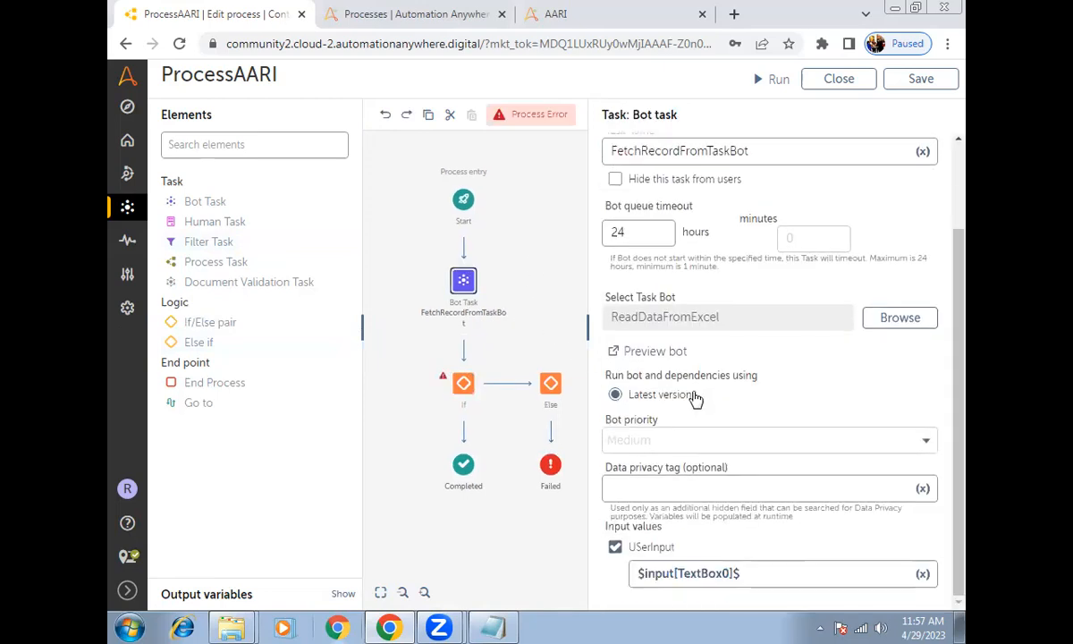
click(465, 390)
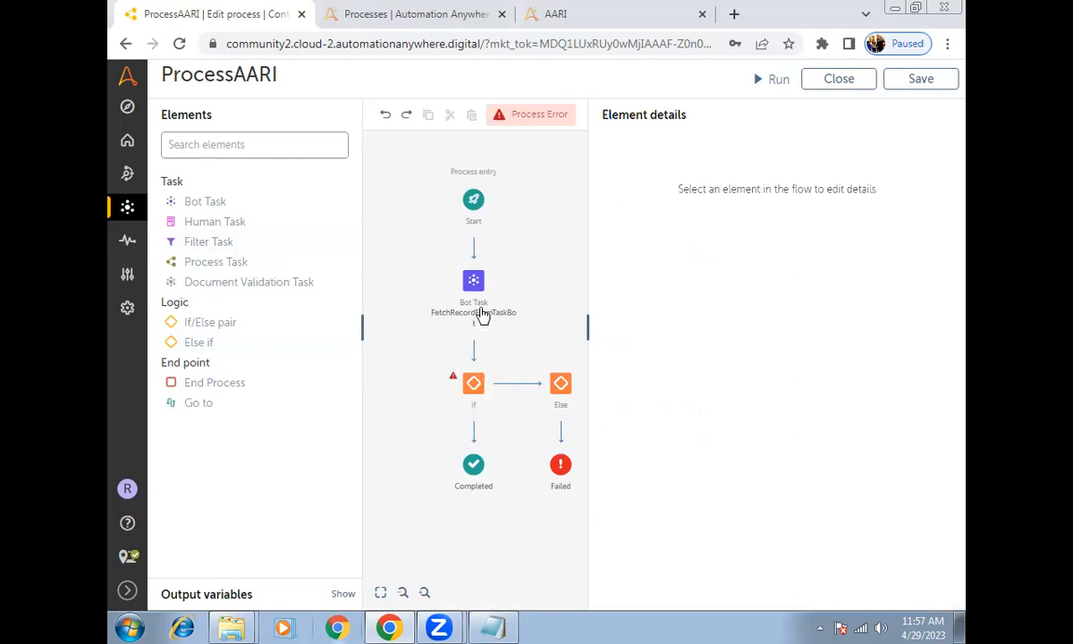
click(474, 282)
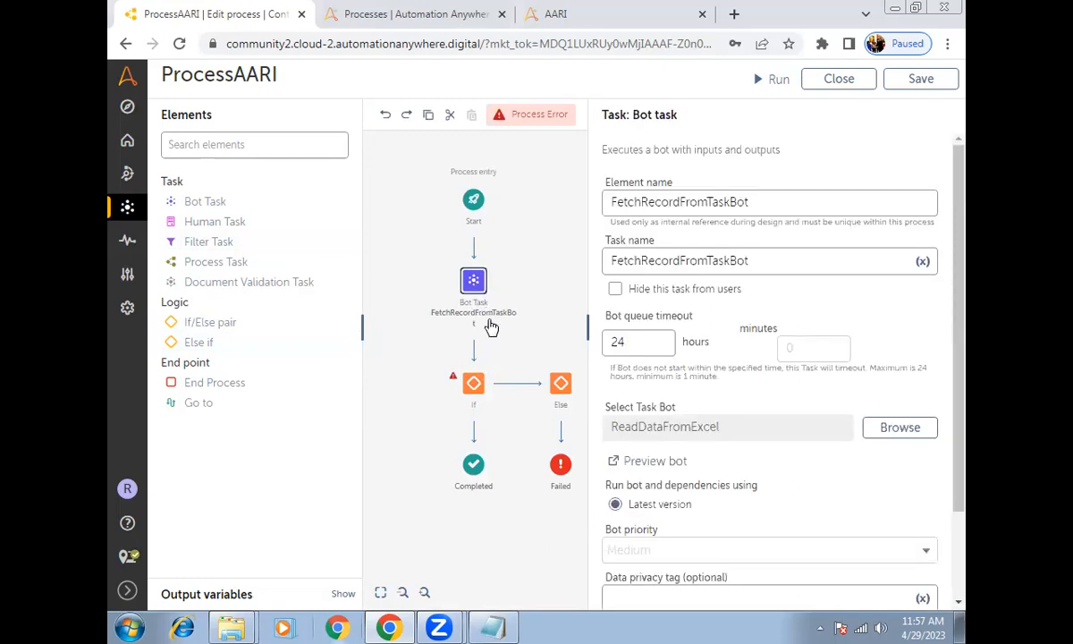
Set both the updated task name and the display message of the If element to "Validate Information"
click(474, 390)
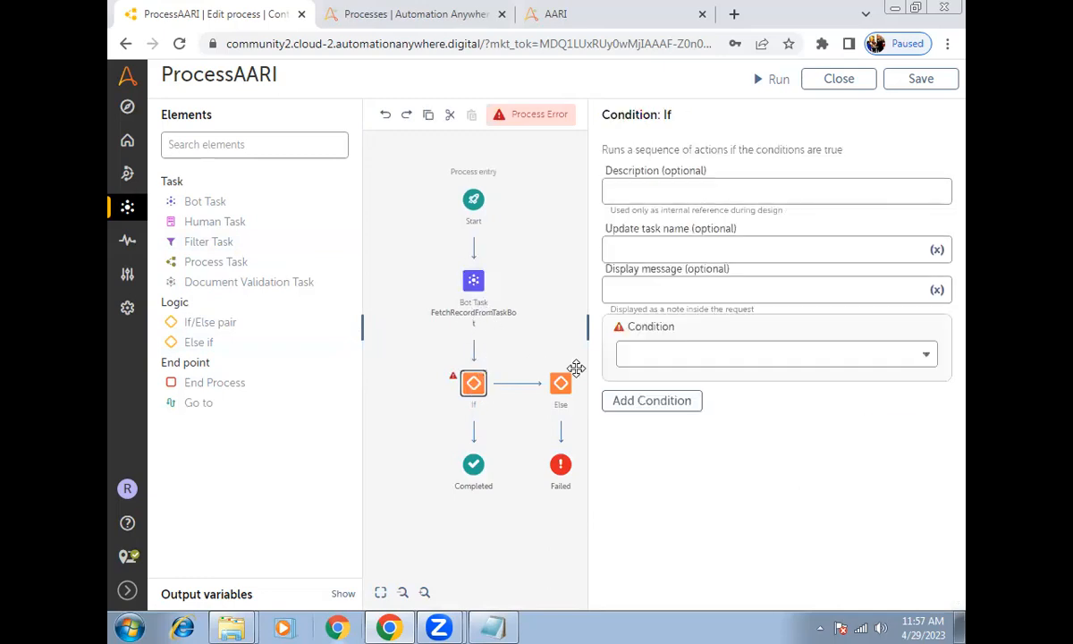
click(694, 194)
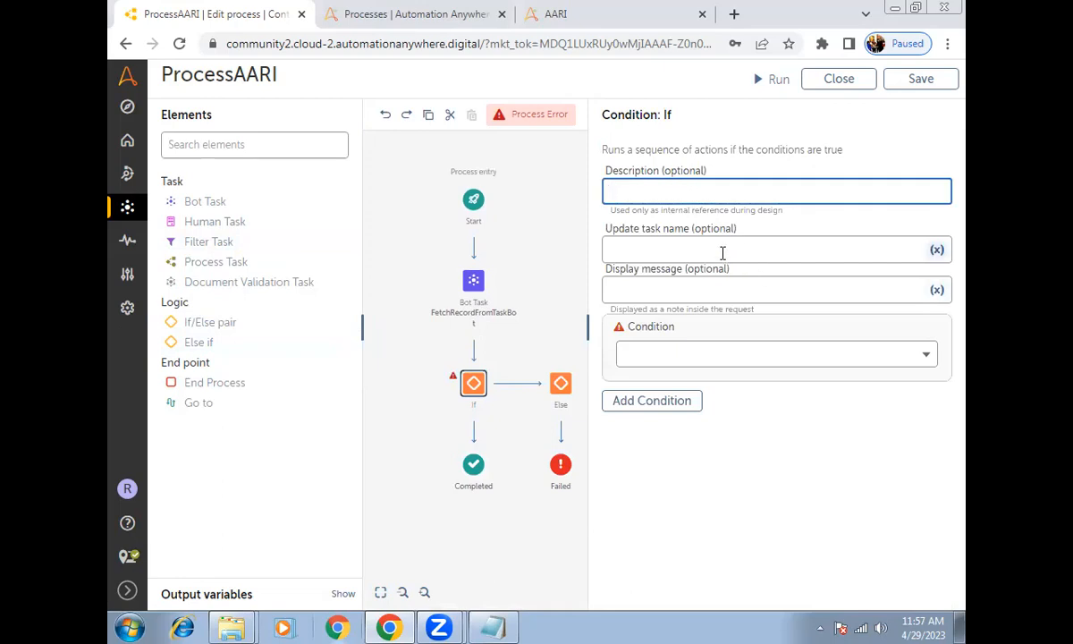
click(722, 253)
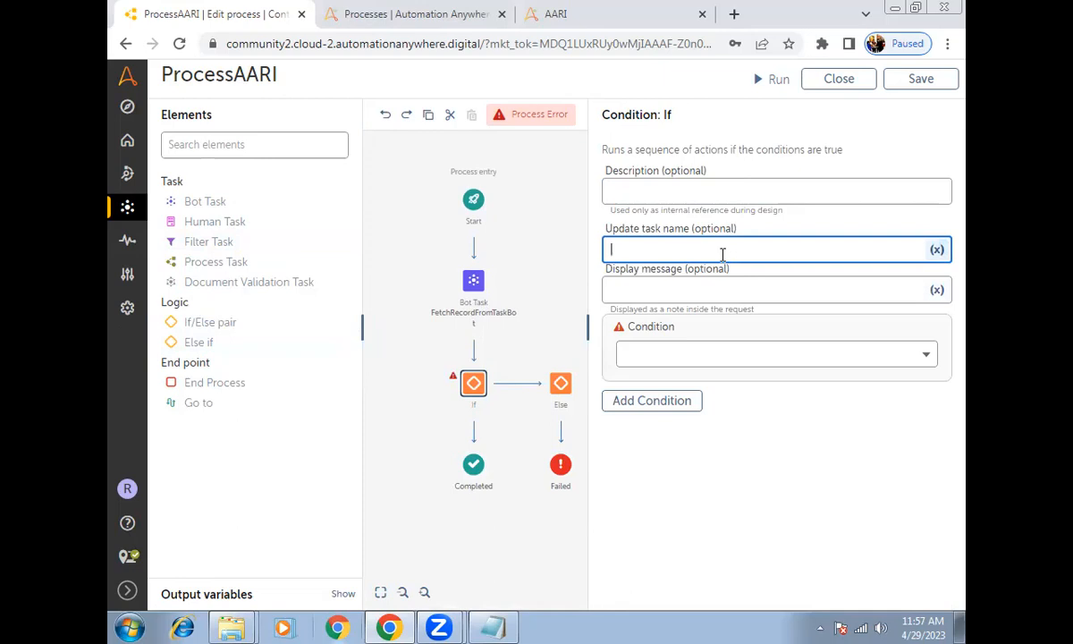
text(Validate Information)
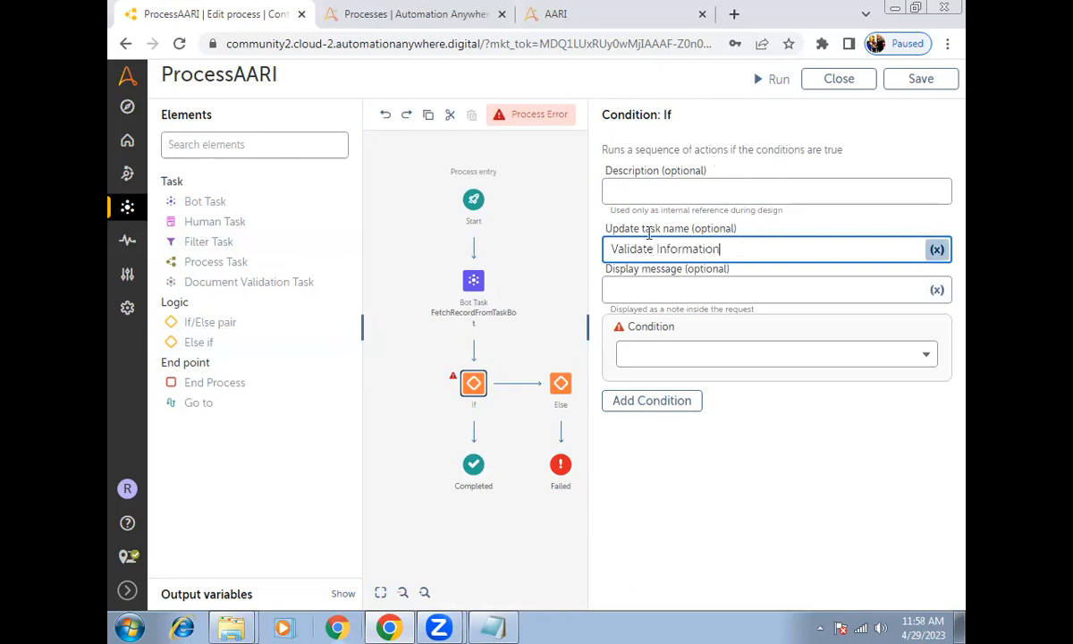
drag(649, 232, 604, 234)
key(ctrl+c)
click(632, 285)
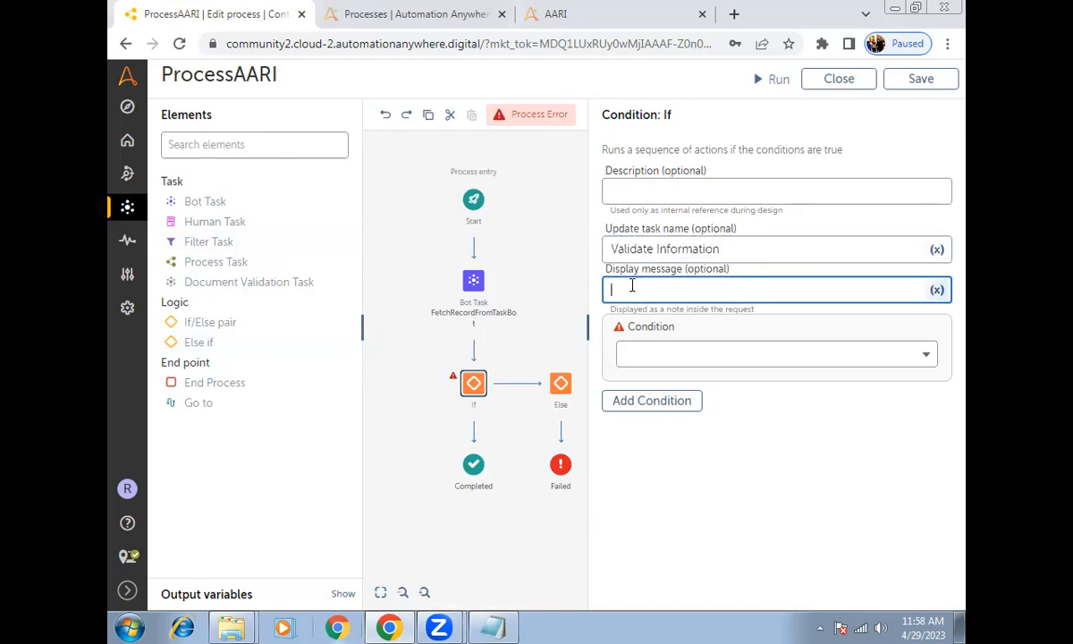
key(ctrl+v)
Set the If element's condition to String condition
click(697, 354)
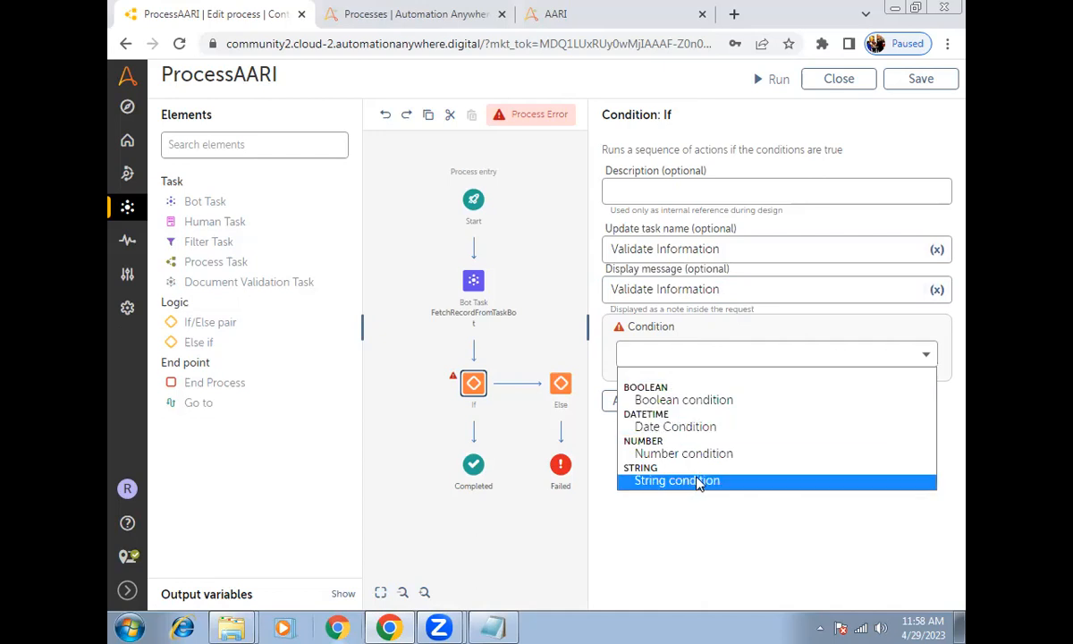
click(702, 481)
click(692, 426)
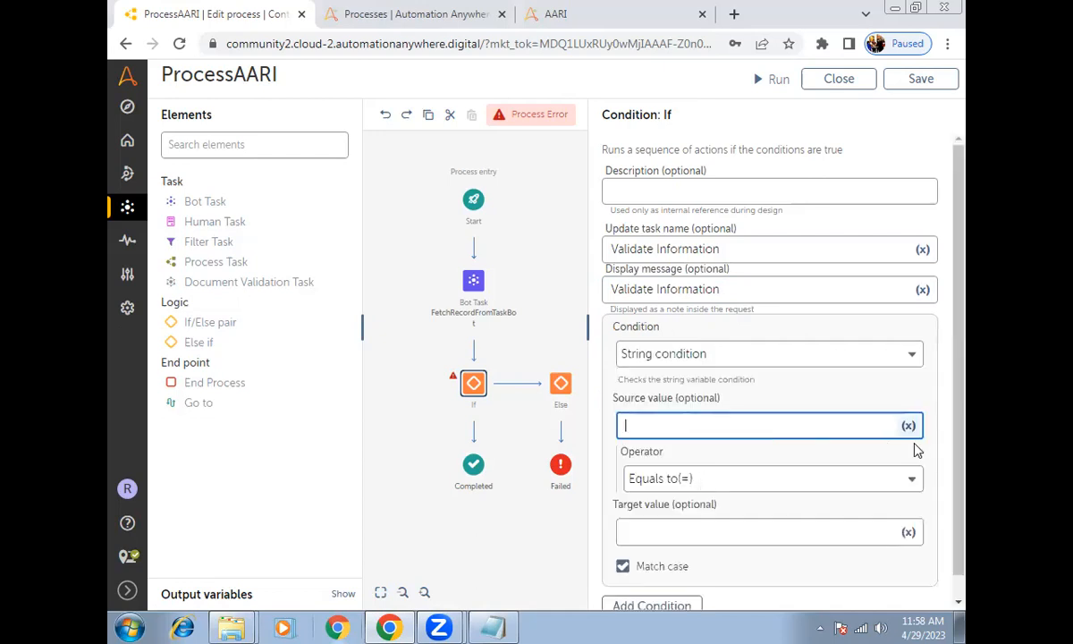
click(909, 426)
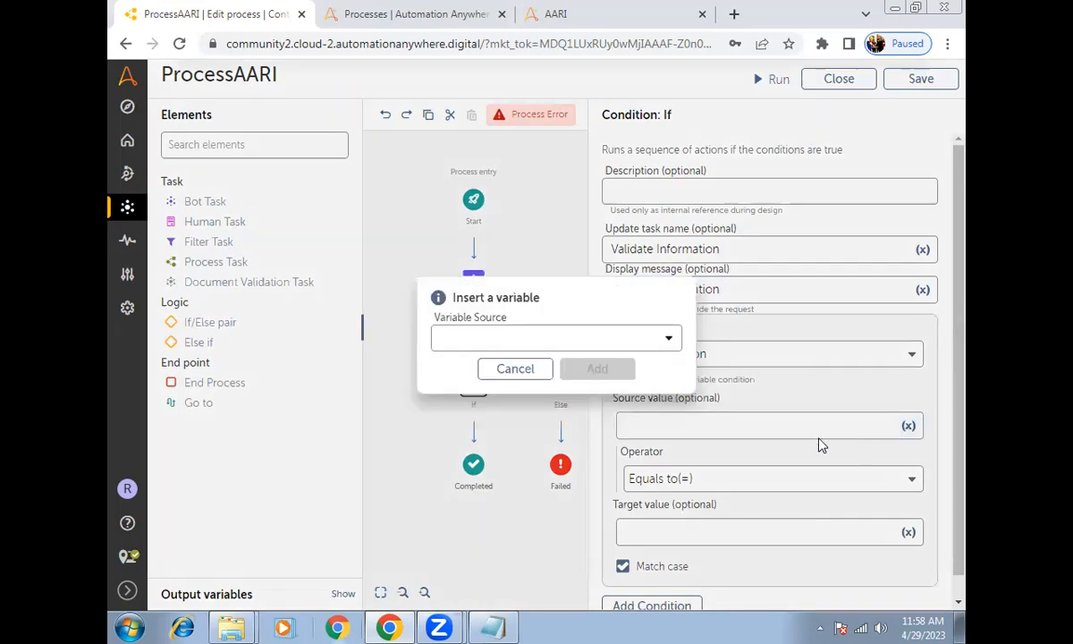
click(561, 339)
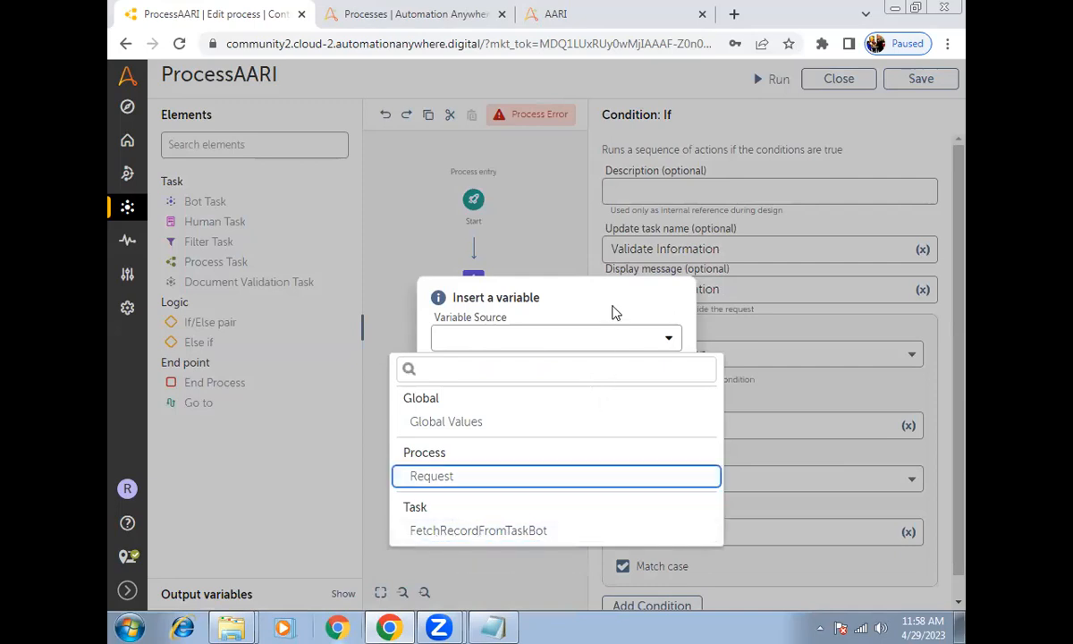
click(612, 305)
click(537, 370)
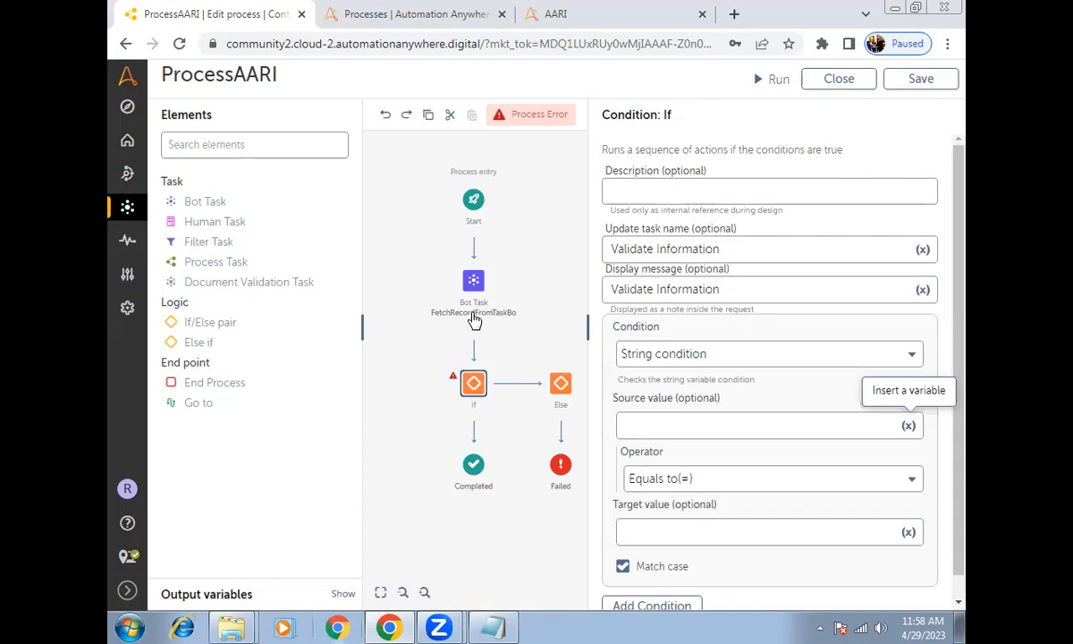
Check the task name of the FetchRecordFromTaskBot bot task and return to the If element's settings
click(474, 283)
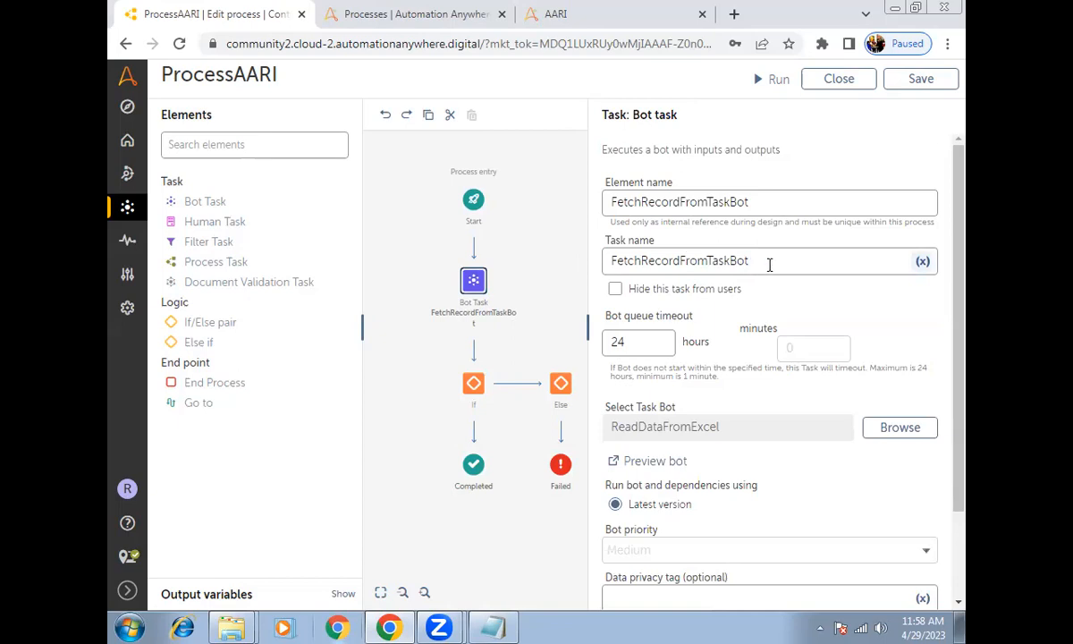
double_click(769, 261)
click(442, 383)
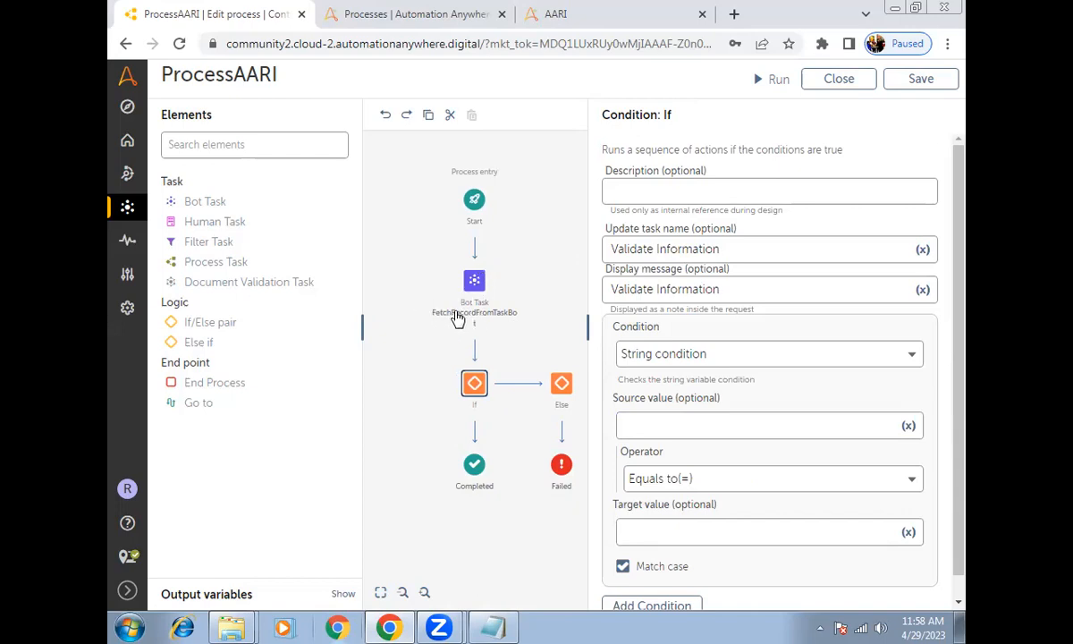
Set the string condition's source value to the FlagRecordFound output variable of FetchRecordFromTaskBot
click(760, 426)
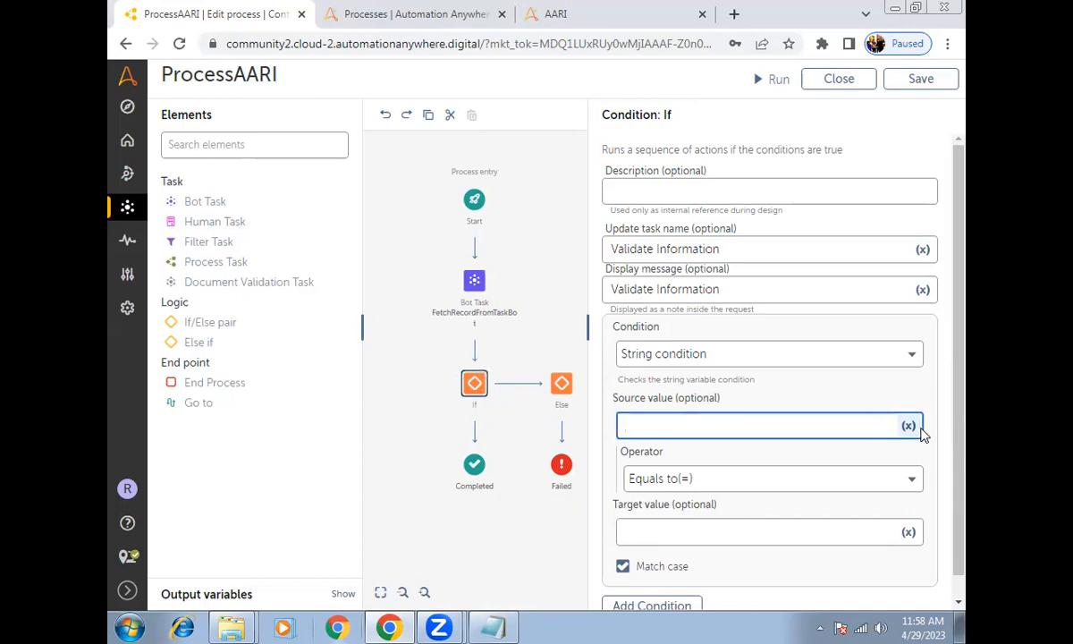
click(908, 426)
click(497, 339)
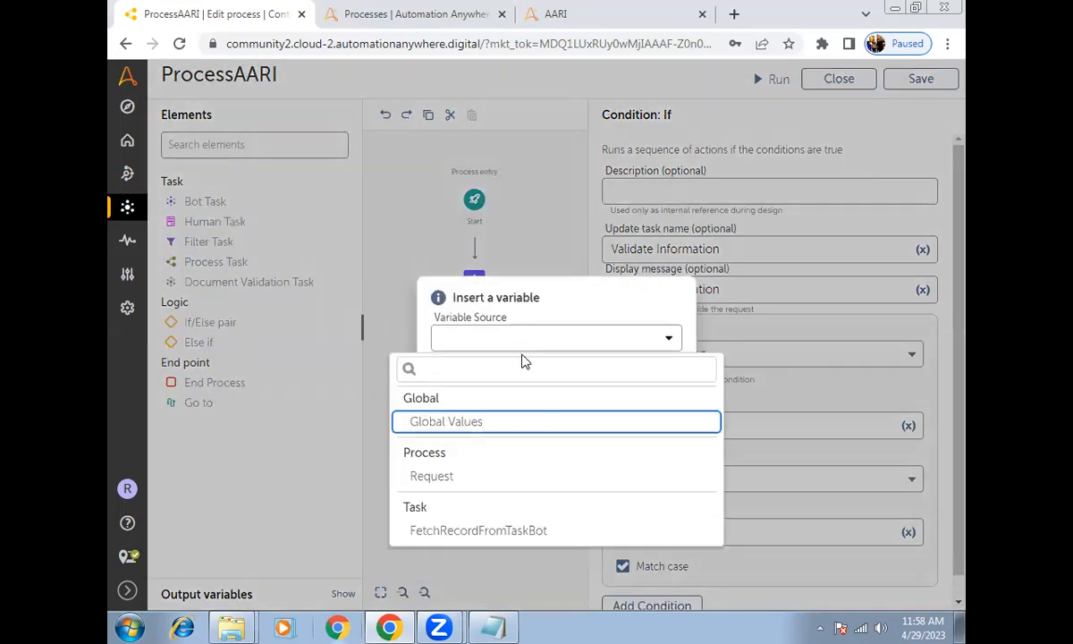
click(506, 533)
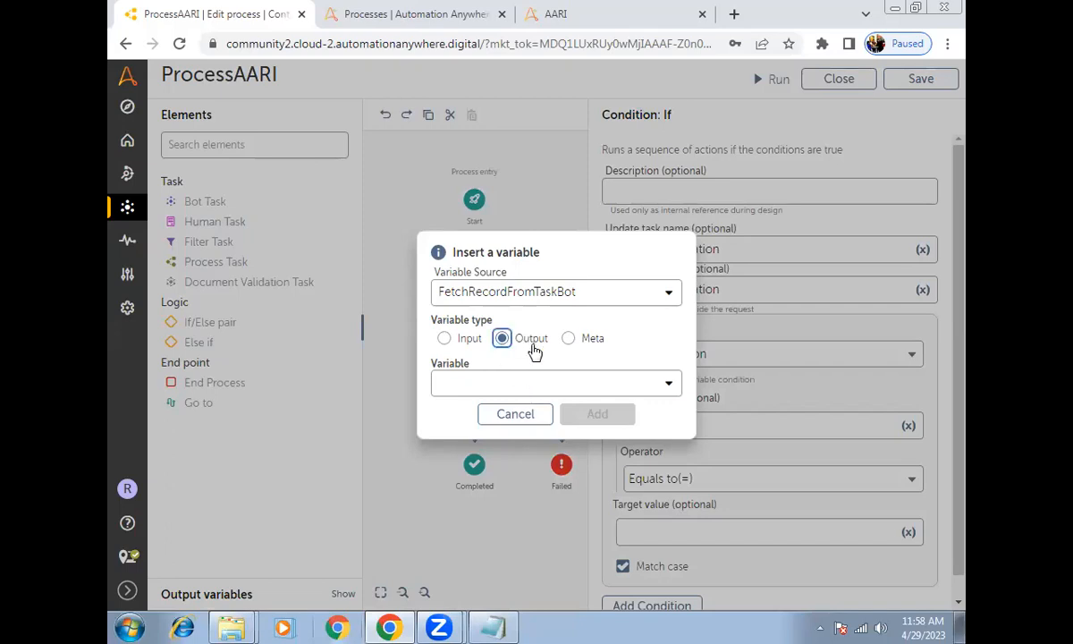
click(548, 387)
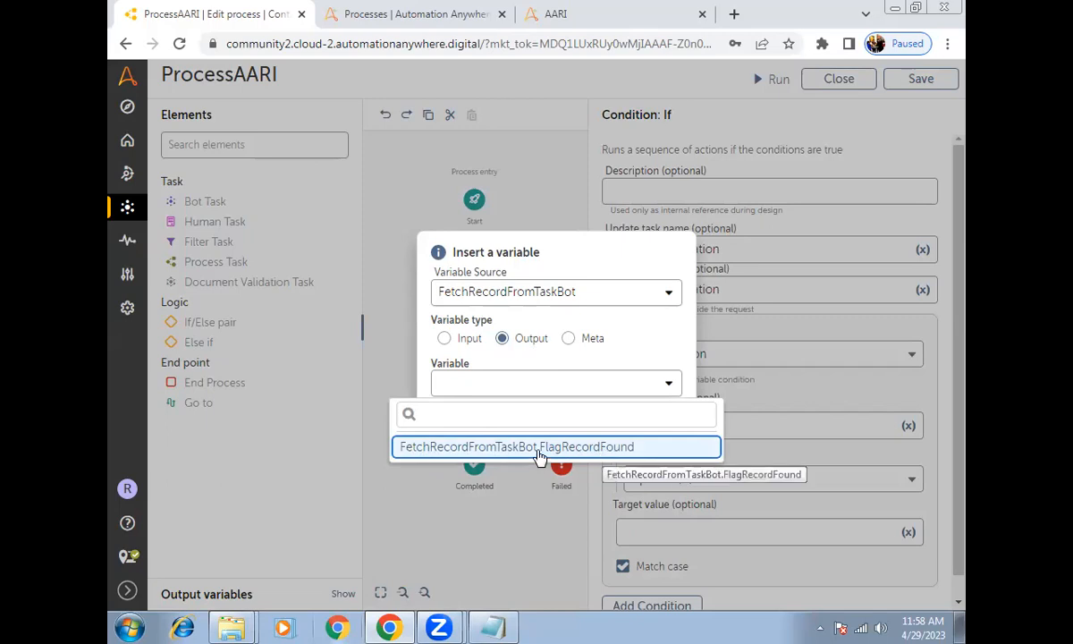
click(539, 447)
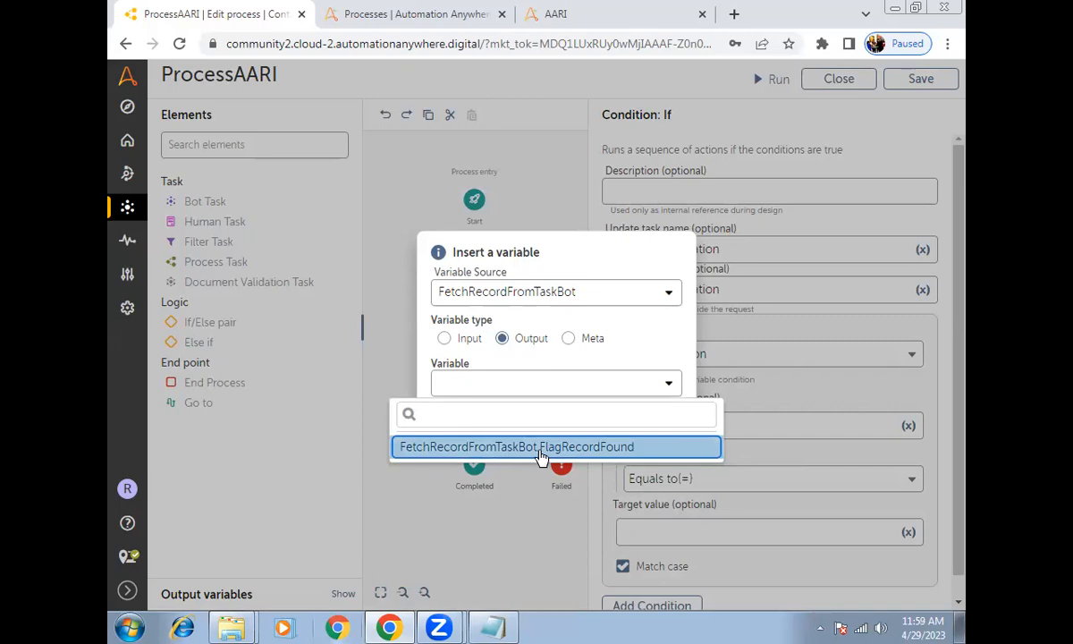
click(539, 447)
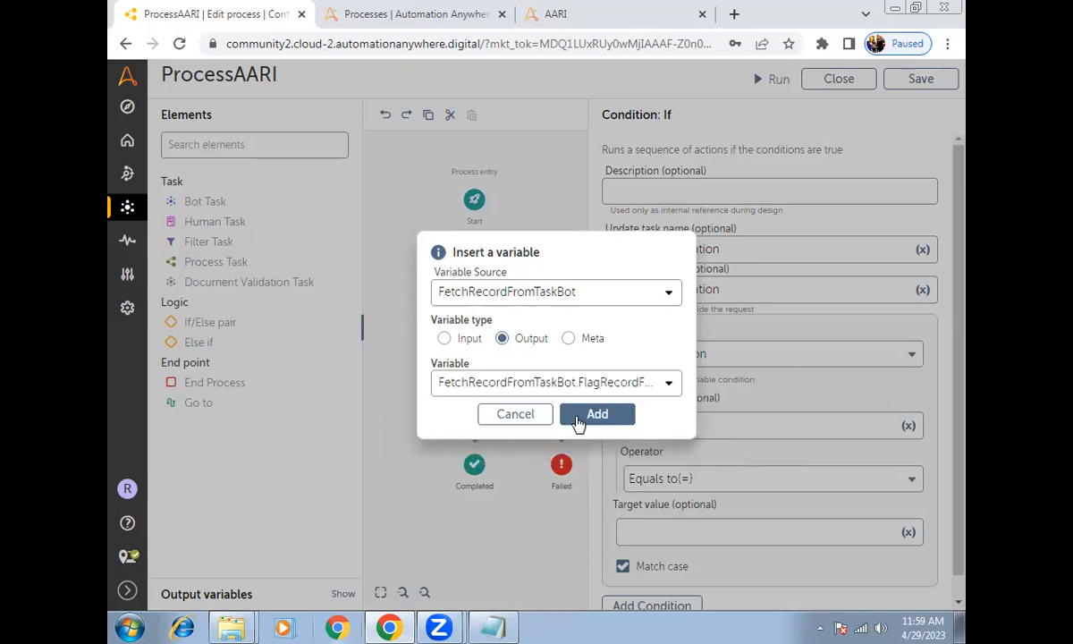
click(599, 417)
Turn off case matching for the string condition and set its target value to "true"
scroll(858, 473, down, 1)
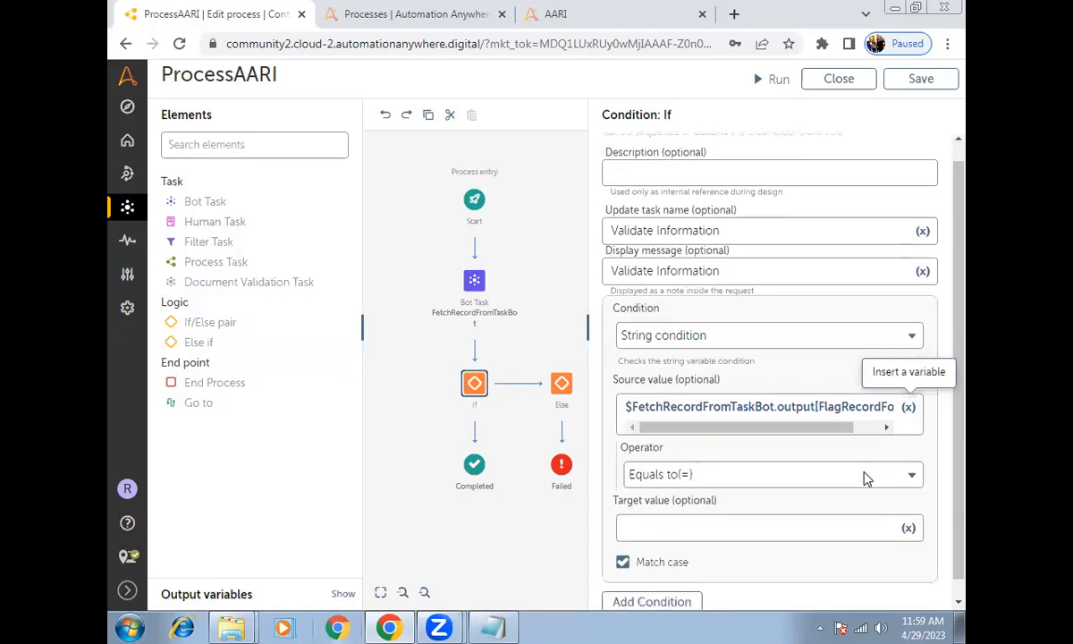
click(640, 544)
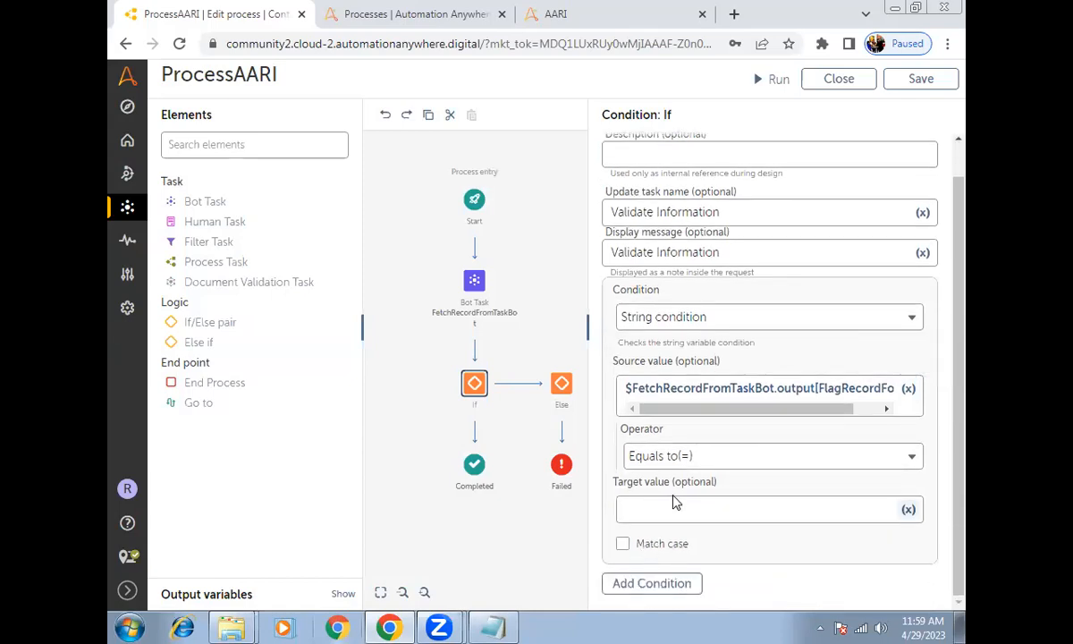
click(676, 504)
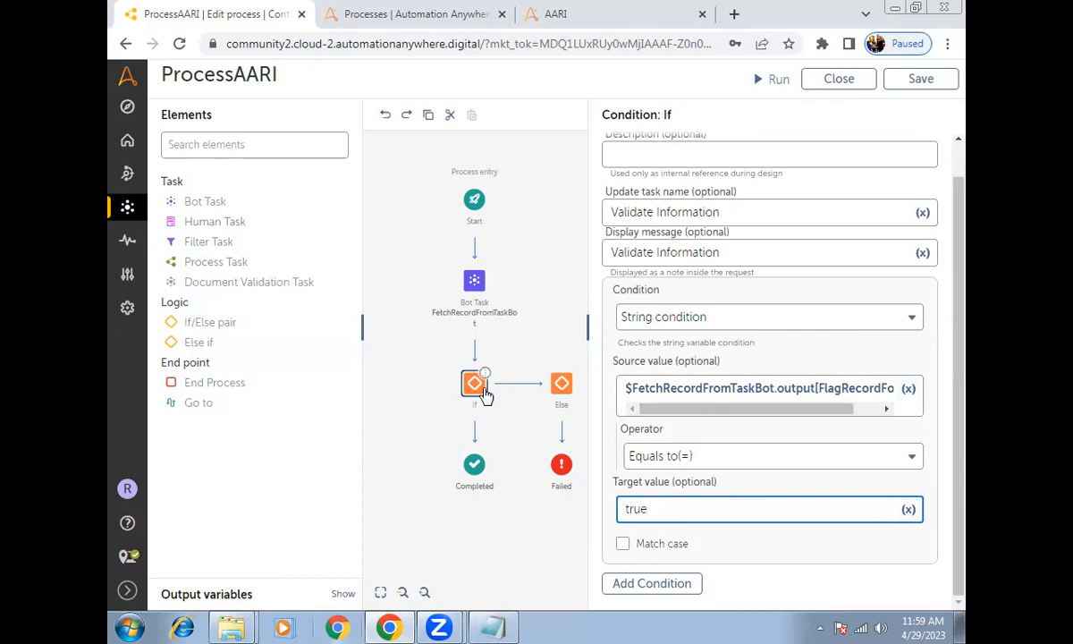
click(474, 386)
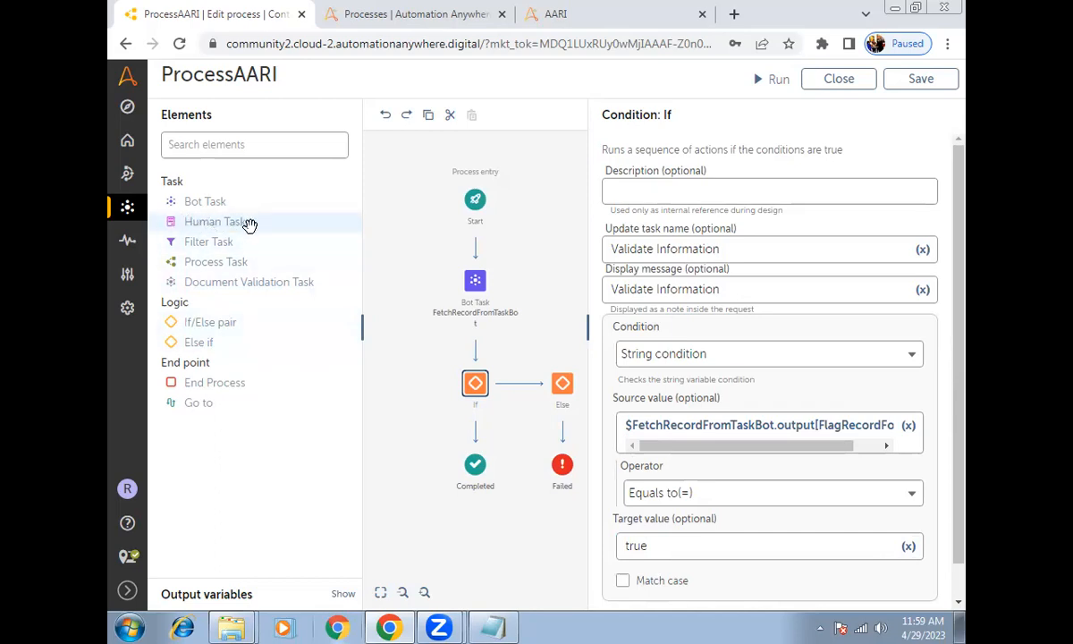
Add a human task between the If element and the Completed end point and look through its settings
drag(247, 227, 497, 429)
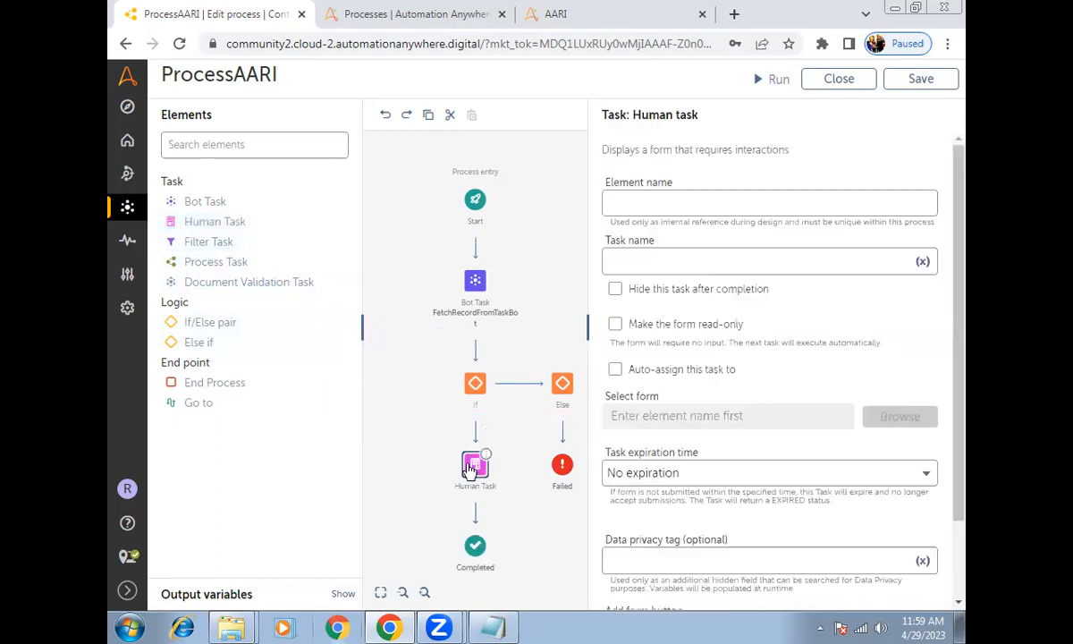
scroll(731, 287, down, 1)
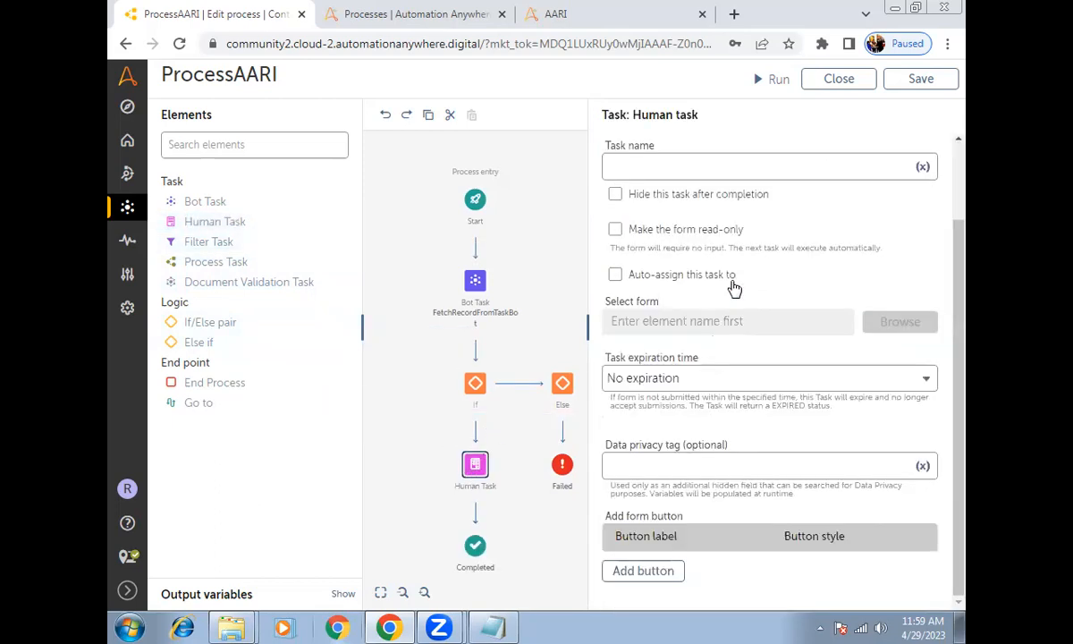
scroll(733, 287, up, 1)
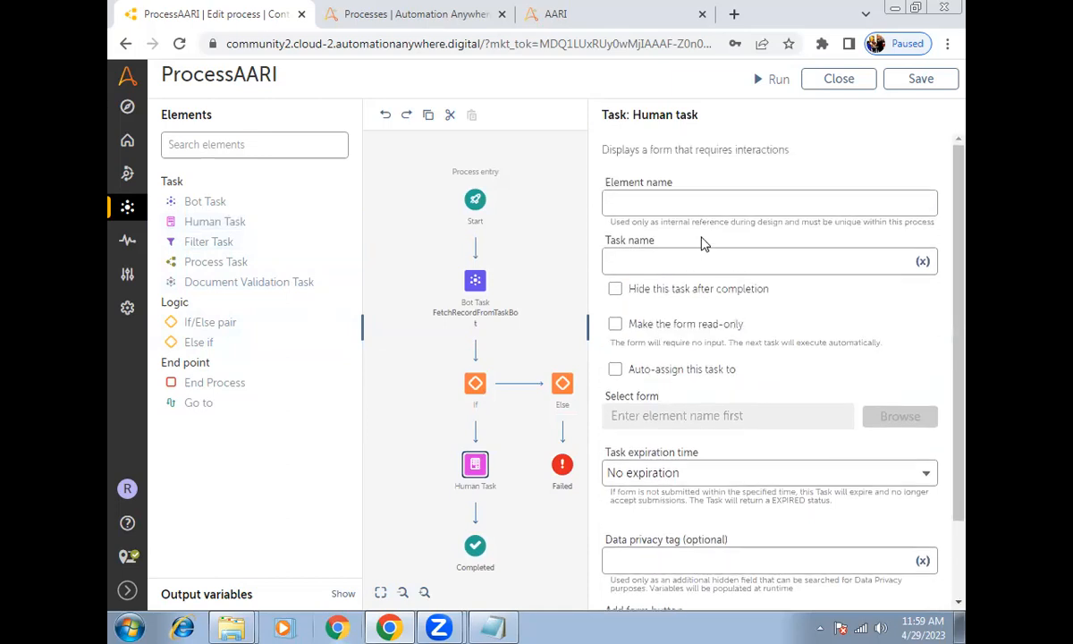
Set the human task's element name to "StudentResult" and its task name to "Student_Result"
click(678, 205)
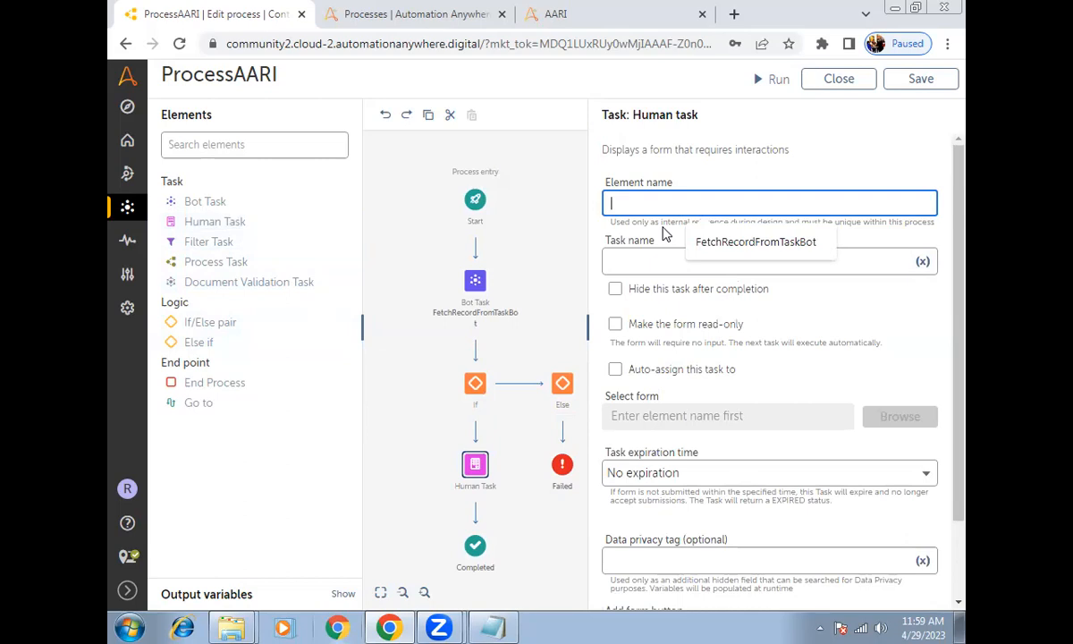
text(Student Resu)
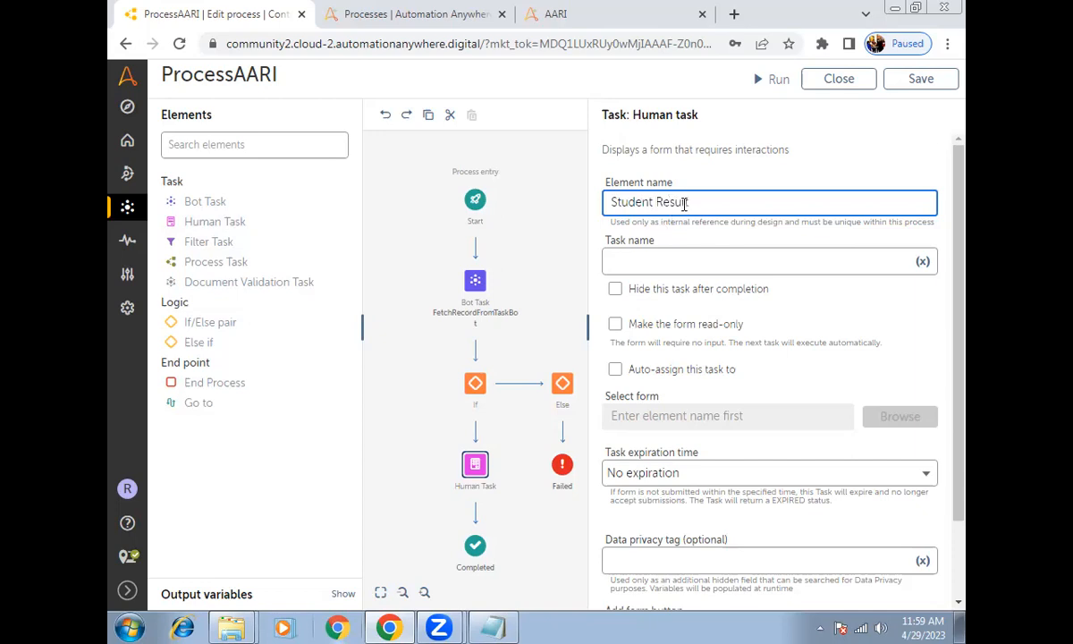
drag(690, 201, 577, 206)
key(ctrl+c)
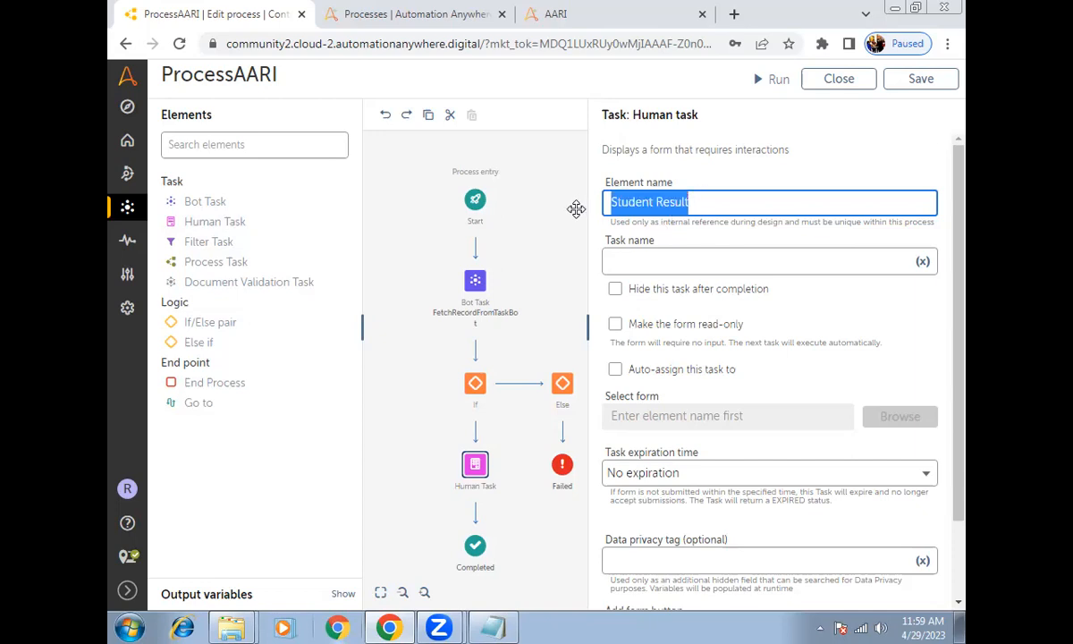
click(629, 261)
key(ctrl+v)
click(657, 203)
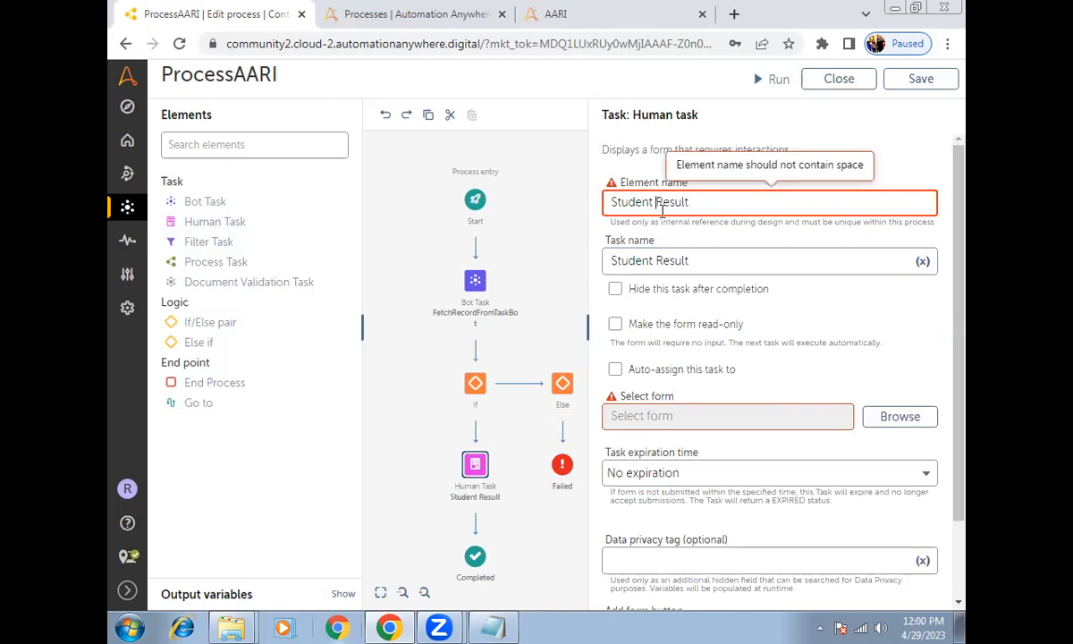
key(BackSpace)
click(656, 260)
text(_)
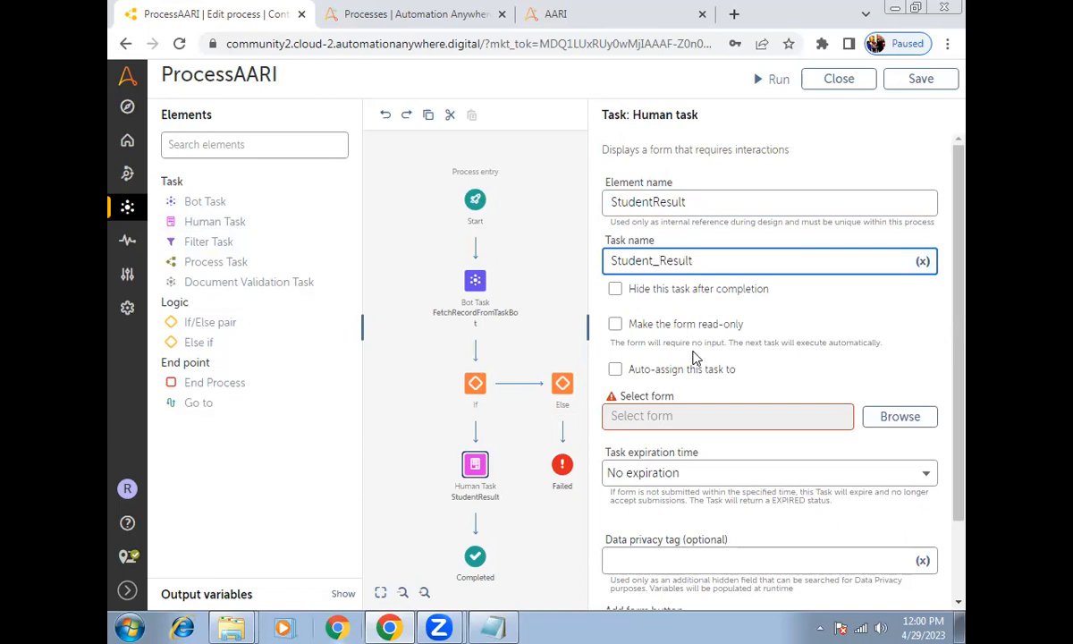
Assign the DisplayAllInformation form from the AARI2 folder to the StudentResult human task
scroll(705, 354, down, 3)
click(903, 323)
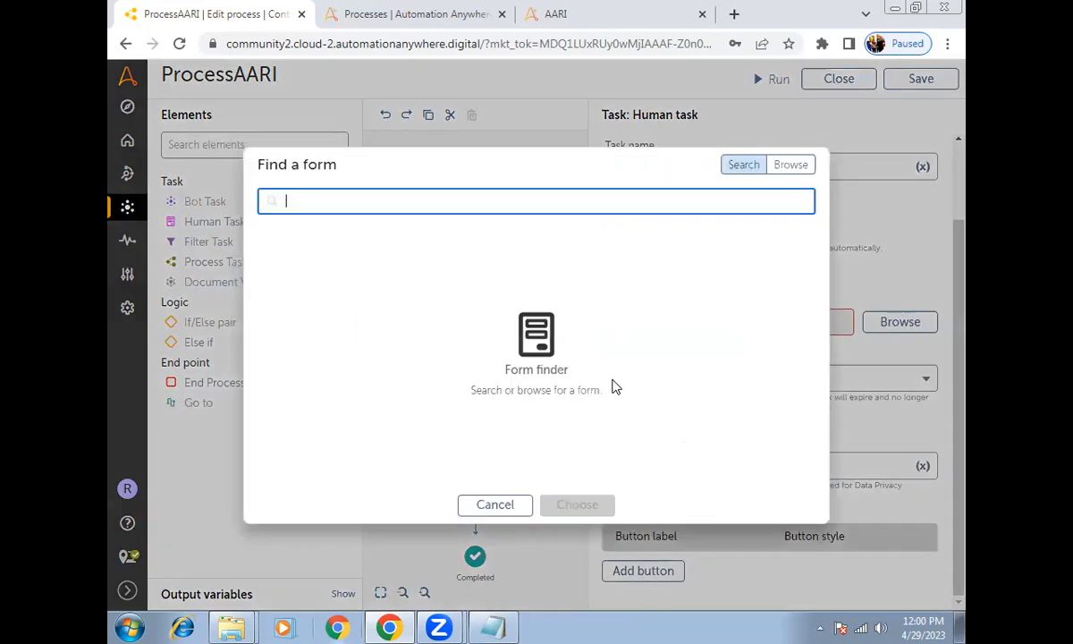
click(783, 164)
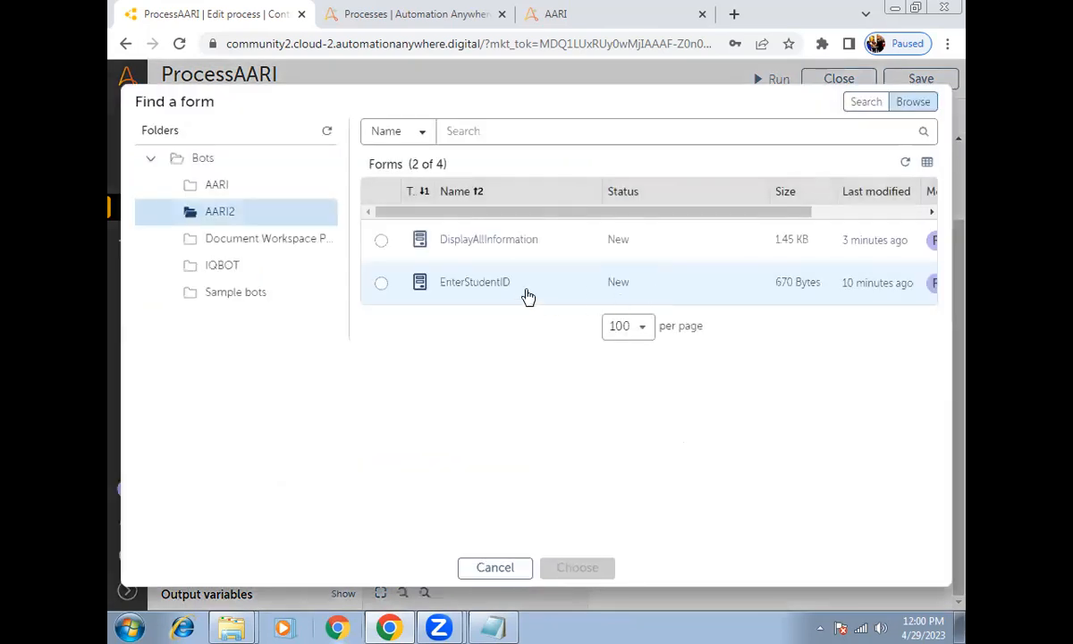
click(497, 255)
click(592, 560)
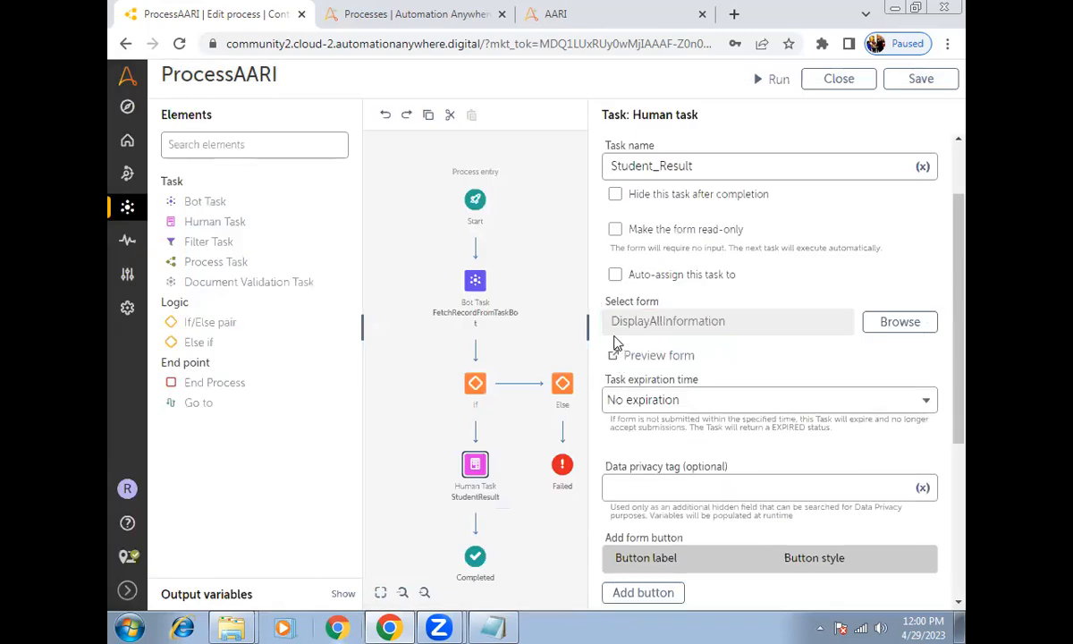
Review the human task's form data fields and close the browser tab with the earlier DisplayStudentID request
scroll(722, 458, down, 1)
scroll(716, 429, down, 2)
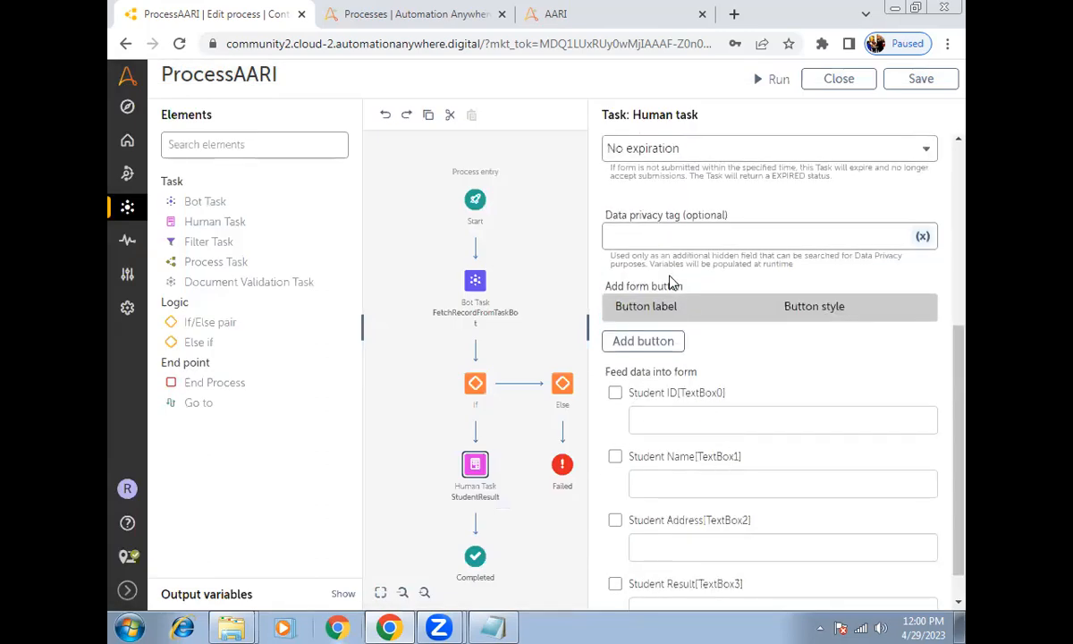
scroll(688, 308, down, 1)
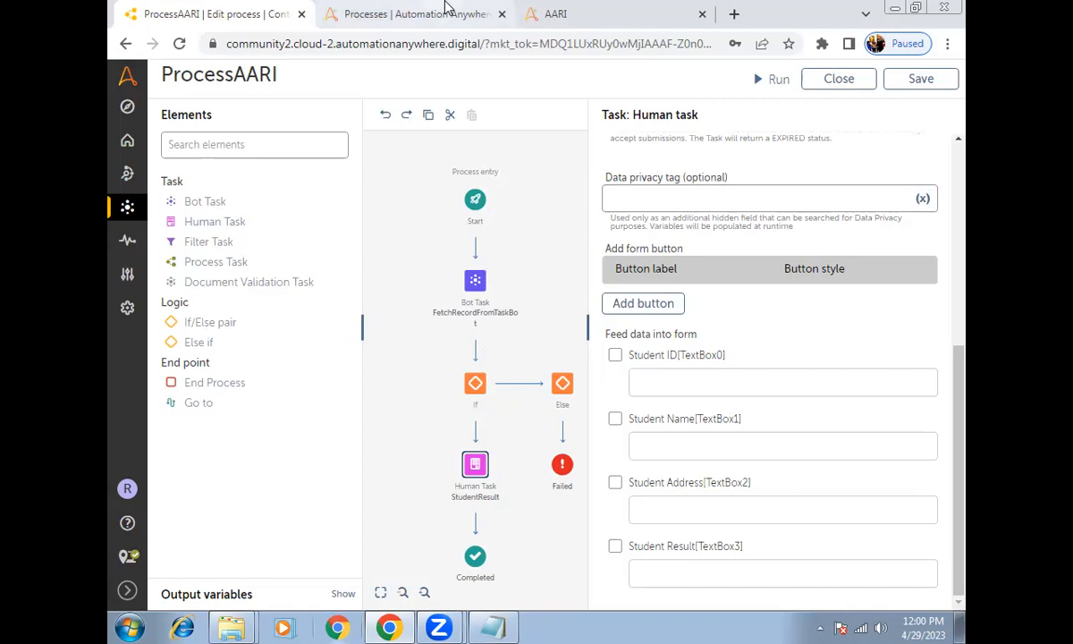
click(445, 9)
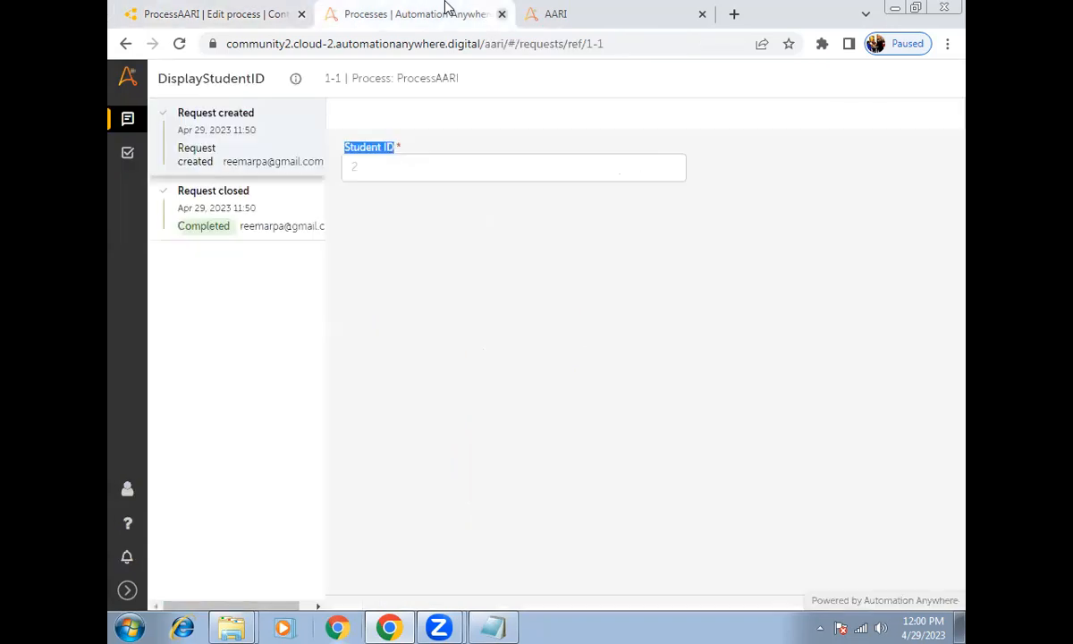
key(ctrl+w)
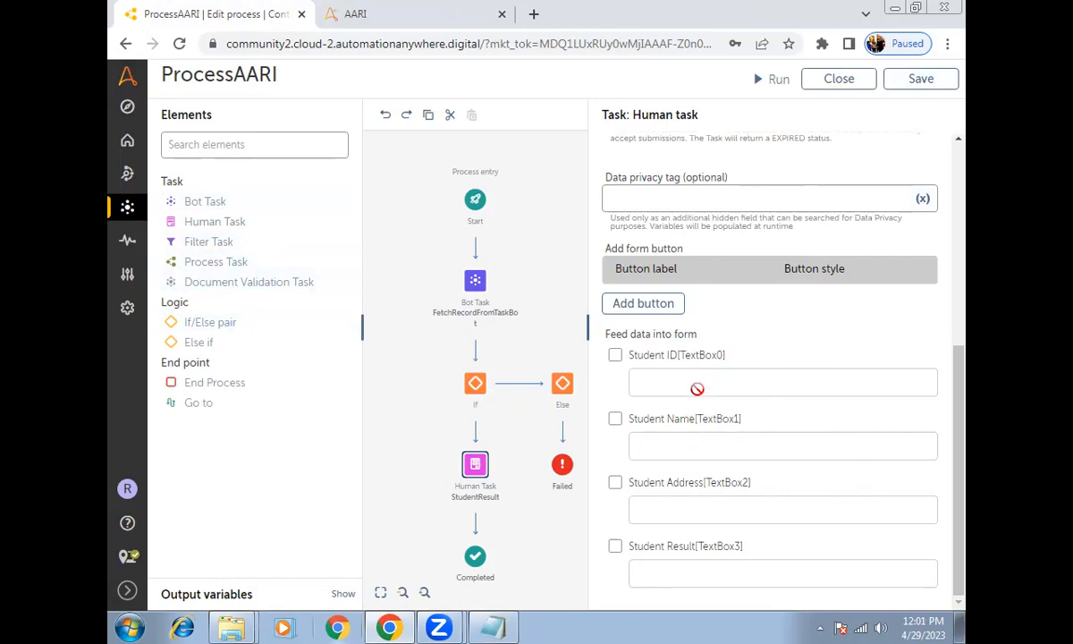
Enable feeding data into the form's Student ID field and check the output variables offered by FetchRecordFromTaskBot
click(615, 357)
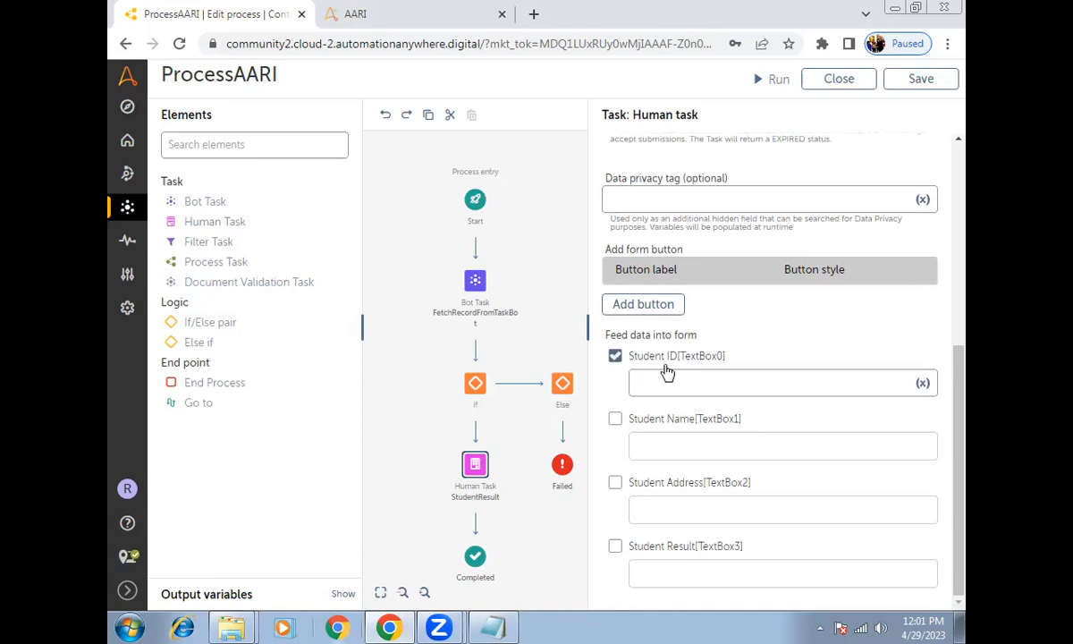
click(922, 383)
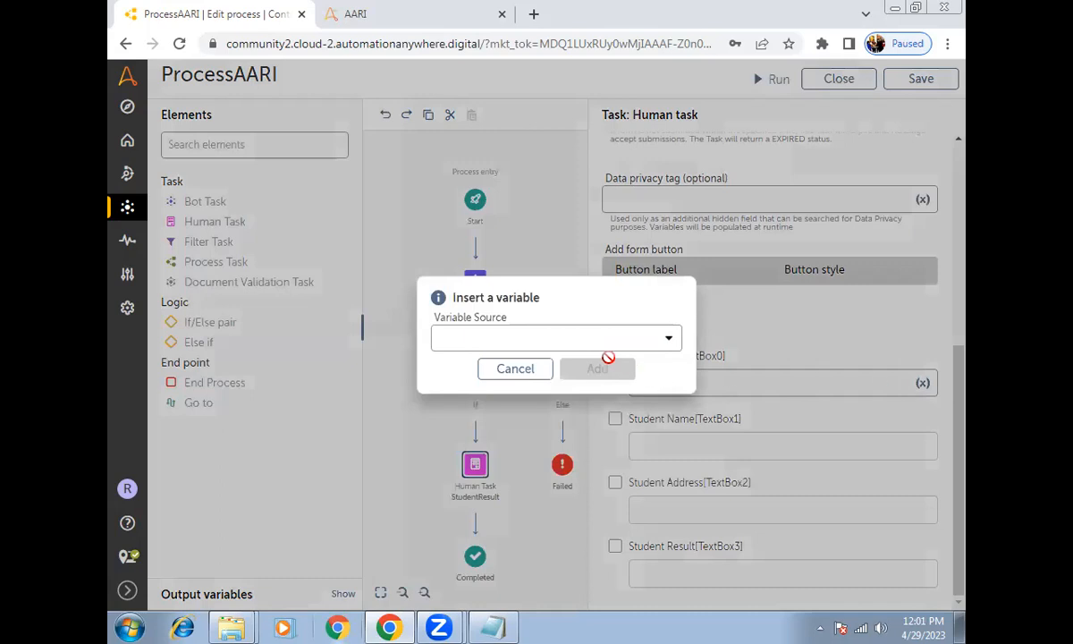
click(600, 348)
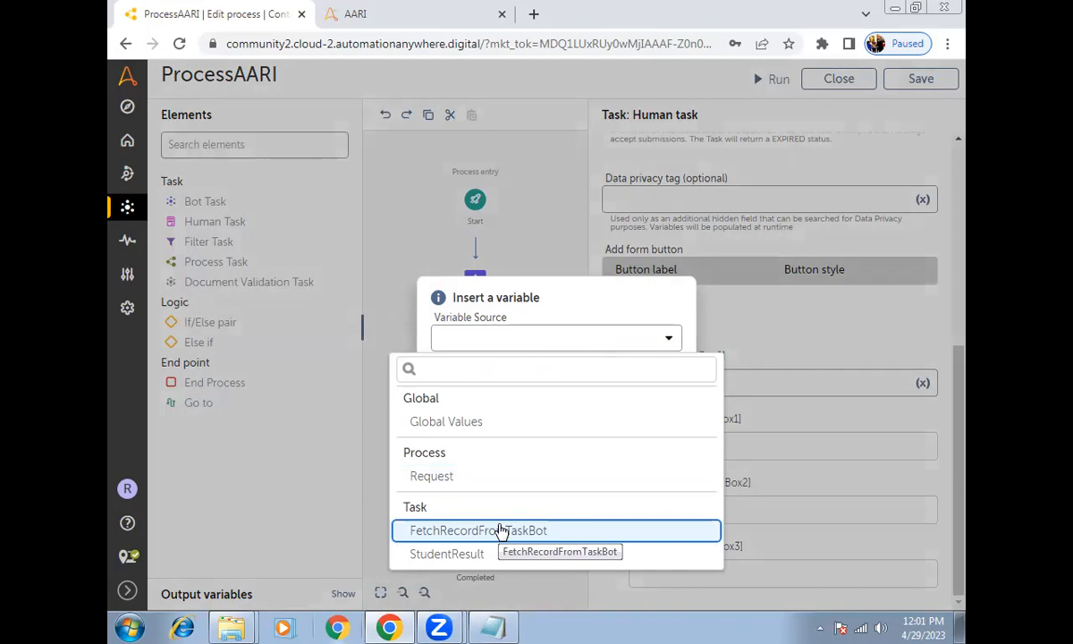
click(547, 318)
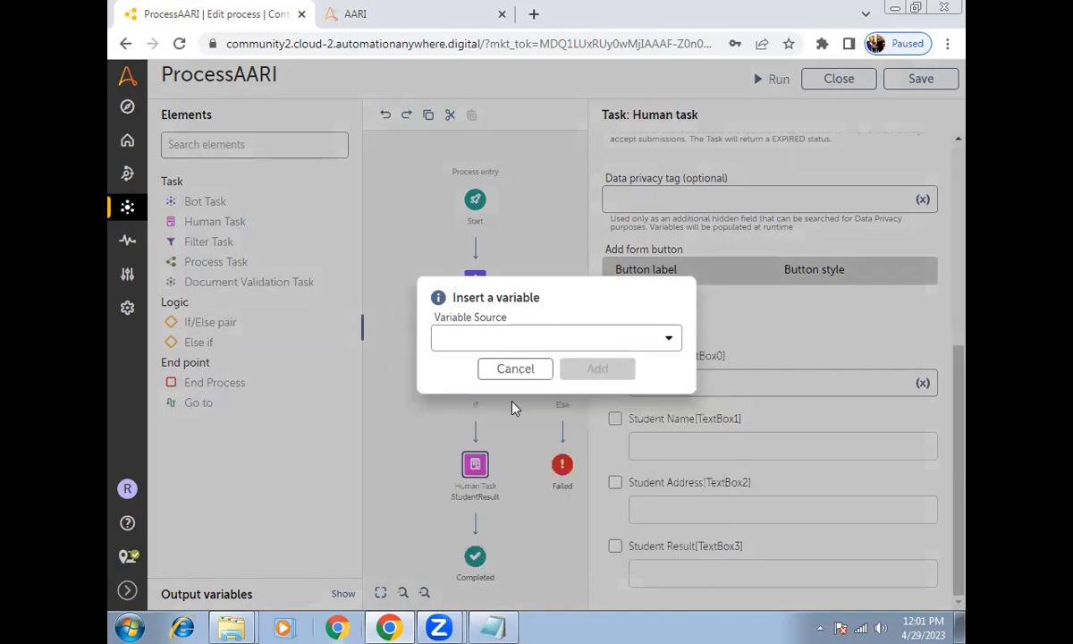
click(514, 368)
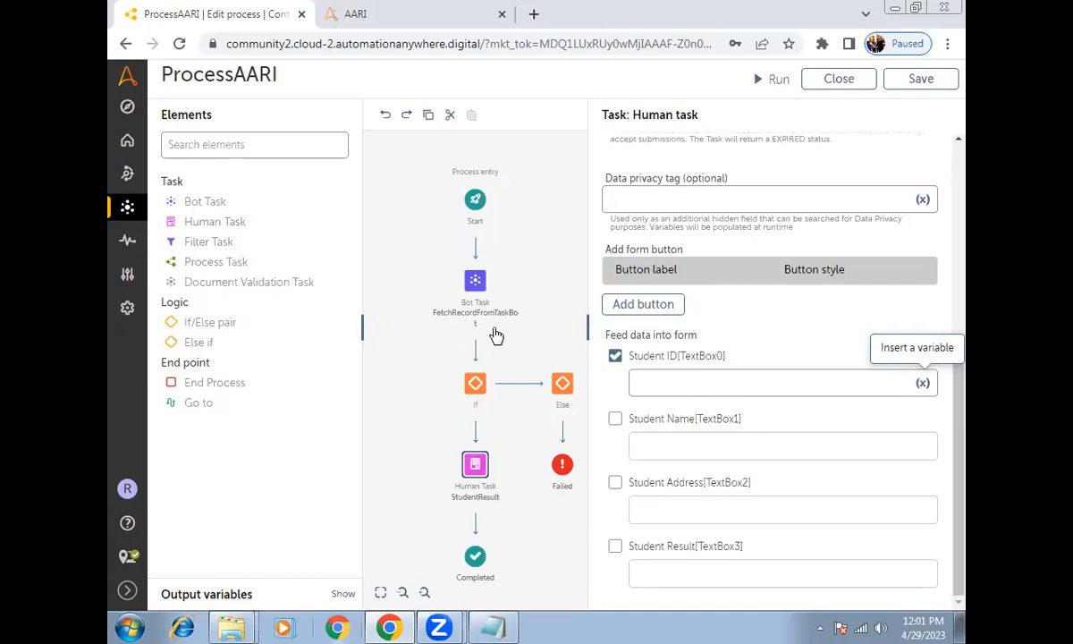
click(921, 383)
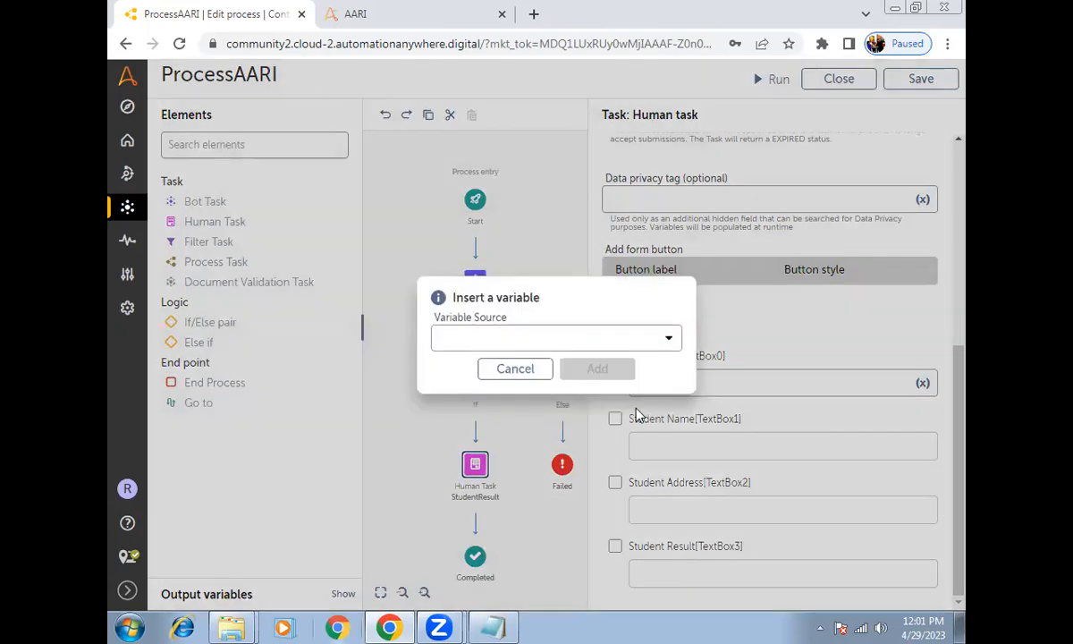
click(553, 341)
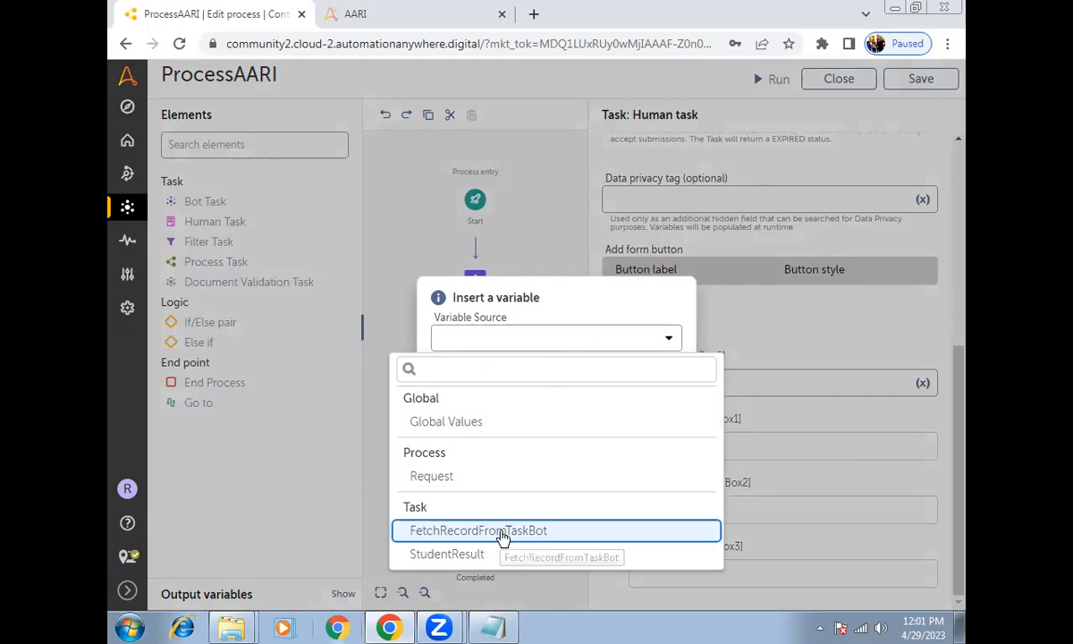
click(502, 535)
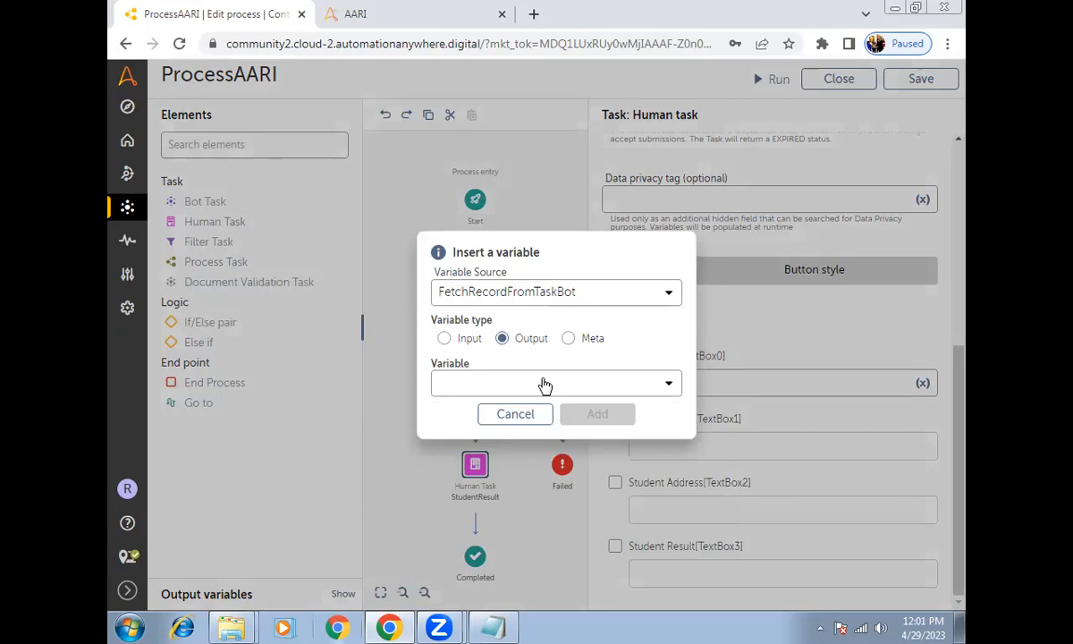
click(545, 385)
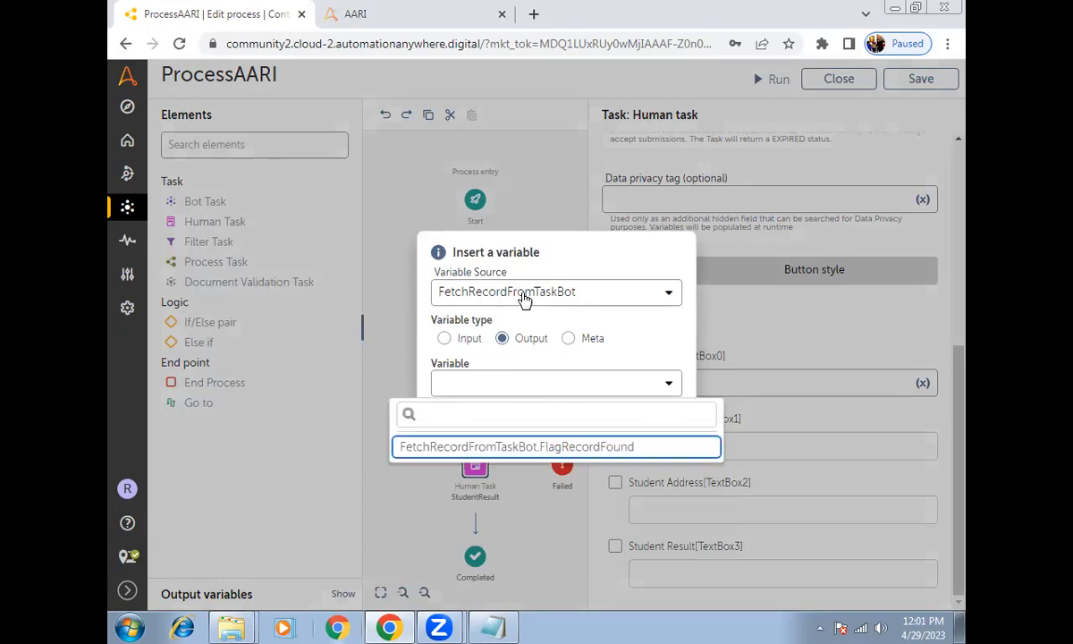
Feed the Student ID field with the StudentResult output variable Student ID[TextBox0]-STRING
click(525, 301)
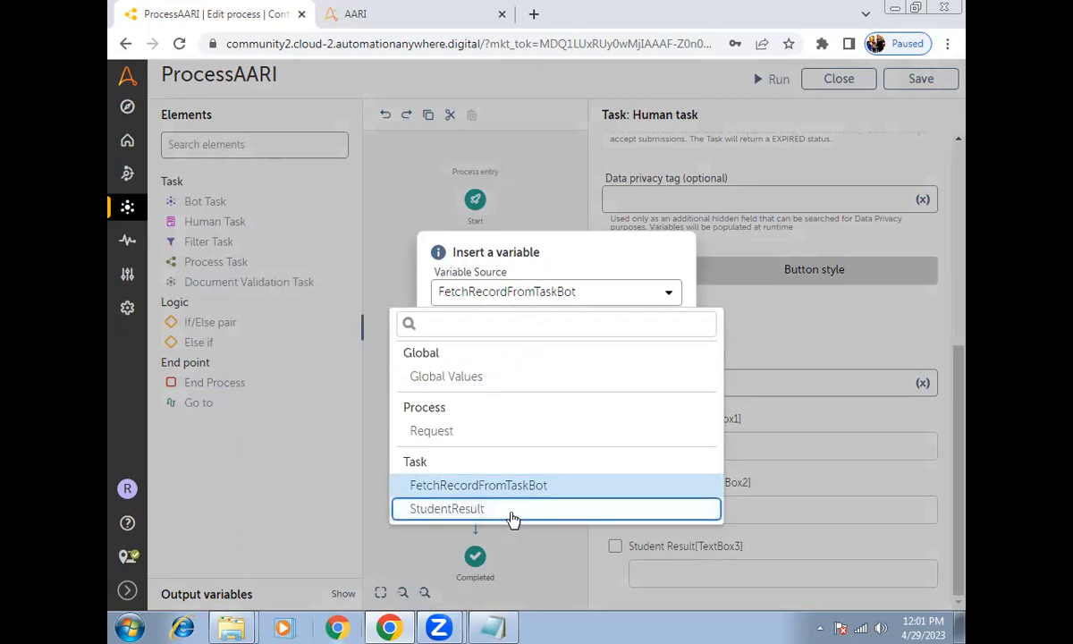
click(514, 508)
click(524, 393)
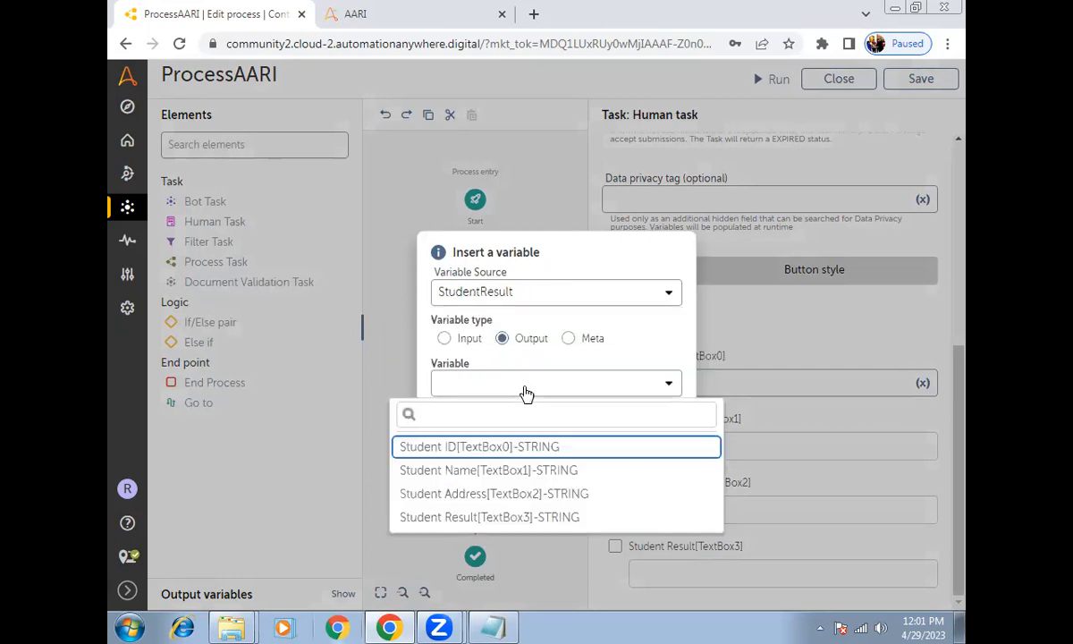
click(516, 449)
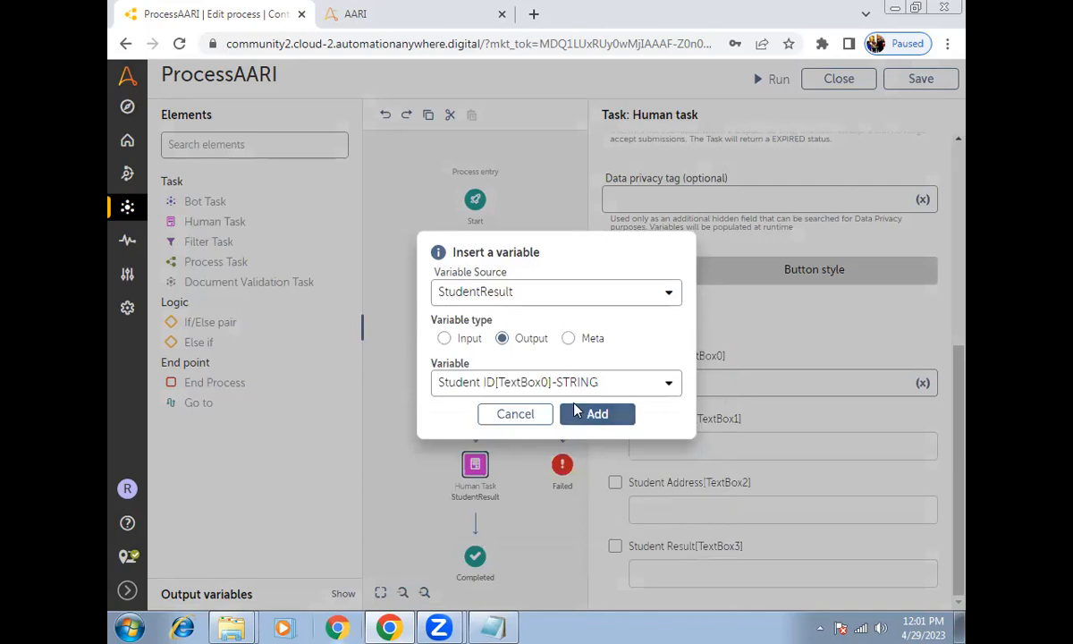
click(592, 415)
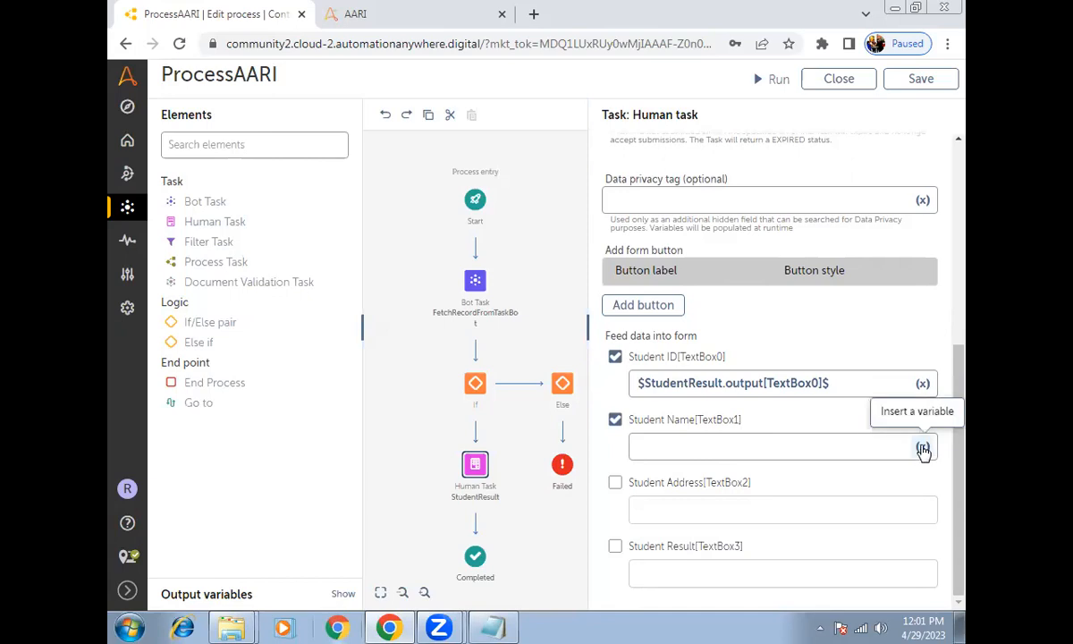
Enable the Student Name field and feed it with the StudentResult output variable Student Name[TextBox1]-STRING
click(921, 446)
click(524, 340)
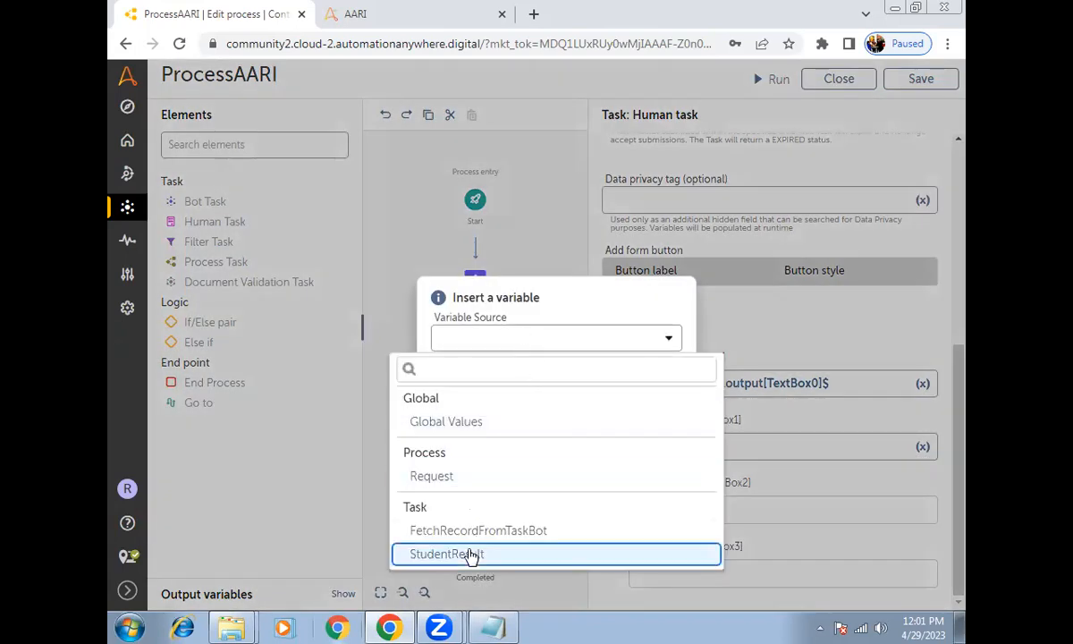
click(467, 554)
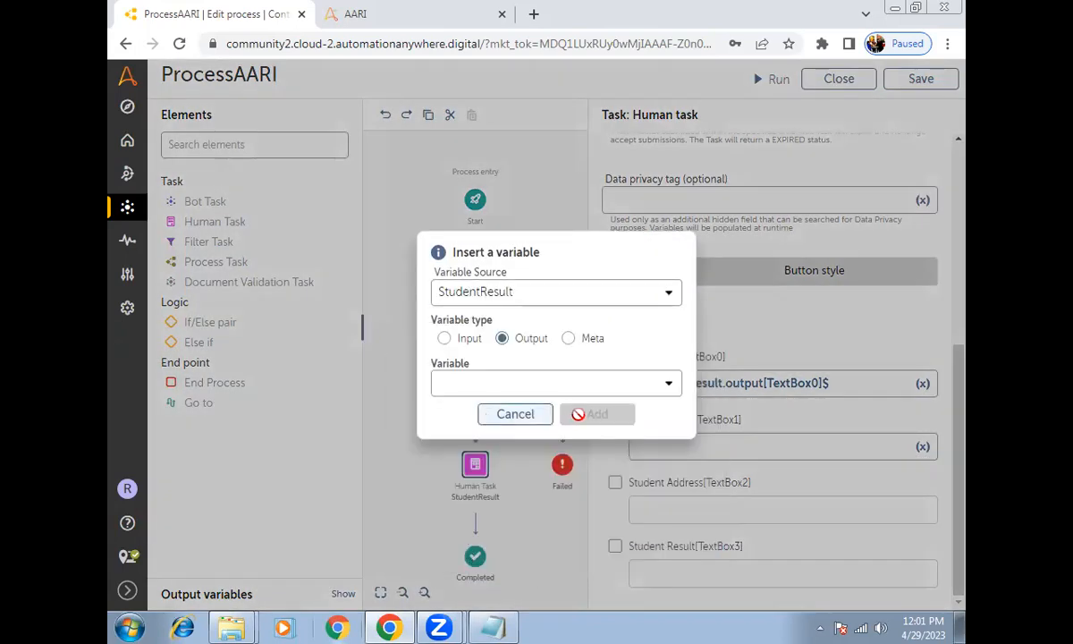
click(521, 384)
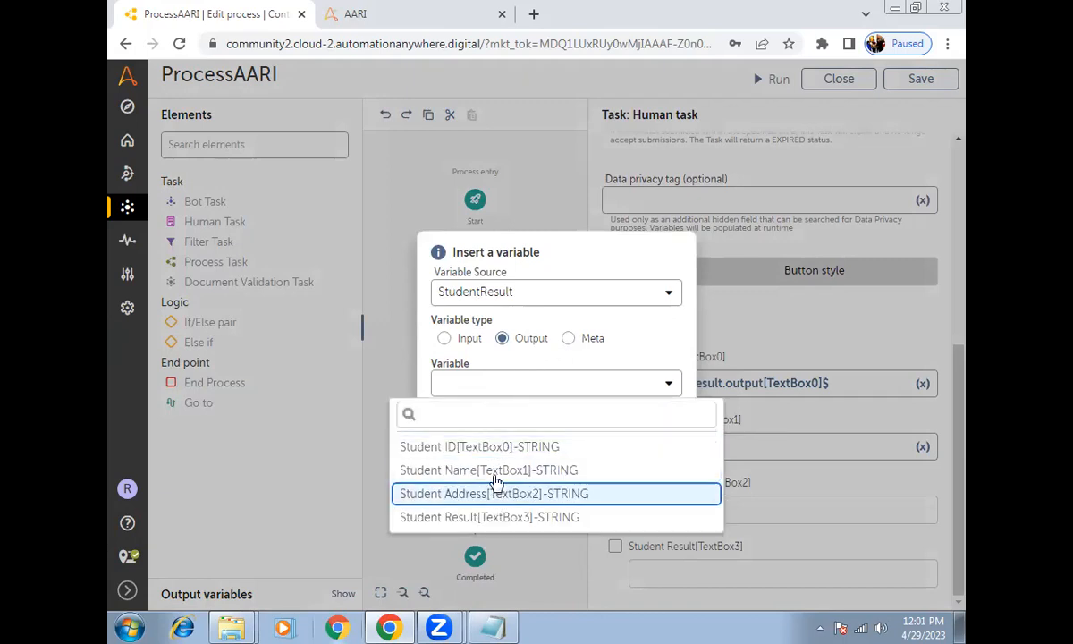
click(497, 472)
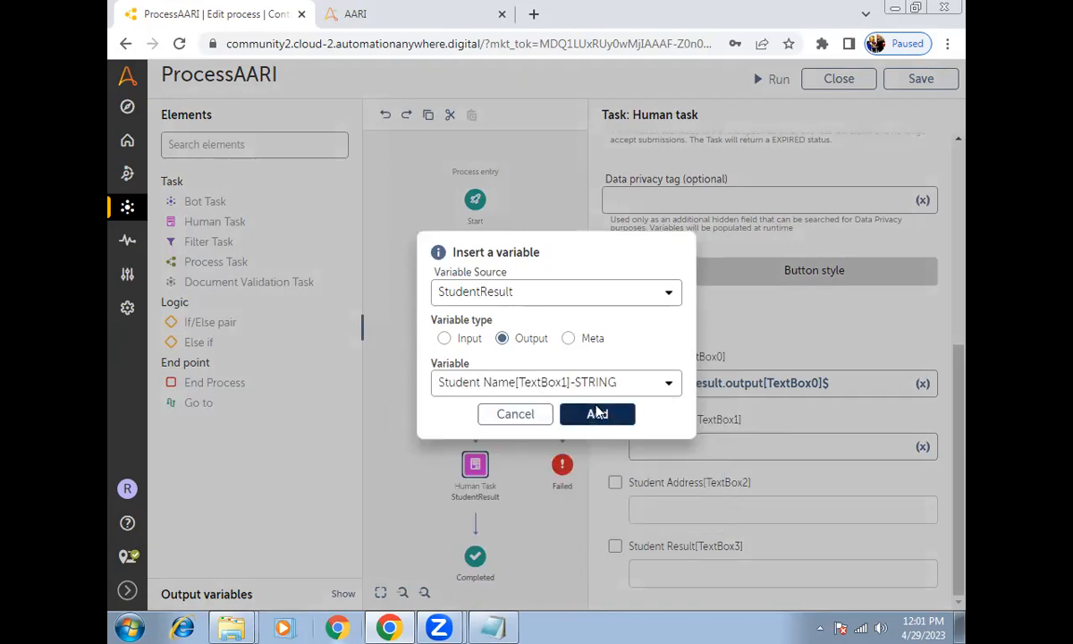
click(597, 413)
Save and close ProcessAARI, then open the ReadDataFromExcel task bot and show its variables
click(921, 79)
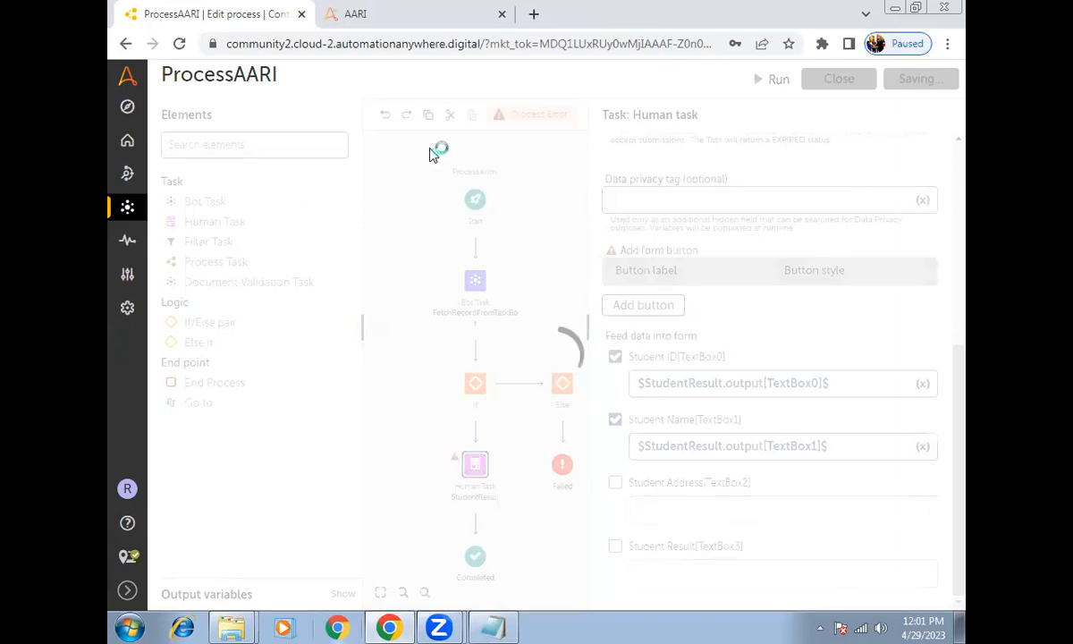
click(839, 81)
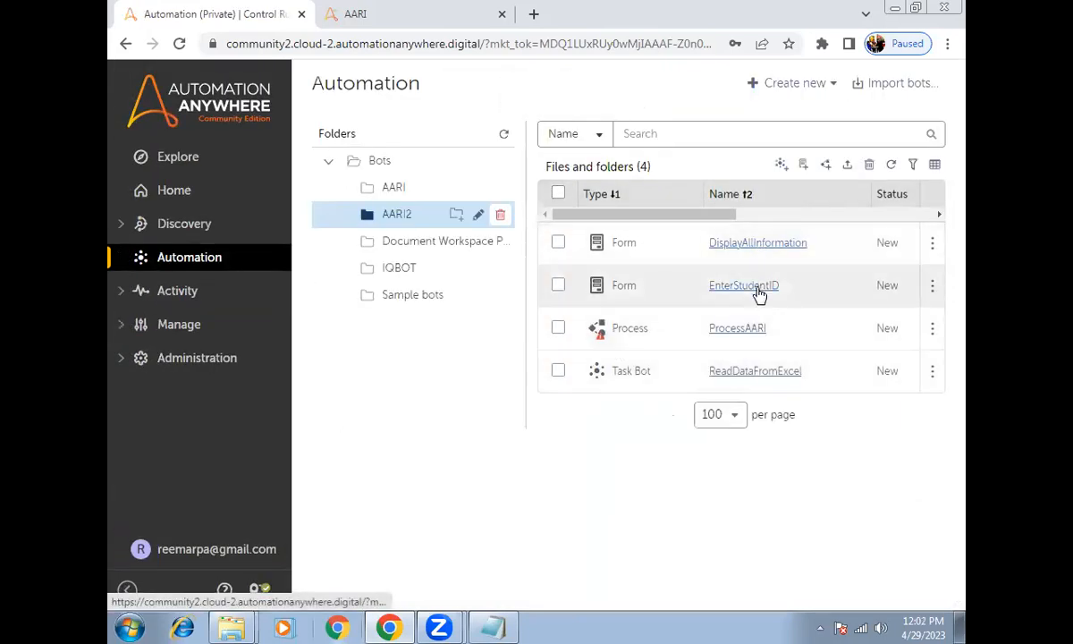
click(748, 372)
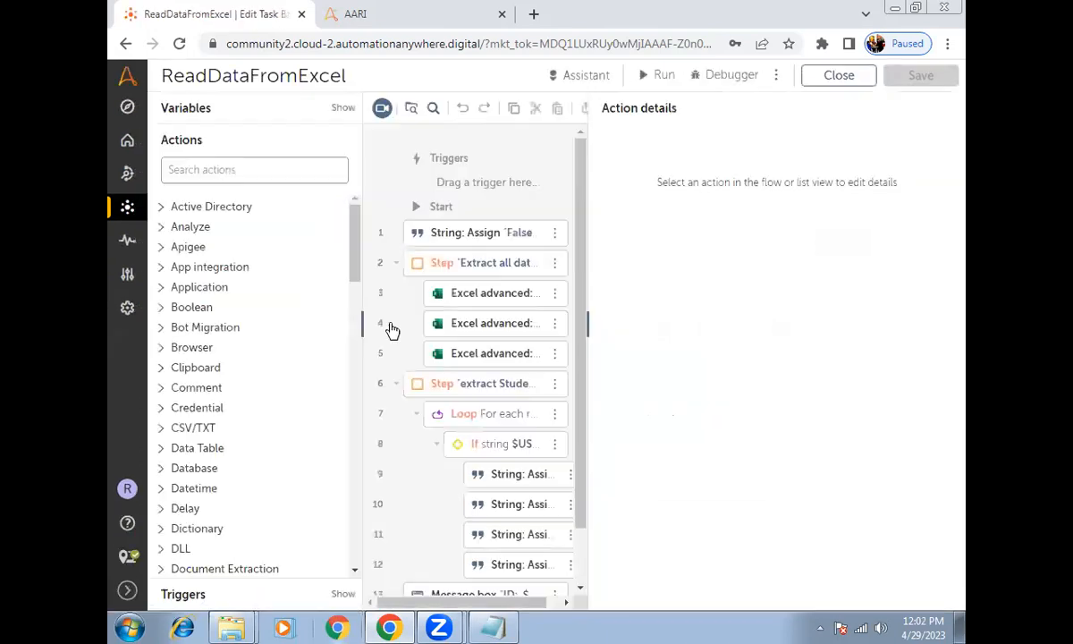
click(211, 119)
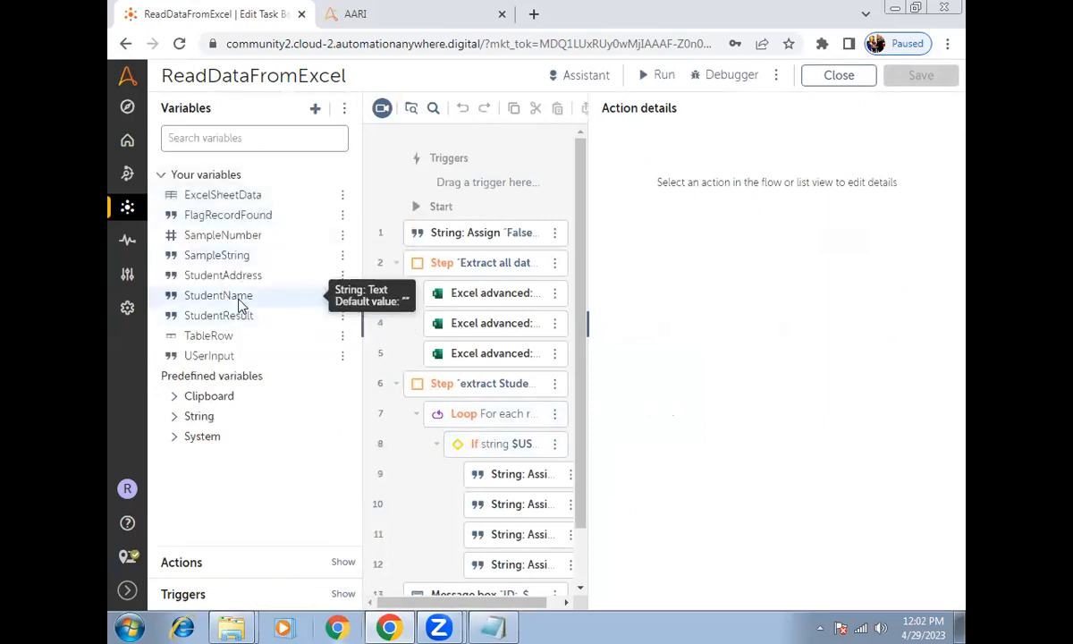
Set the StudentName variable to be used as output and recheck its settings
click(239, 301)
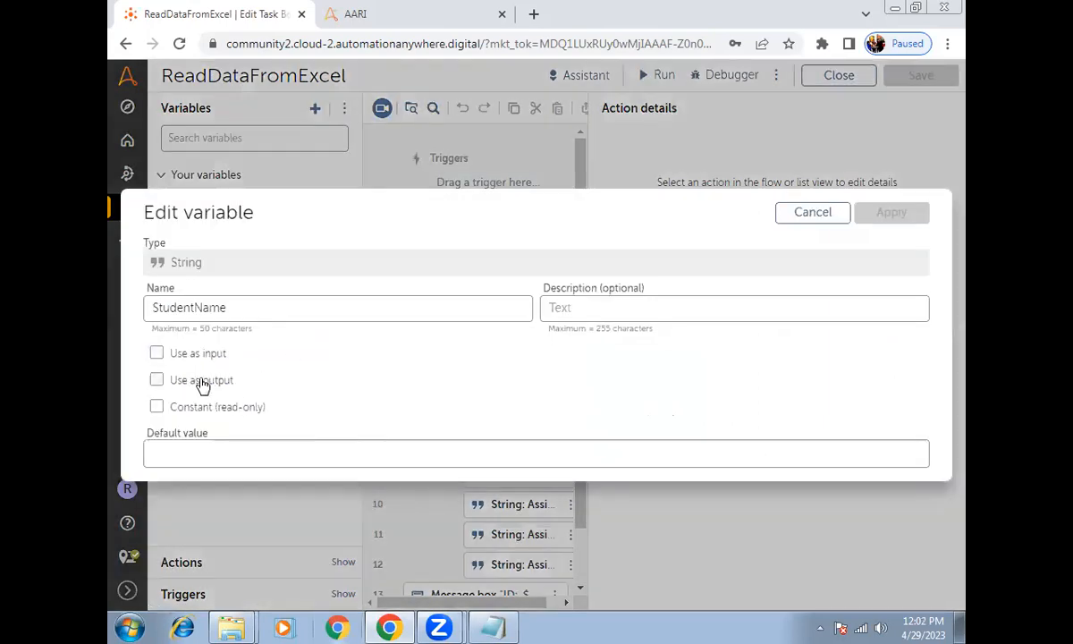
click(202, 384)
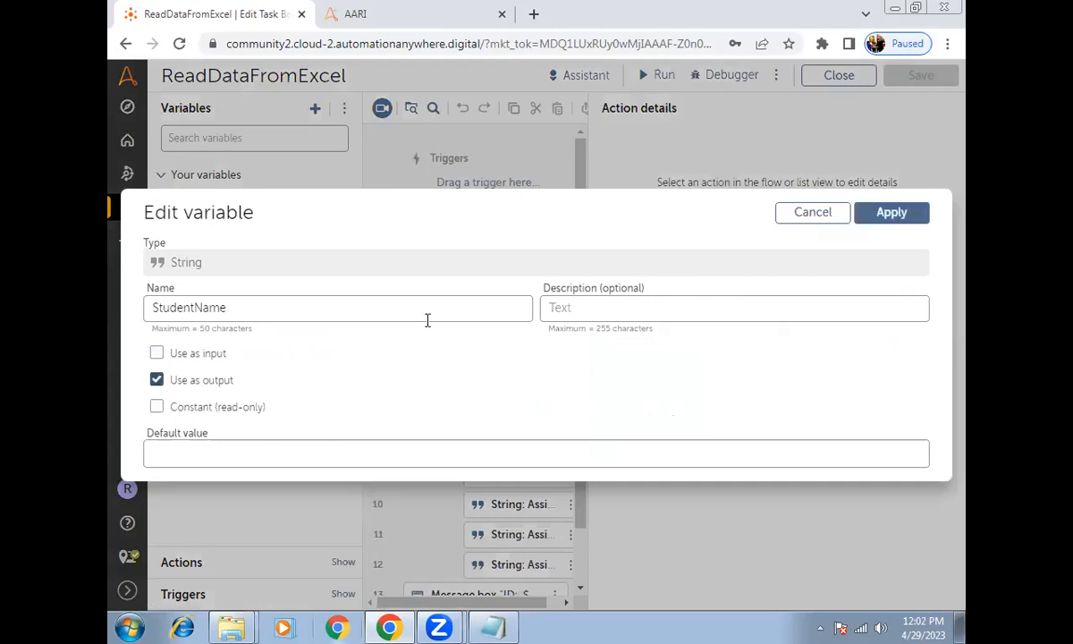
click(882, 221)
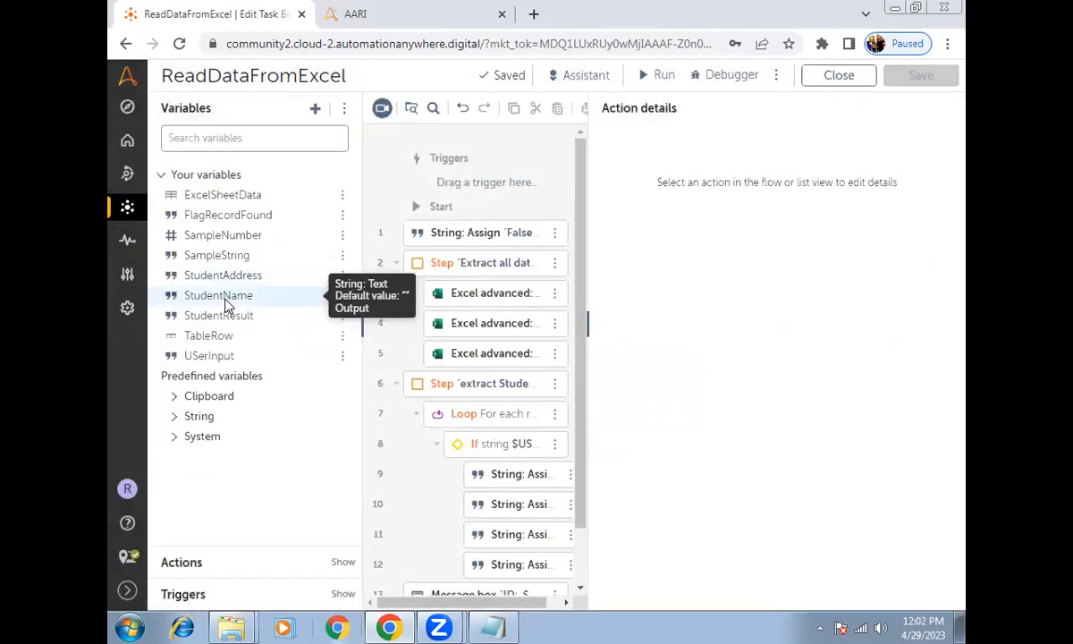
click(226, 302)
click(825, 212)
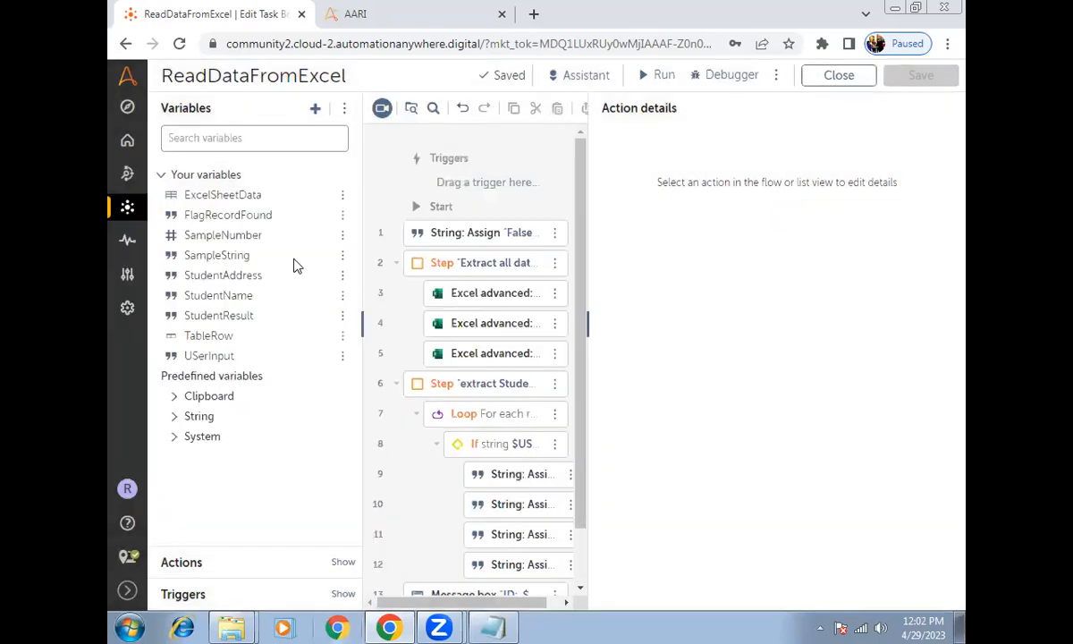
Set the StudentAddress and StudentResult variables to be used as output
click(241, 275)
click(228, 380)
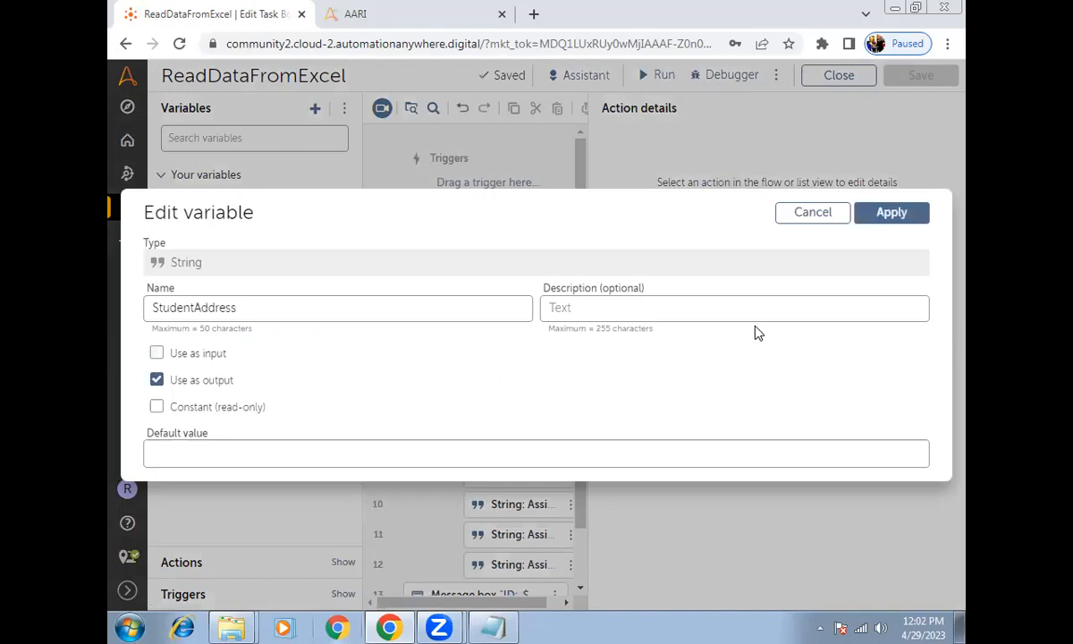
click(892, 212)
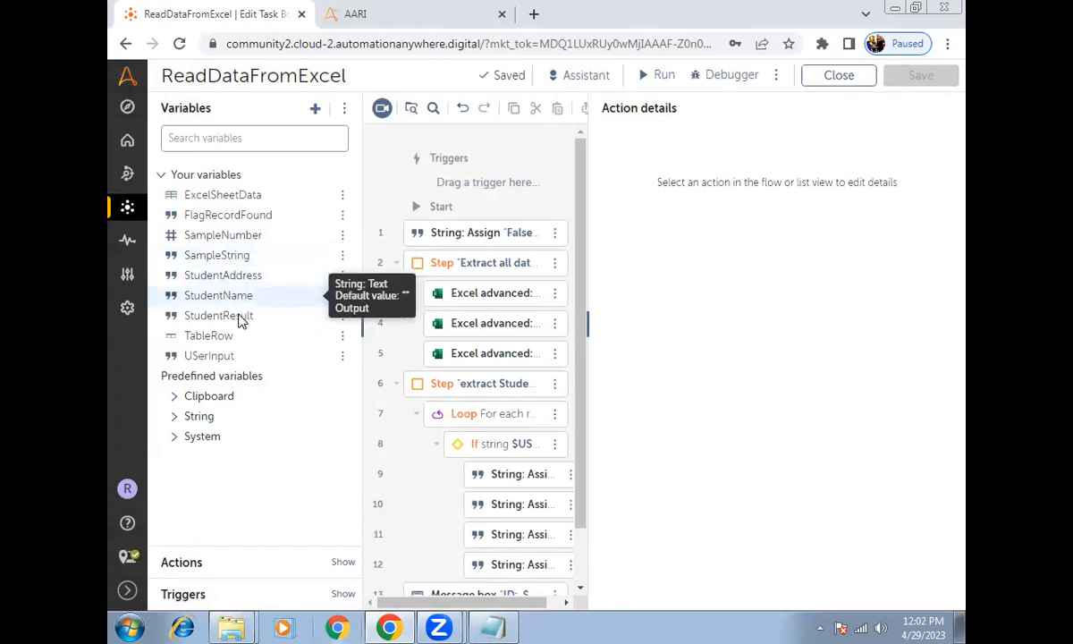
click(237, 316)
click(214, 380)
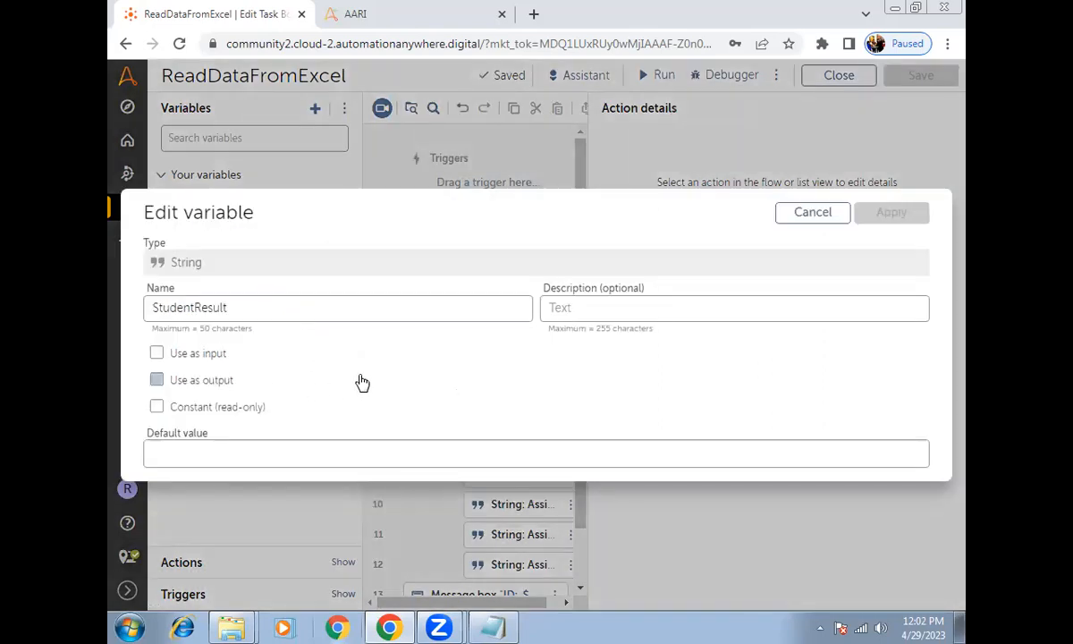
click(884, 214)
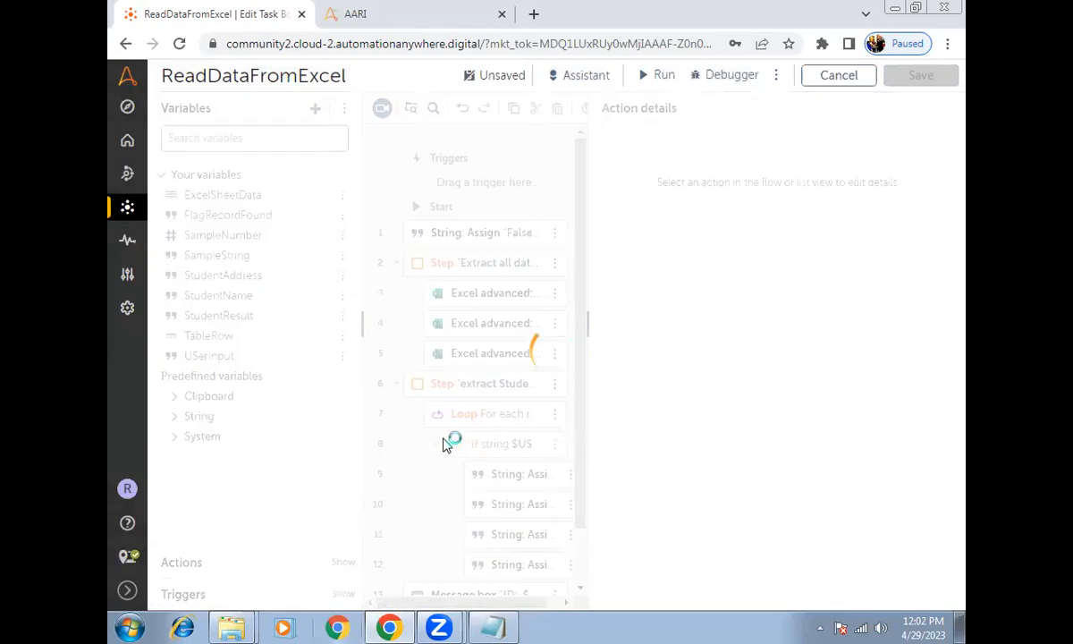
Review the If condition inside the loop and the string assignments that fill the student variables
click(511, 452)
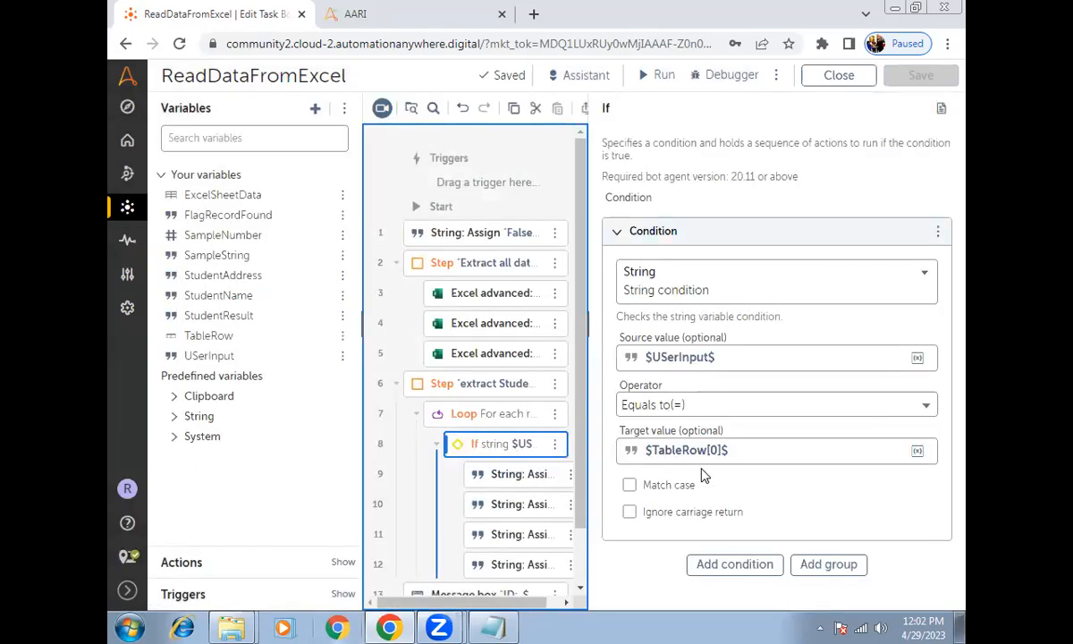
click(539, 481)
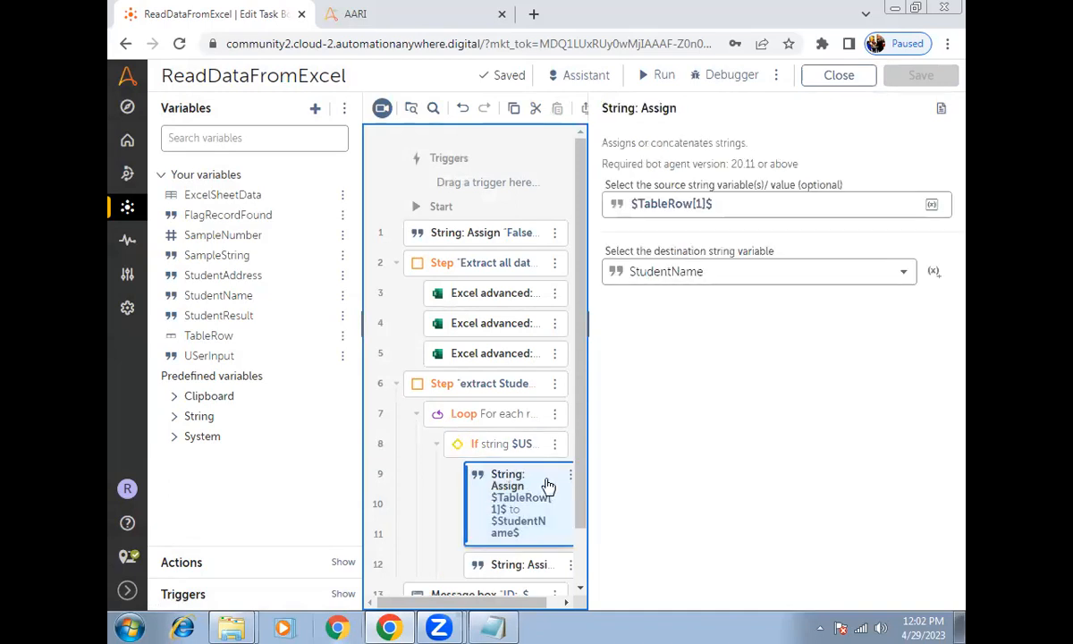
click(530, 559)
click(515, 543)
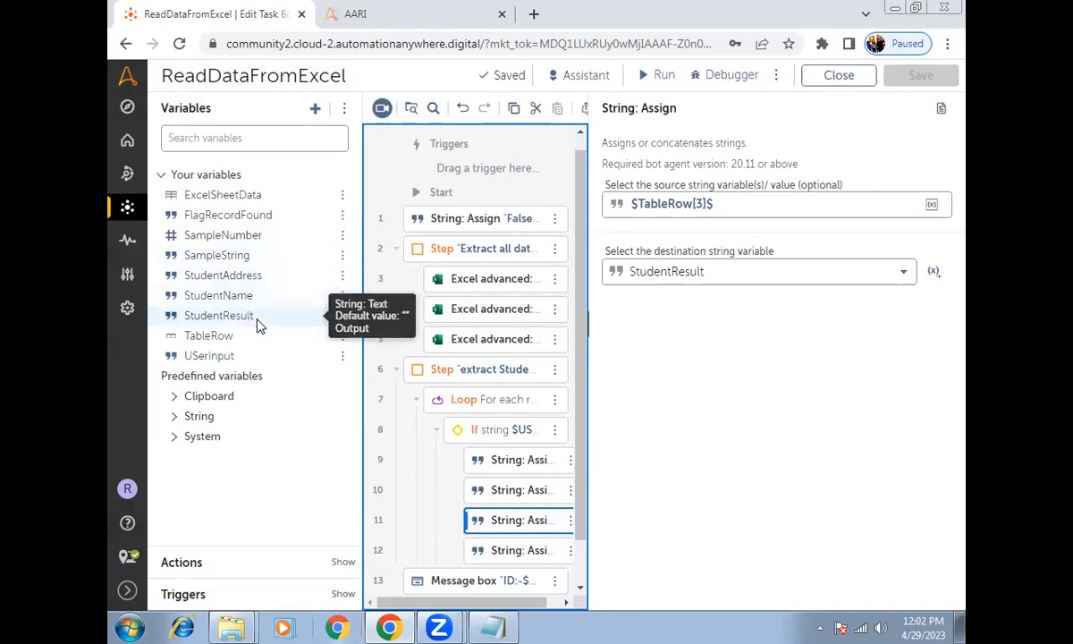
Close the ReadDataFromExcel bot and, in ProcessAARI, show the form data settings of the StudentResult human task
click(838, 78)
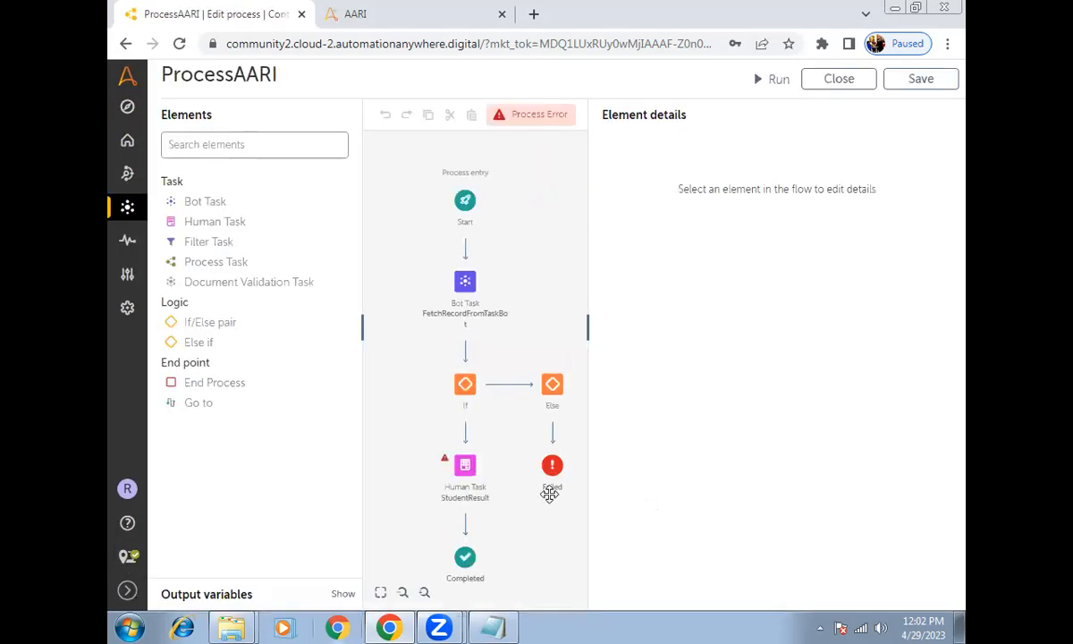
click(464, 472)
scroll(832, 474, down, 3)
scroll(836, 474, down, 2)
click(918, 386)
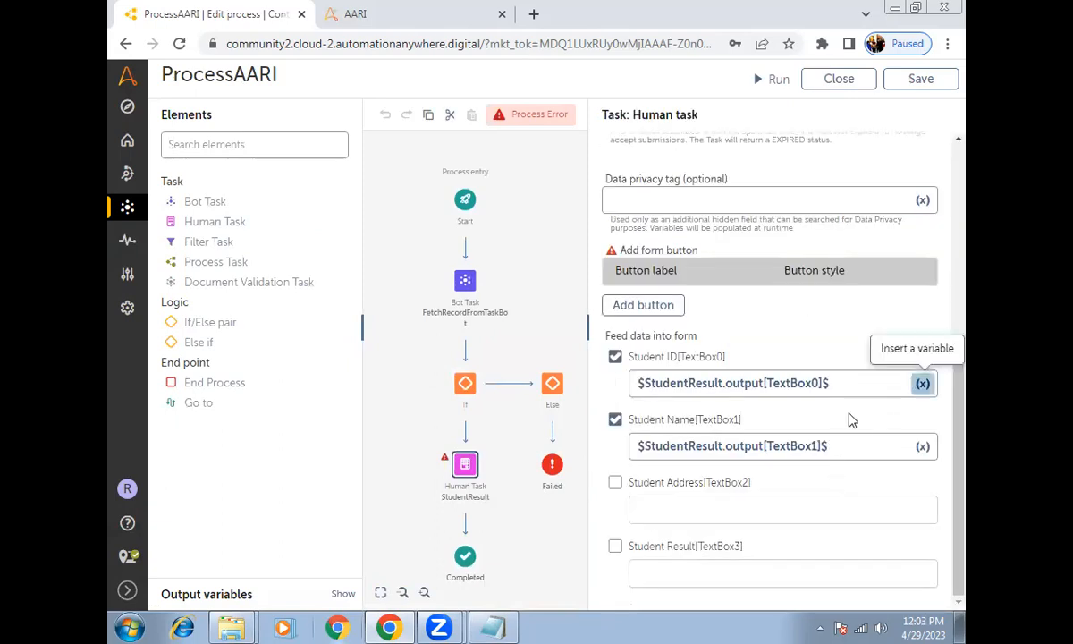
click(519, 344)
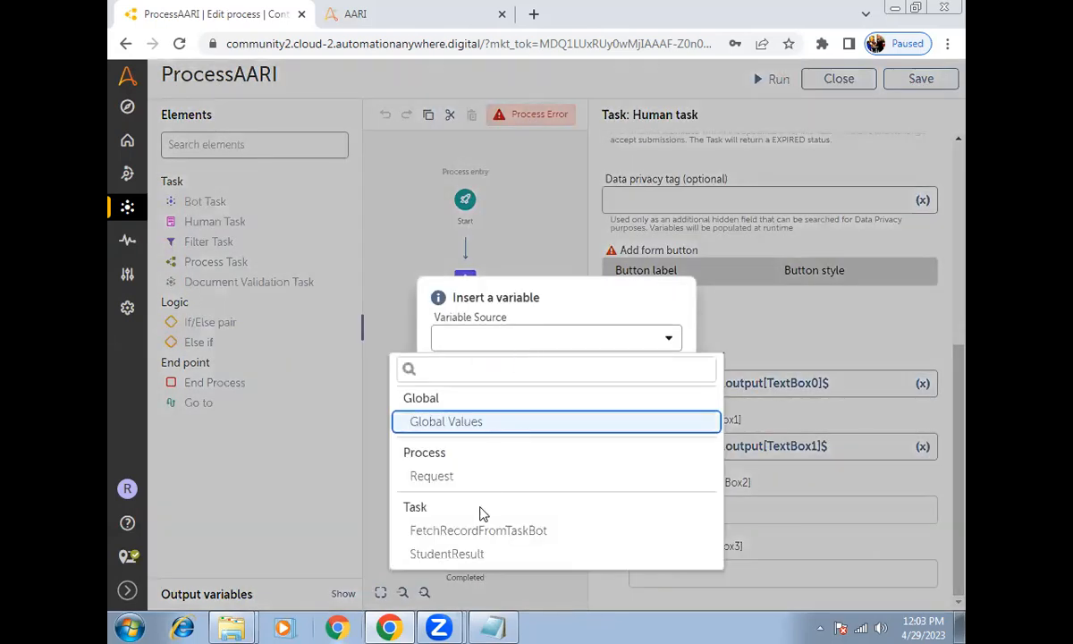
click(472, 532)
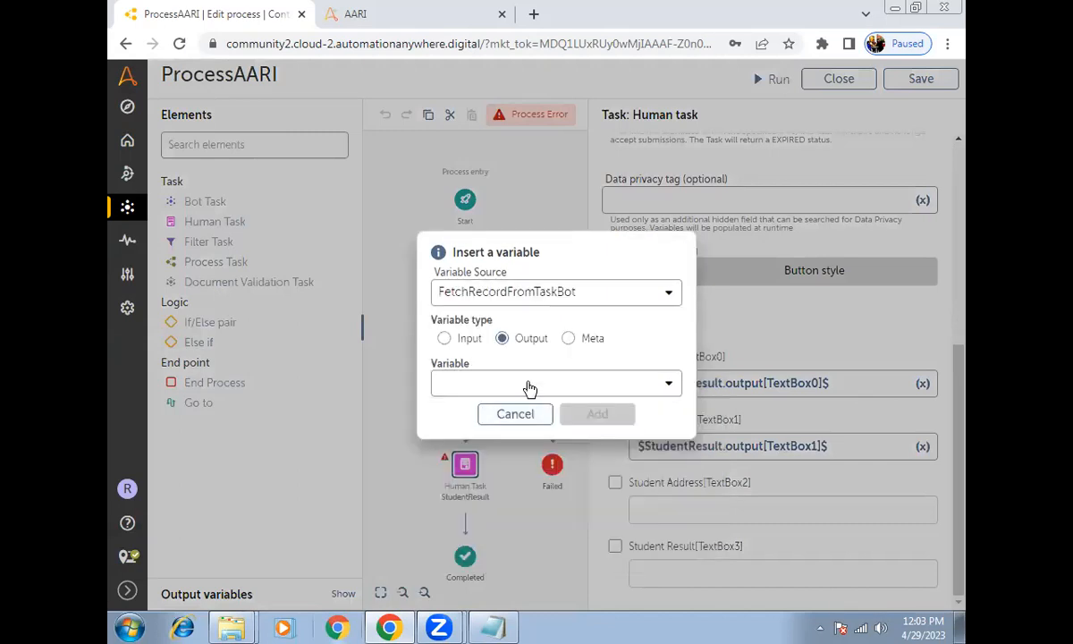
click(529, 386)
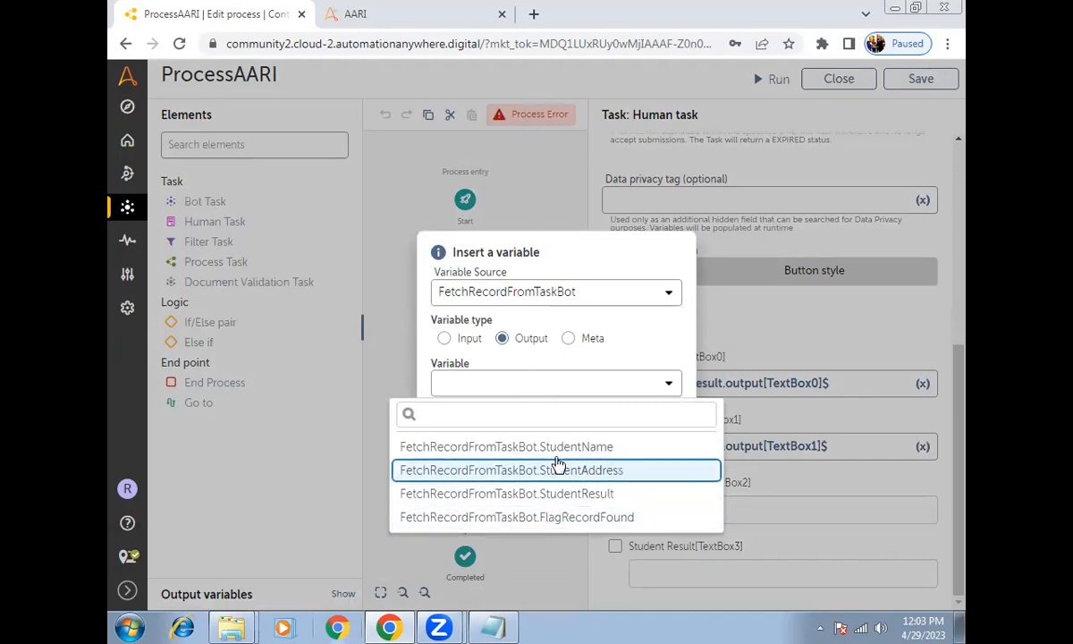
click(563, 449)
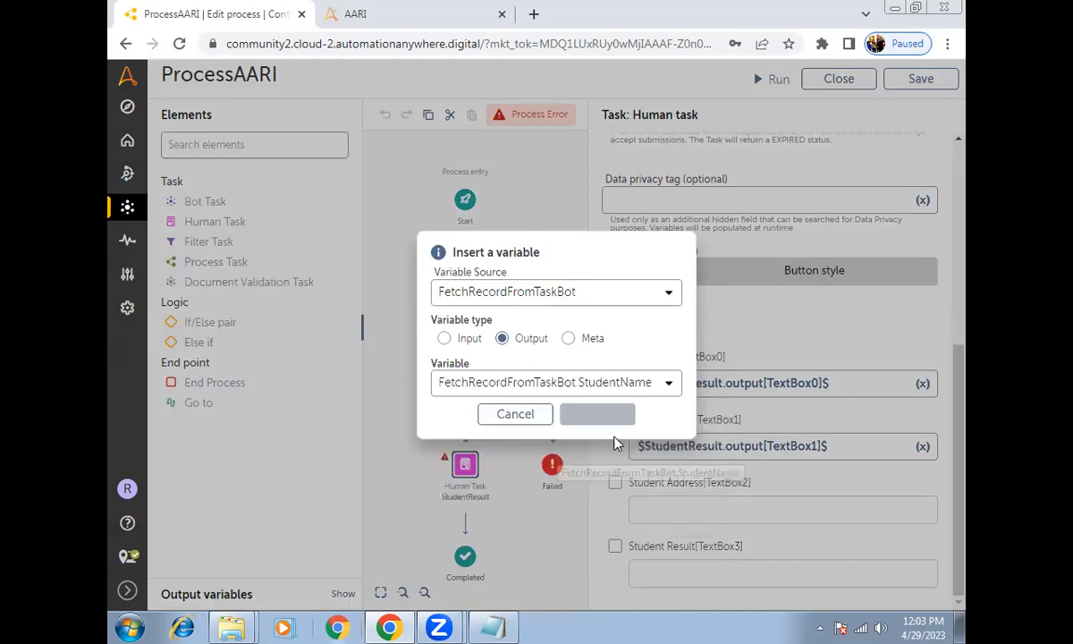
click(604, 422)
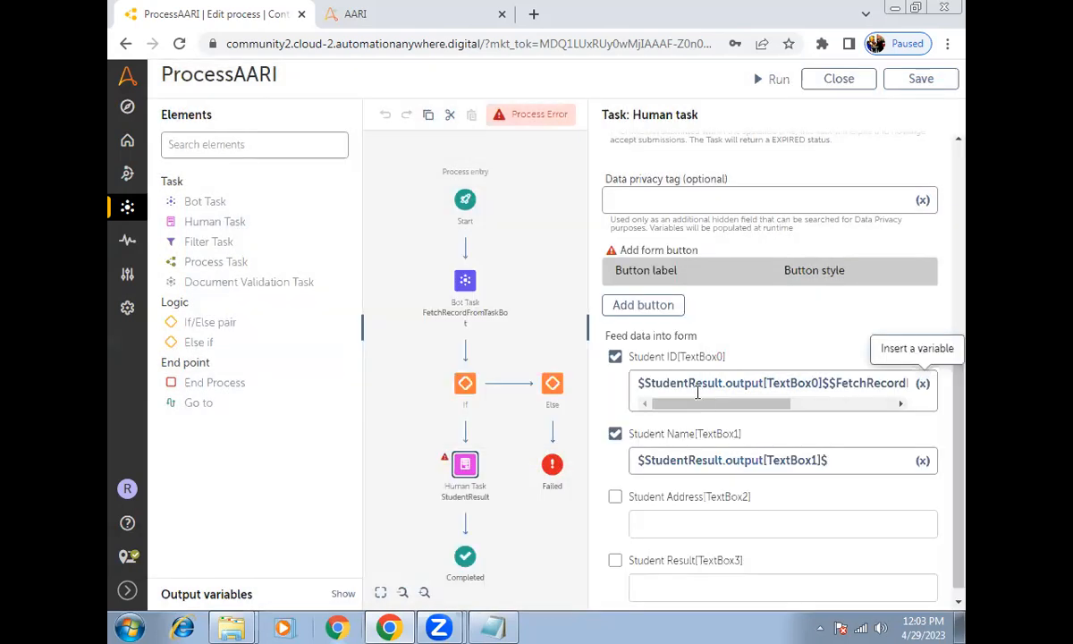
Replace the Student ID field's content with the USerInput input variable of FetchRecordFromTaskBot
click(891, 382)
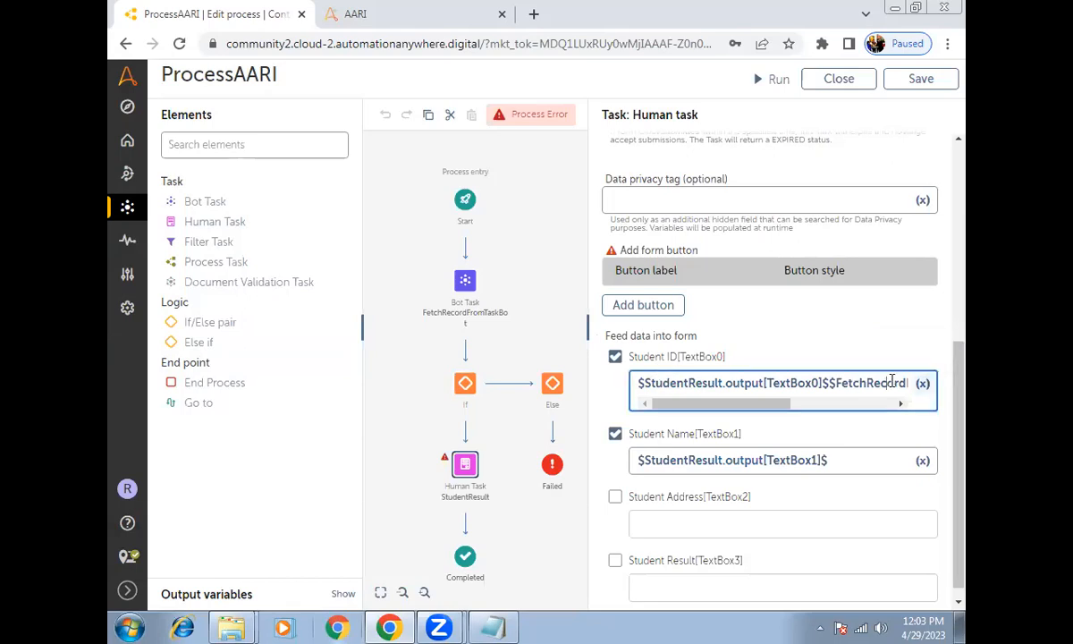
key(ctrl+a)
key(BackSpace)
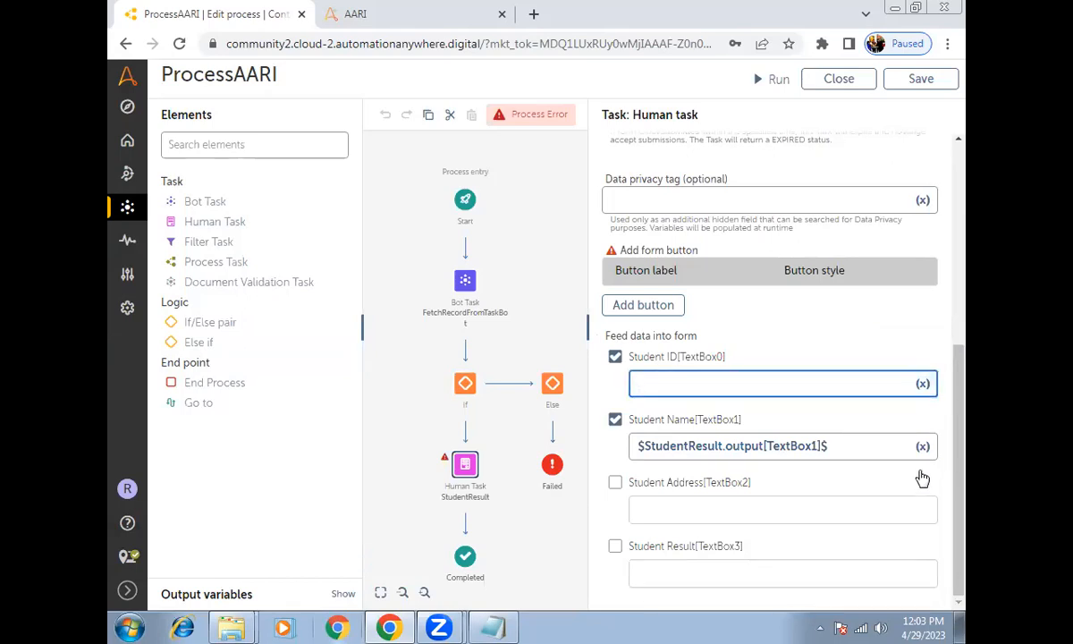
click(922, 383)
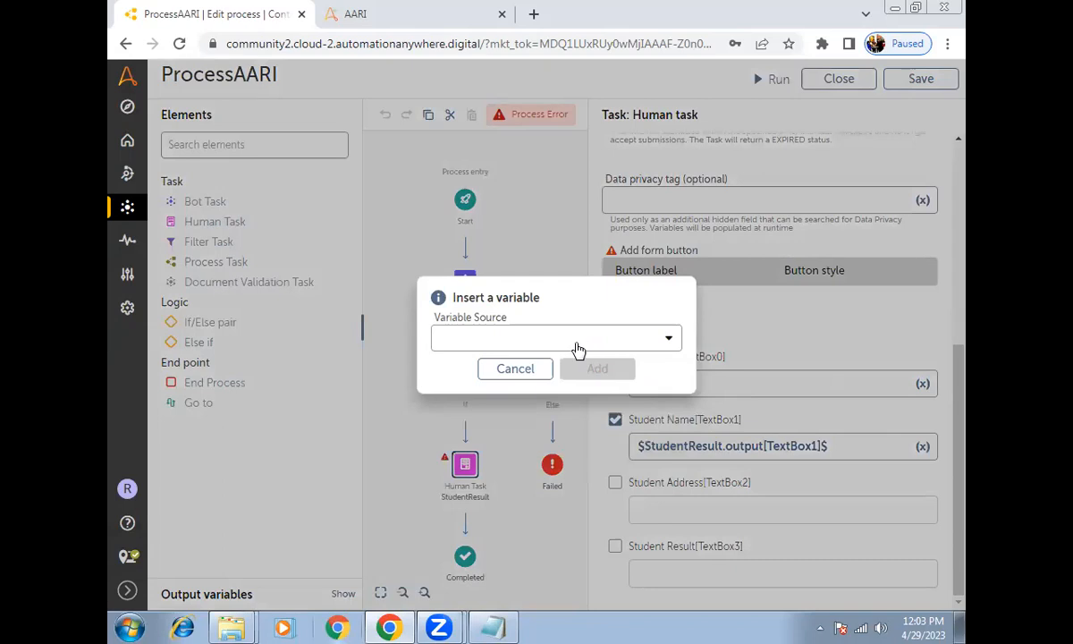
click(577, 343)
click(462, 530)
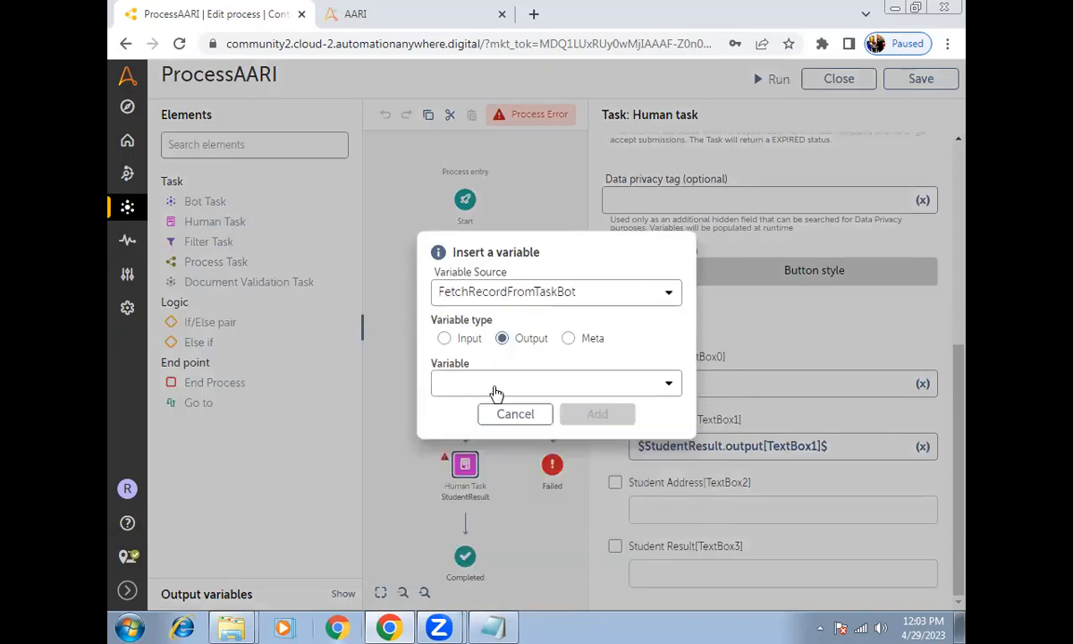
click(474, 383)
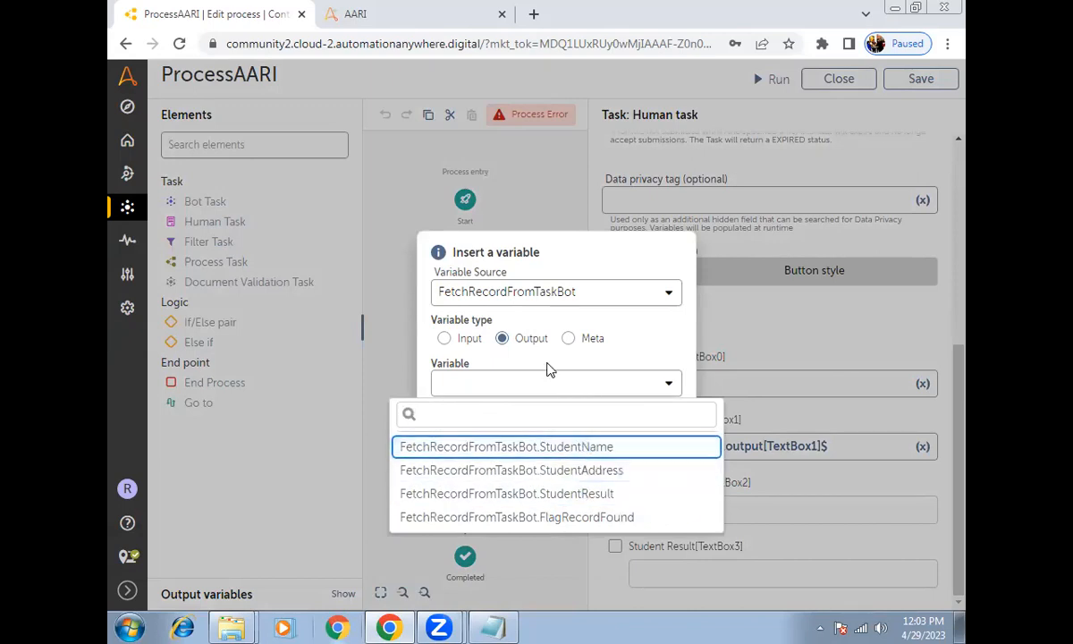
click(534, 345)
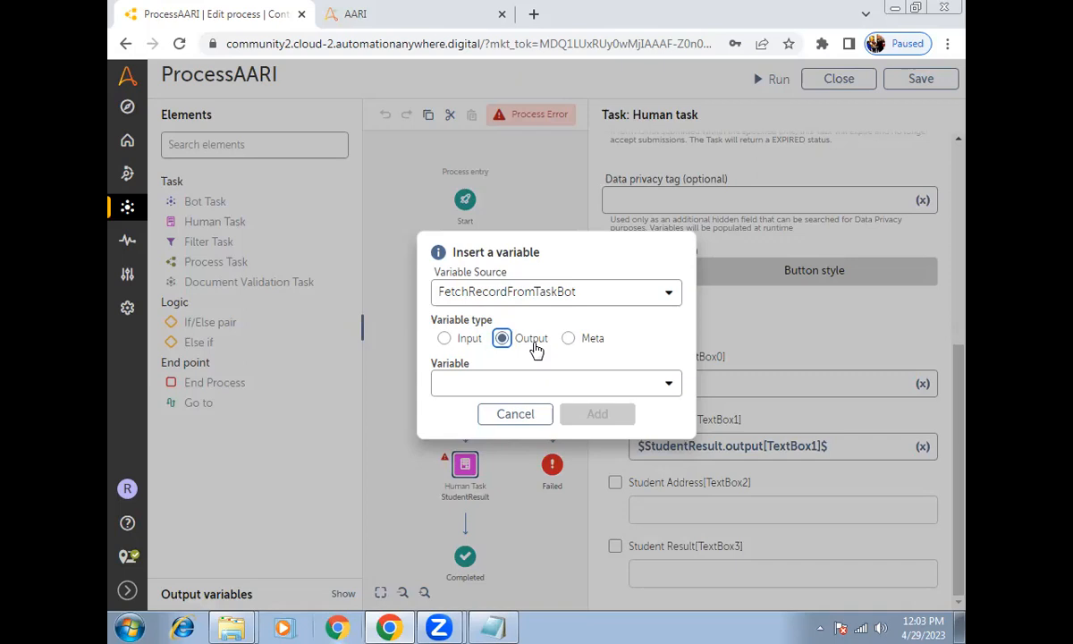
click(458, 341)
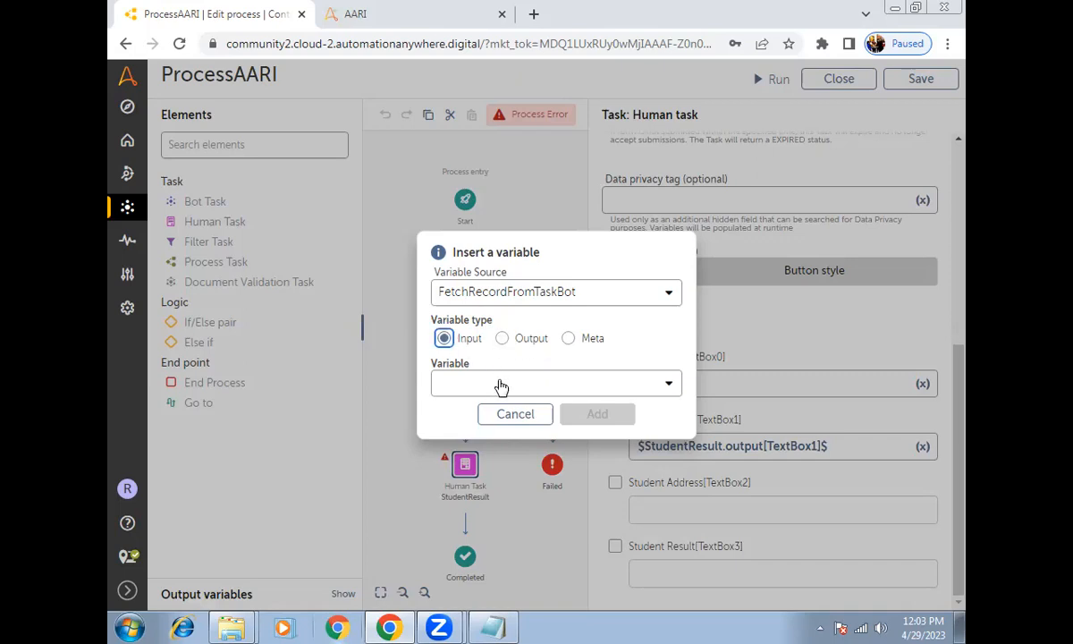
click(501, 384)
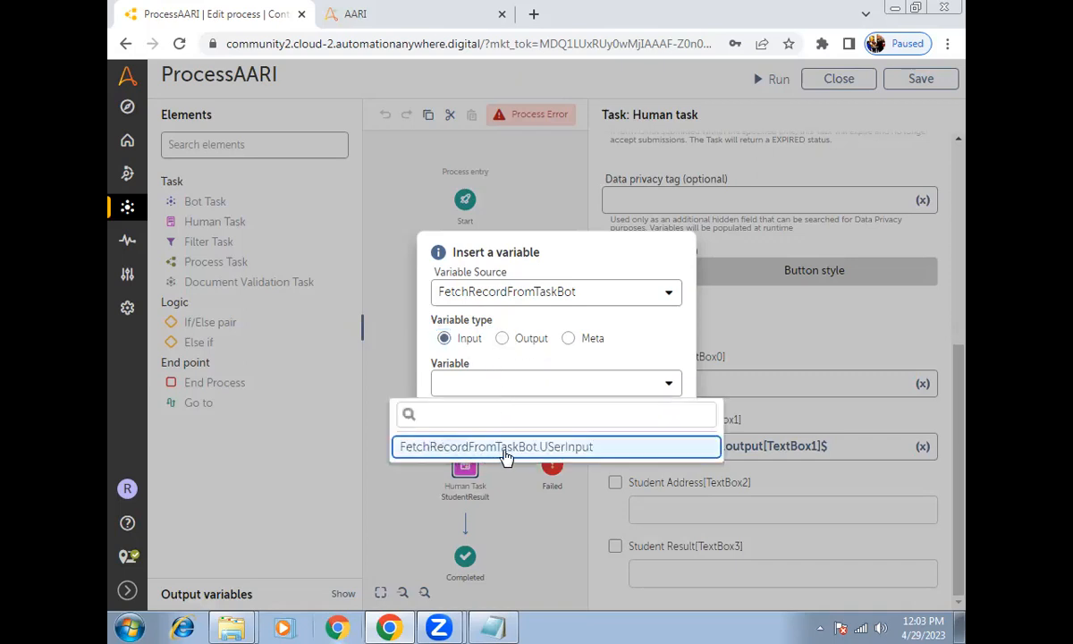
click(514, 447)
click(604, 414)
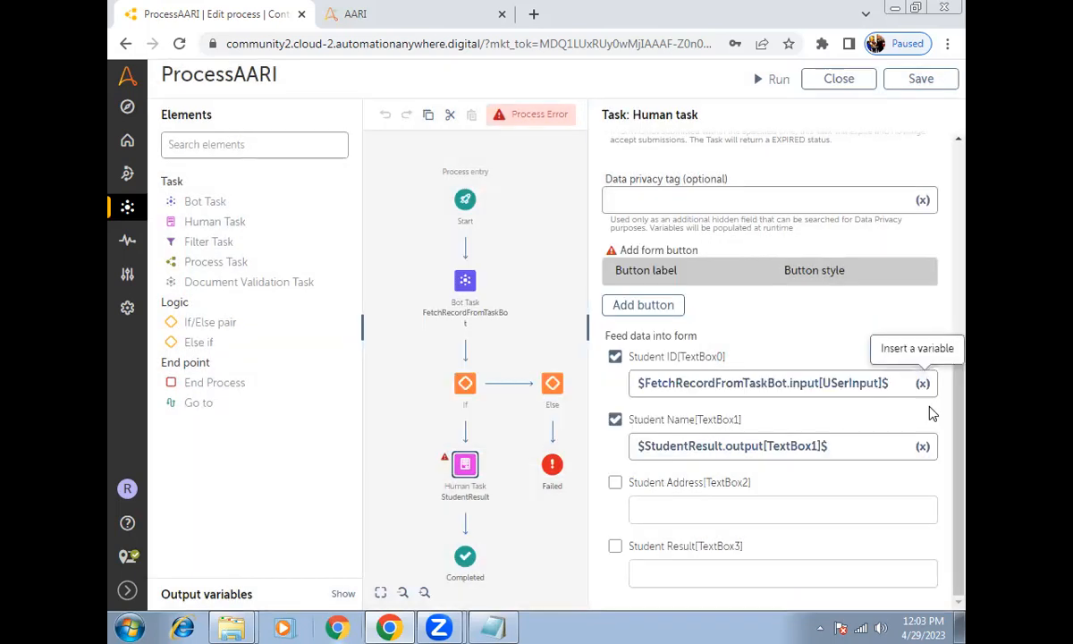
Replace the Student Name field's content with the StudentName output variable of FetchRecordFromTaskBot
click(921, 446)
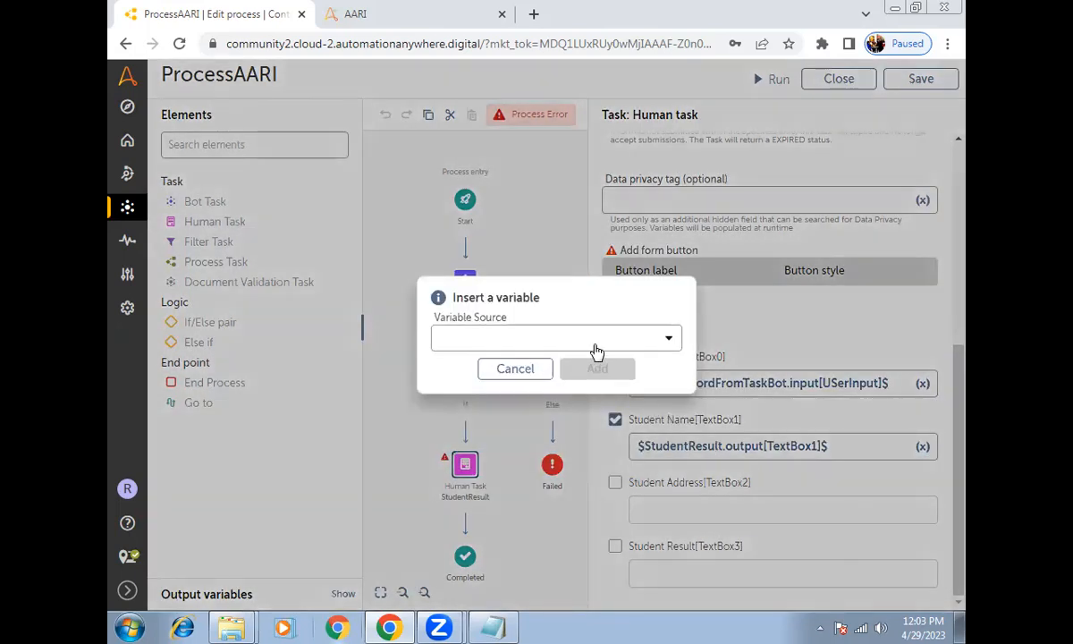
click(596, 345)
click(443, 532)
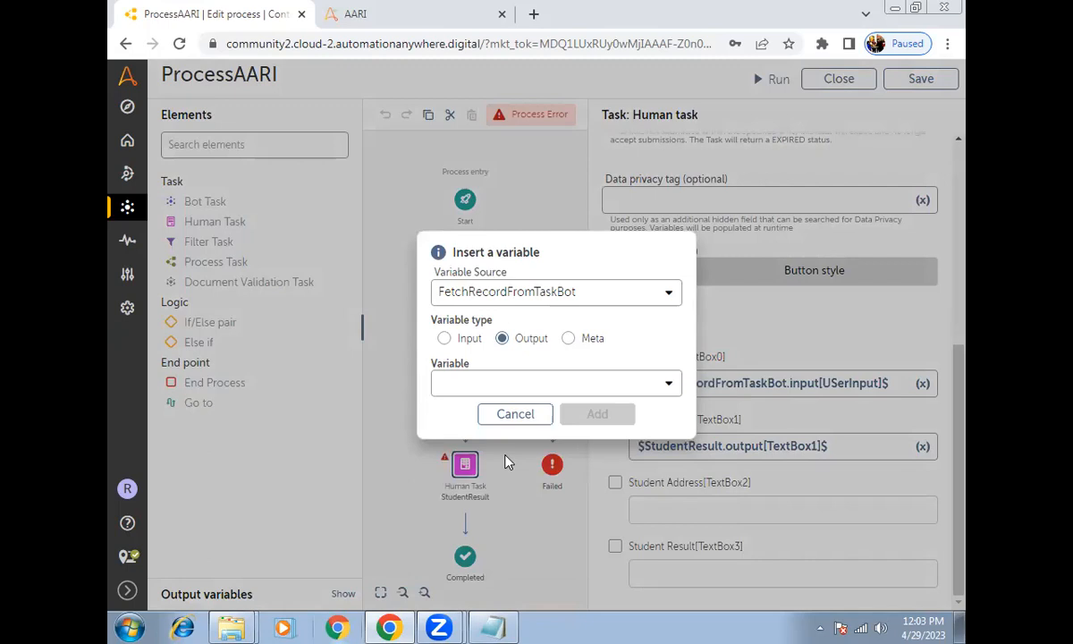
click(515, 383)
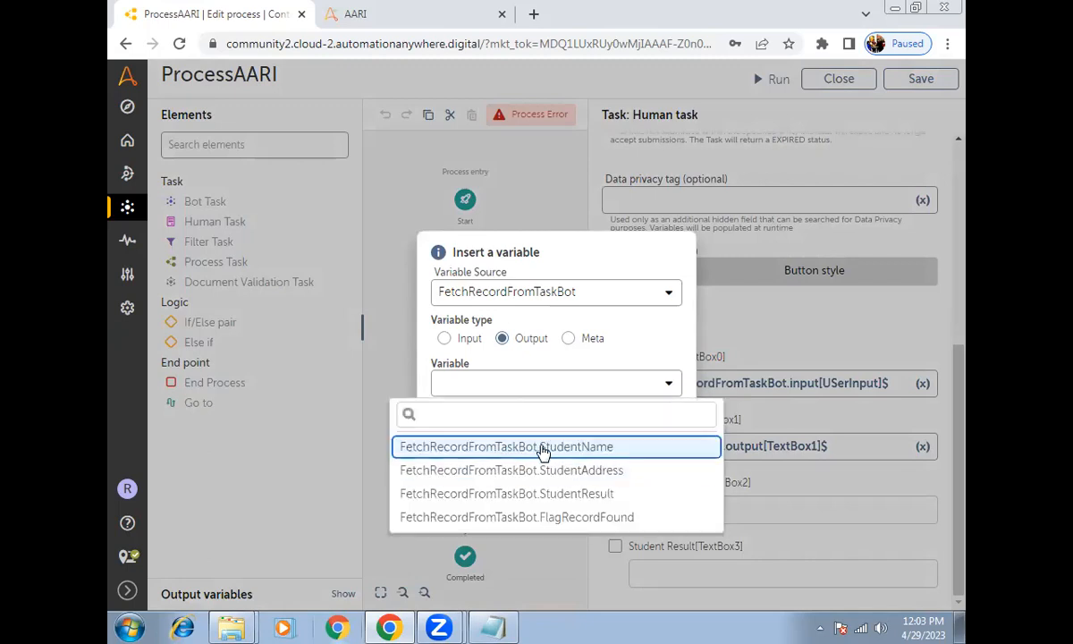
click(543, 452)
click(596, 415)
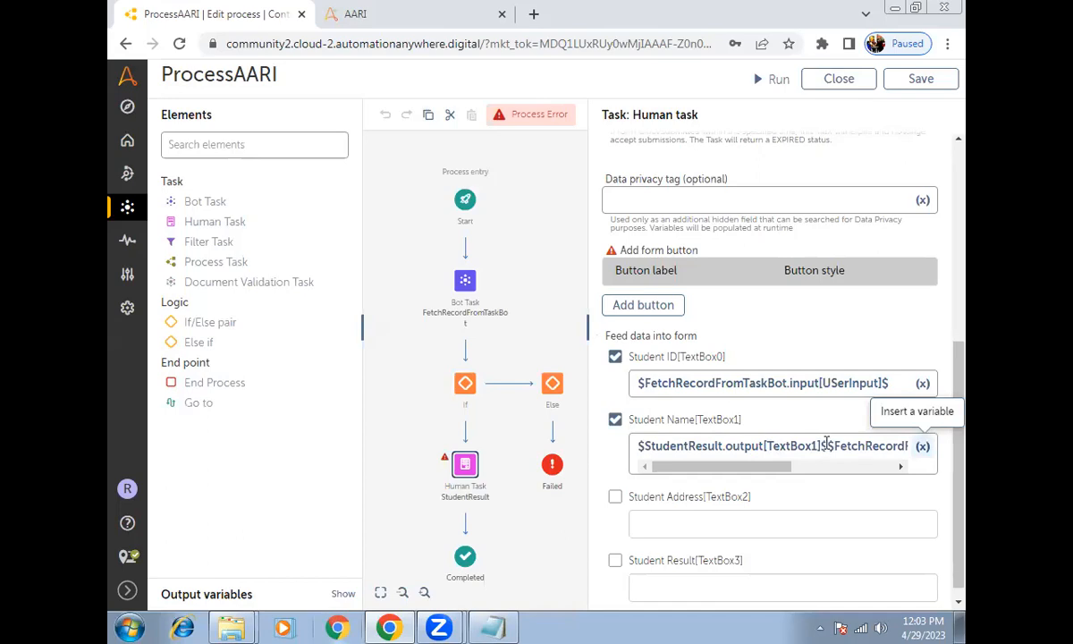
drag(827, 445, 491, 460)
key(BackSpace)
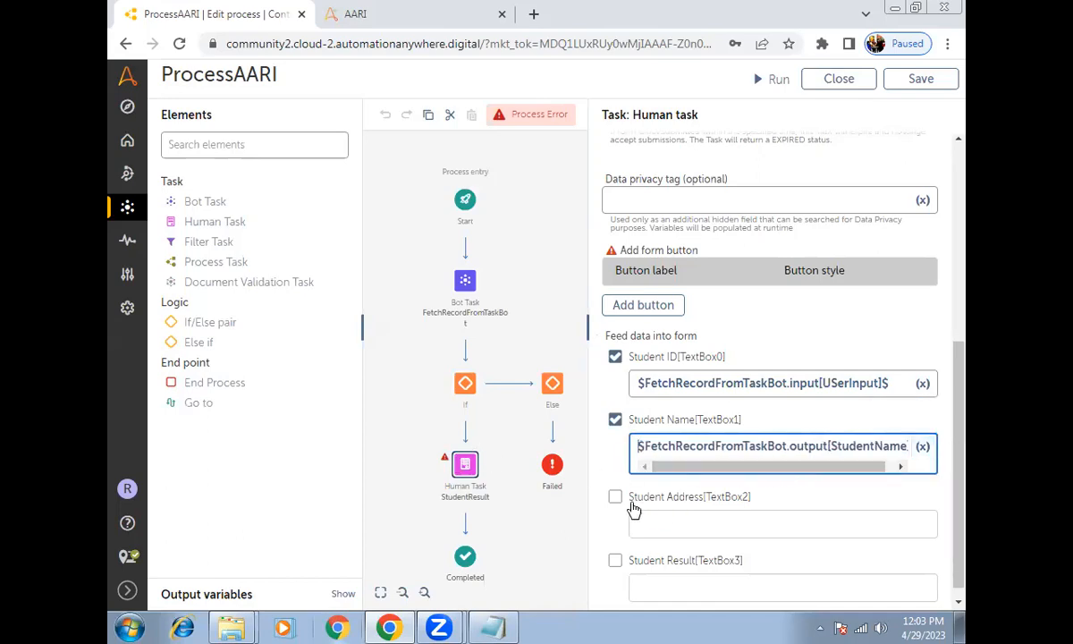
Enable feeding the Student Address field and fill it with the StudentAddress output variable of FetchRecordFromTaskBot
click(615, 496)
click(697, 522)
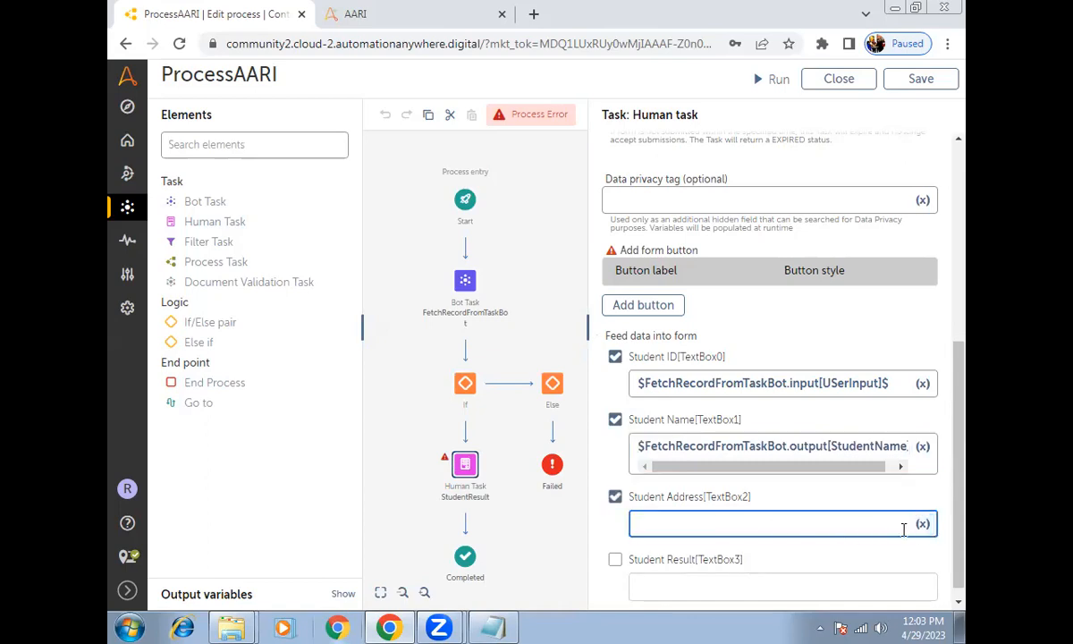
click(922, 523)
click(582, 347)
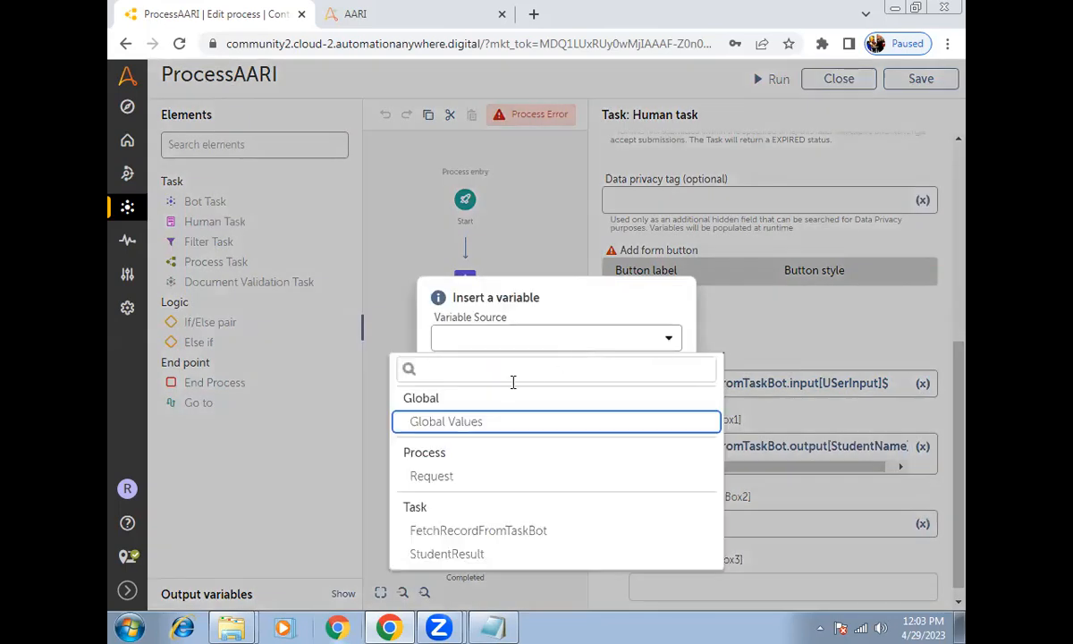
click(472, 526)
click(501, 383)
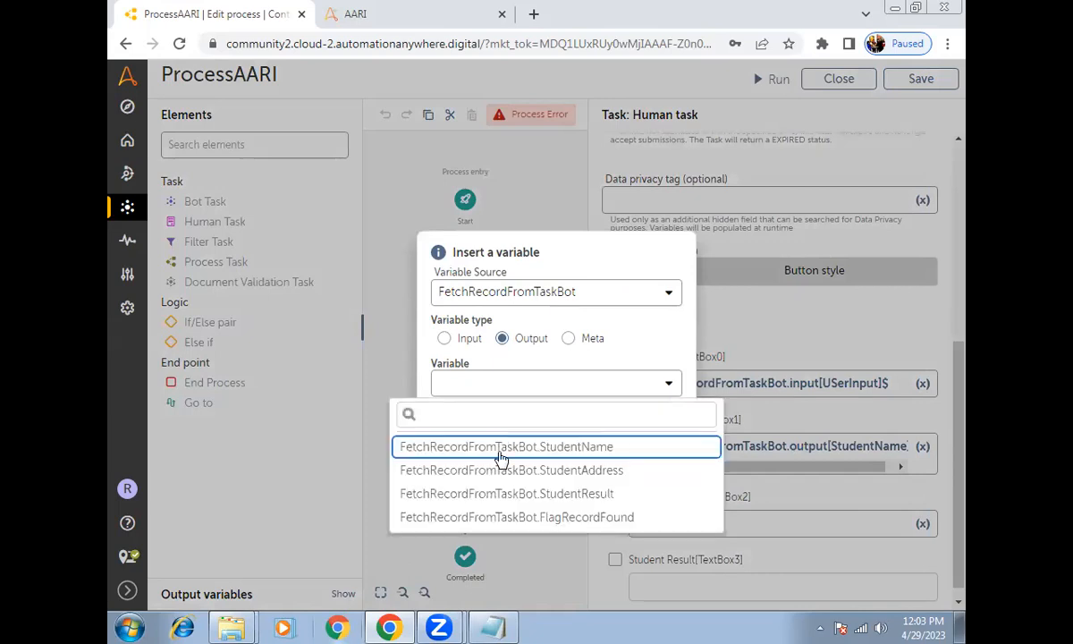
click(551, 470)
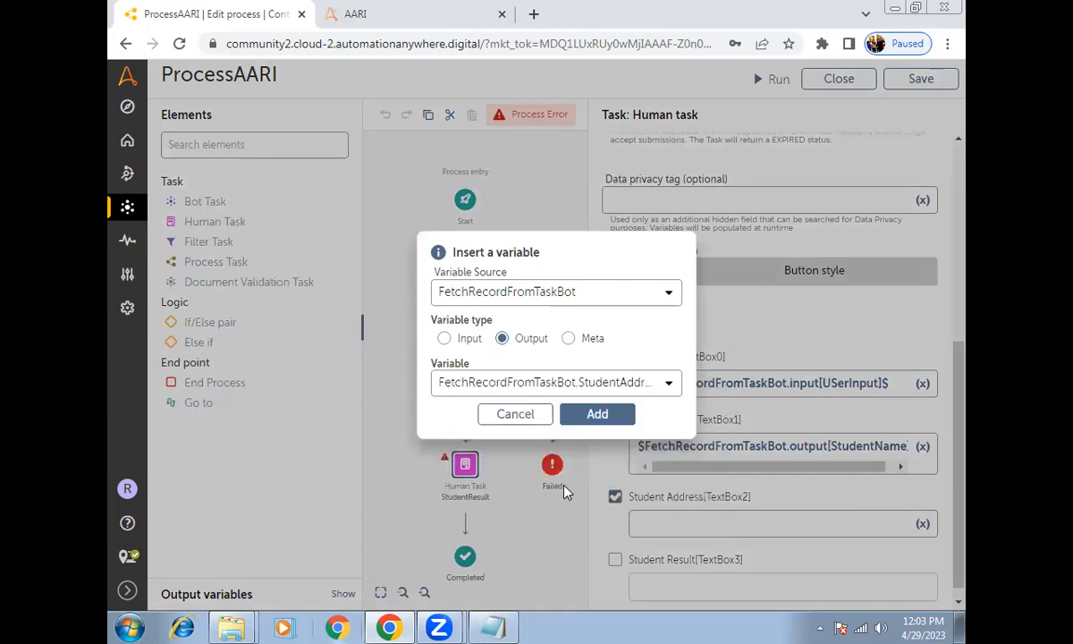
click(583, 409)
Enable feeding the Student Result field and fill it with the StudentResult output variable of FetchRecordFromTaskBot
click(615, 574)
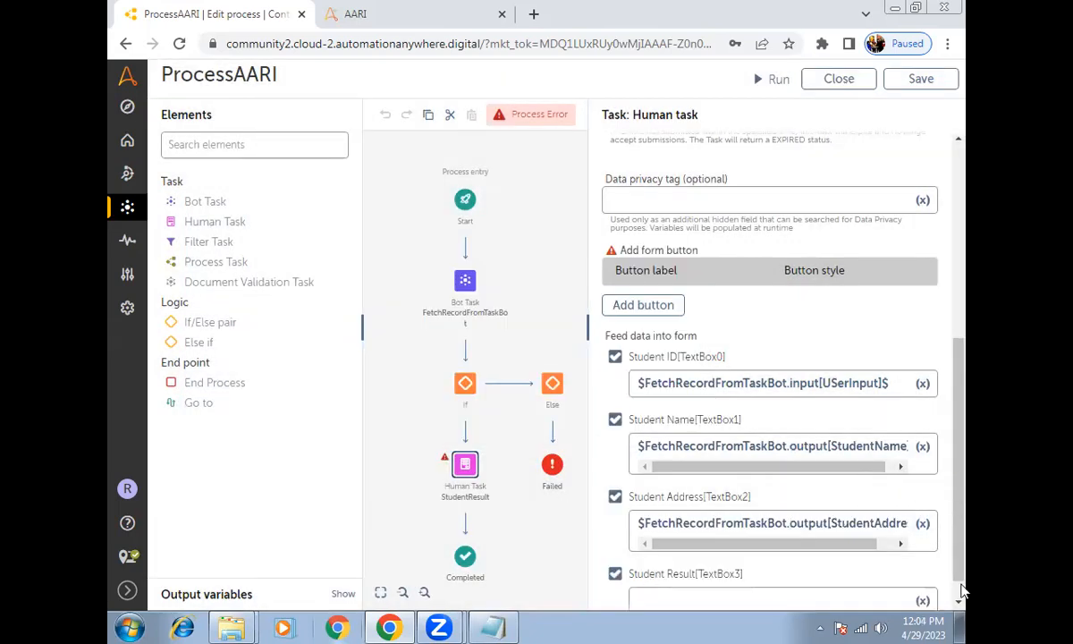
scroll(961, 590, down, 1)
click(921, 574)
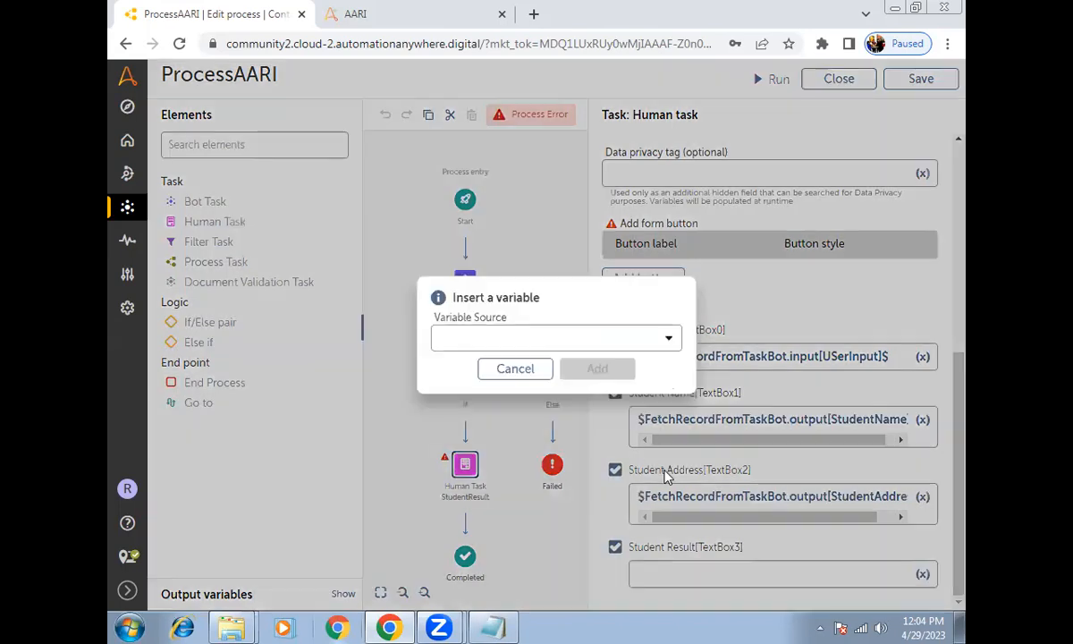
click(582, 340)
click(503, 532)
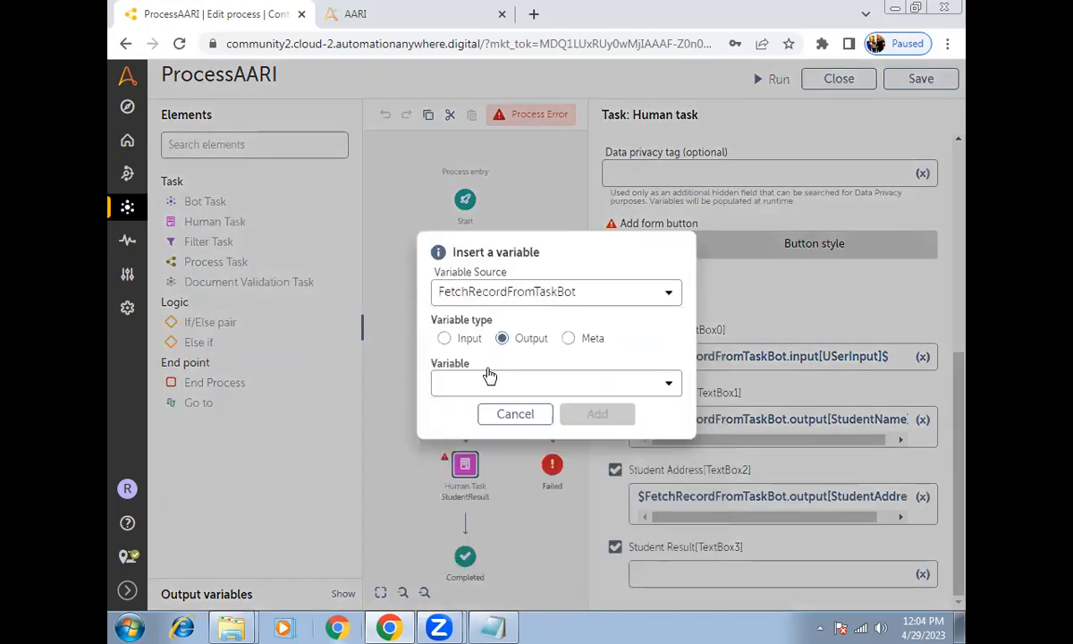
click(490, 379)
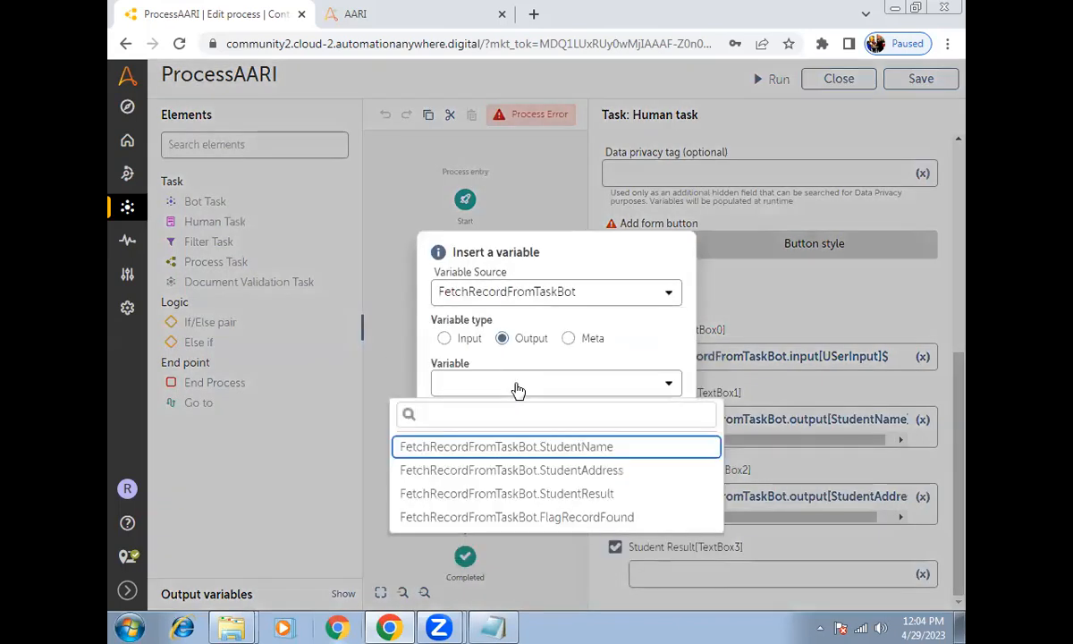
click(531, 494)
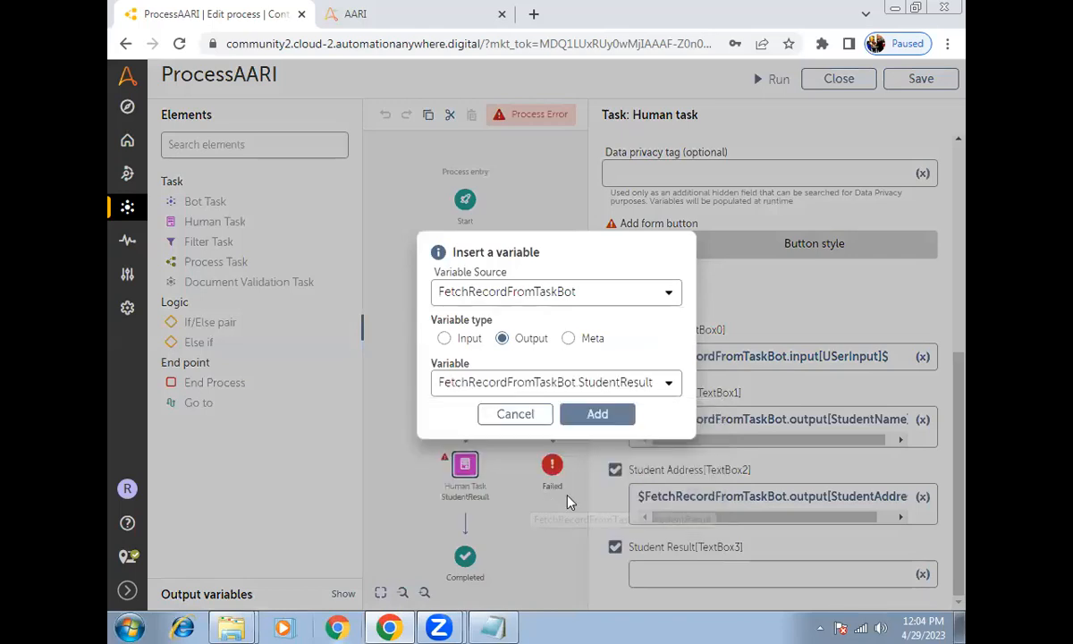
click(599, 415)
Review the StudentResult task's form mappings, especially the Student ID source, along with the Start element's initial form settings
scroll(751, 519, up, 5)
scroll(763, 463, down, 5)
click(729, 344)
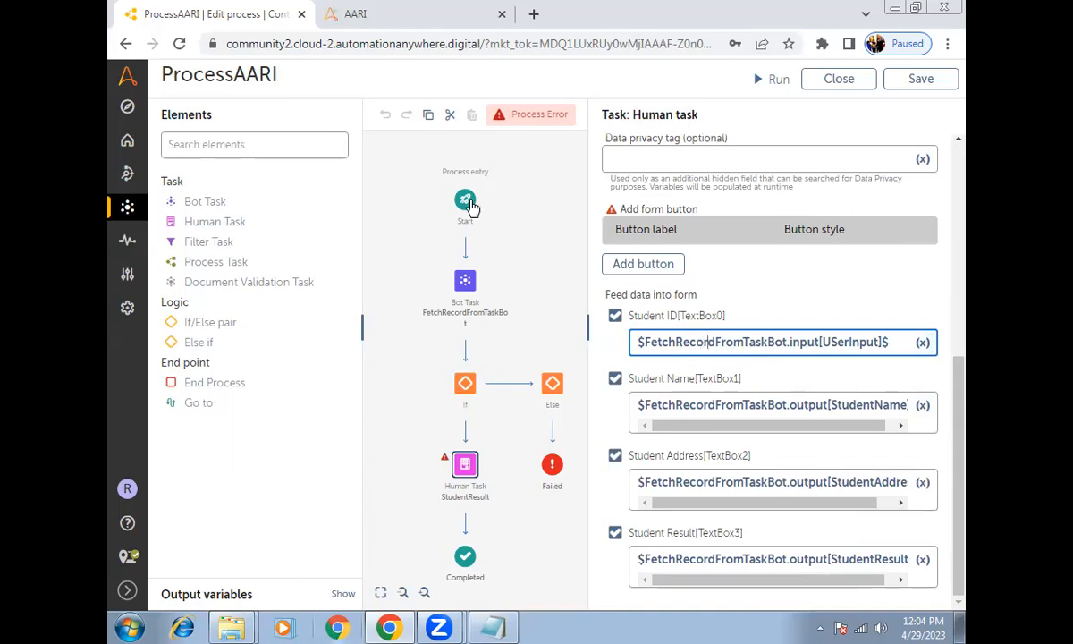
click(468, 204)
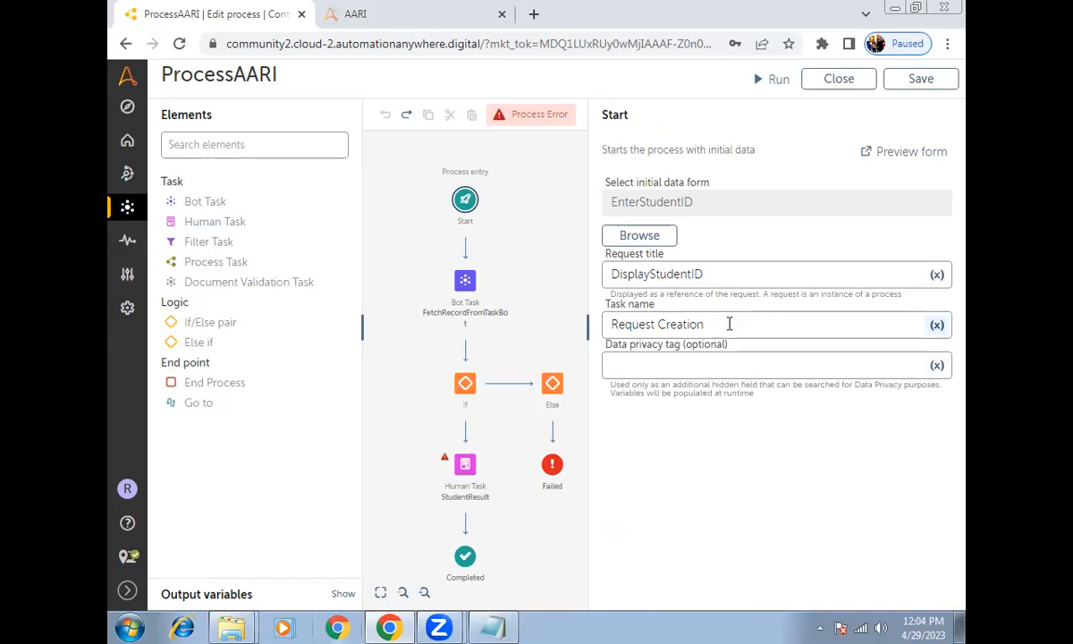
click(463, 490)
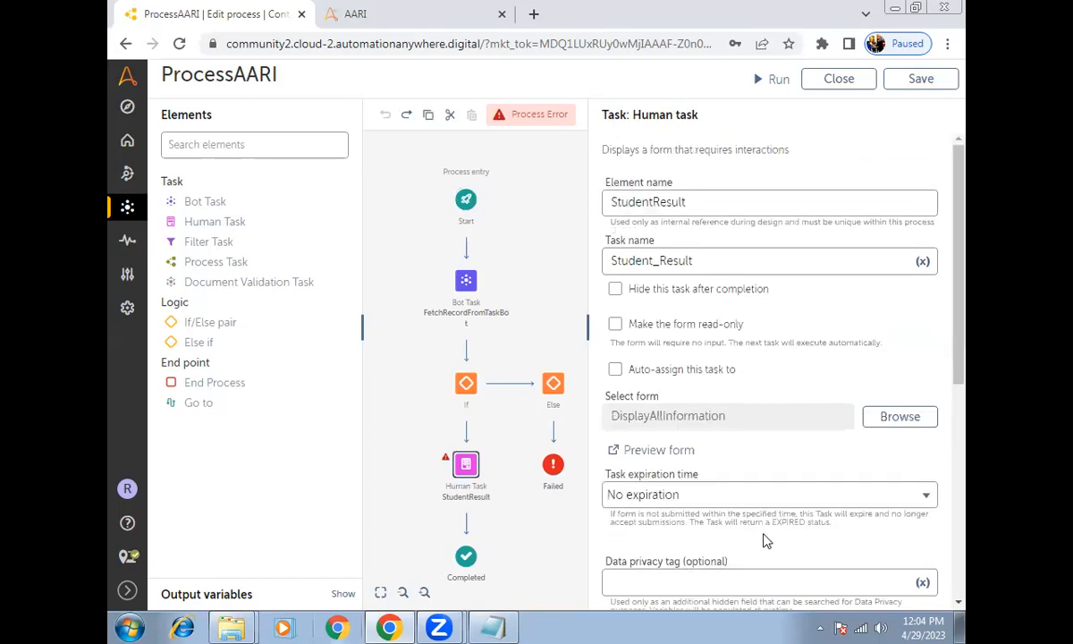
scroll(764, 540, down, 5)
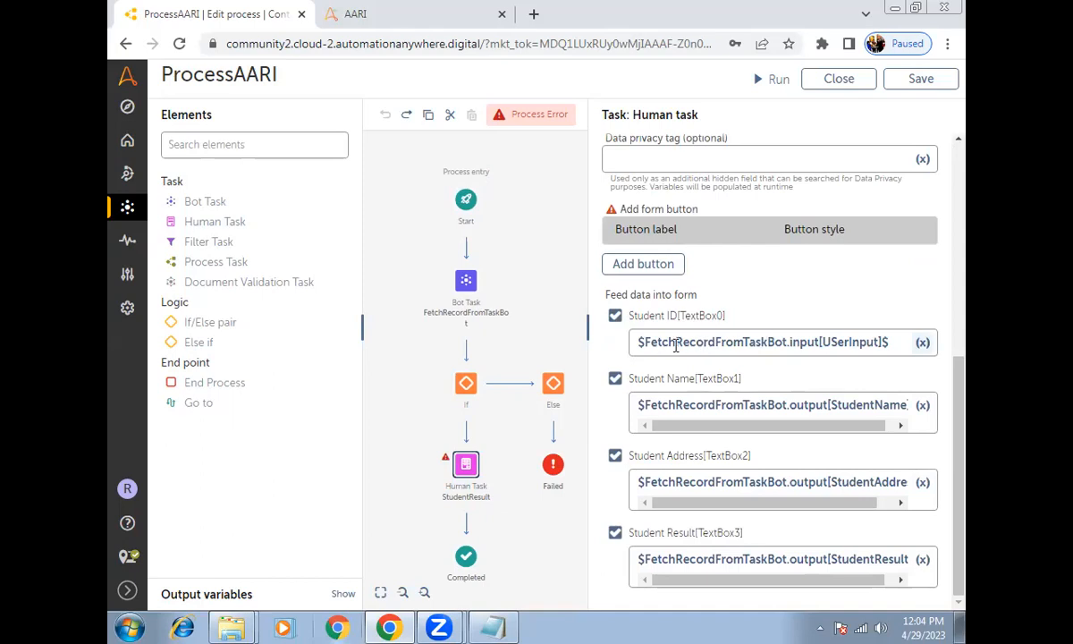
click(789, 353)
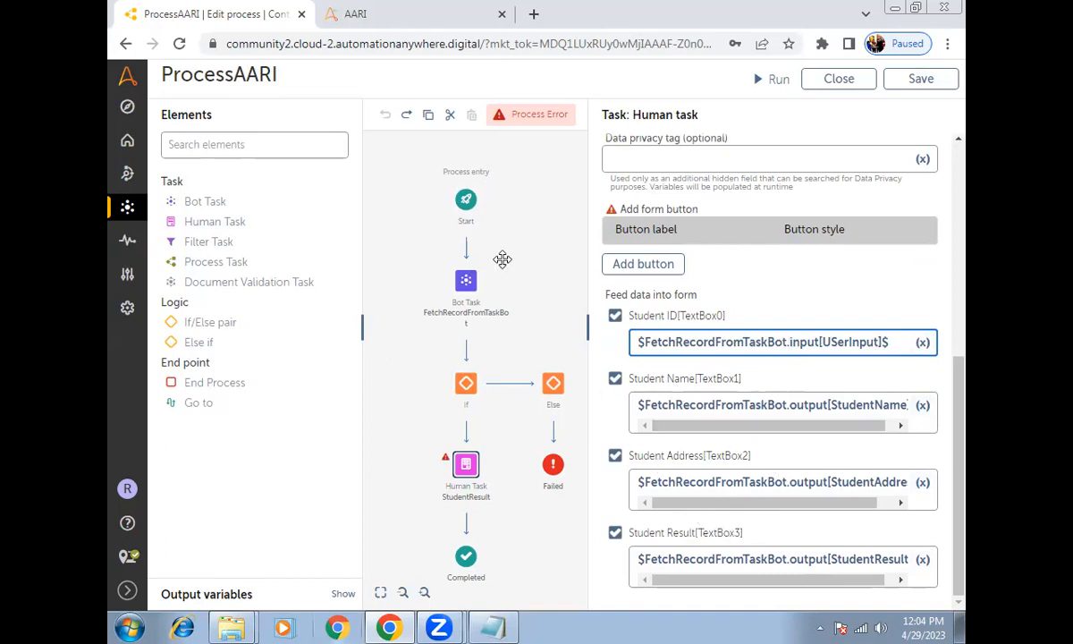
Add a form button labelled Submit with the Primary style to the StudentResult human task and save the process
scroll(765, 379, up, 4)
scroll(688, 412, down, 4)
click(641, 266)
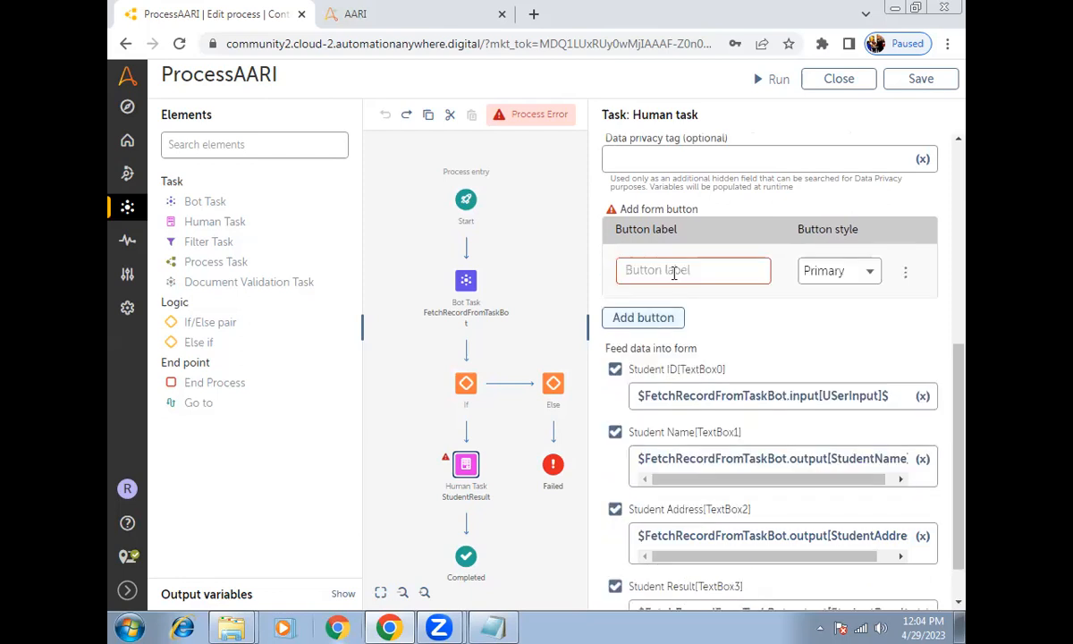
click(675, 274)
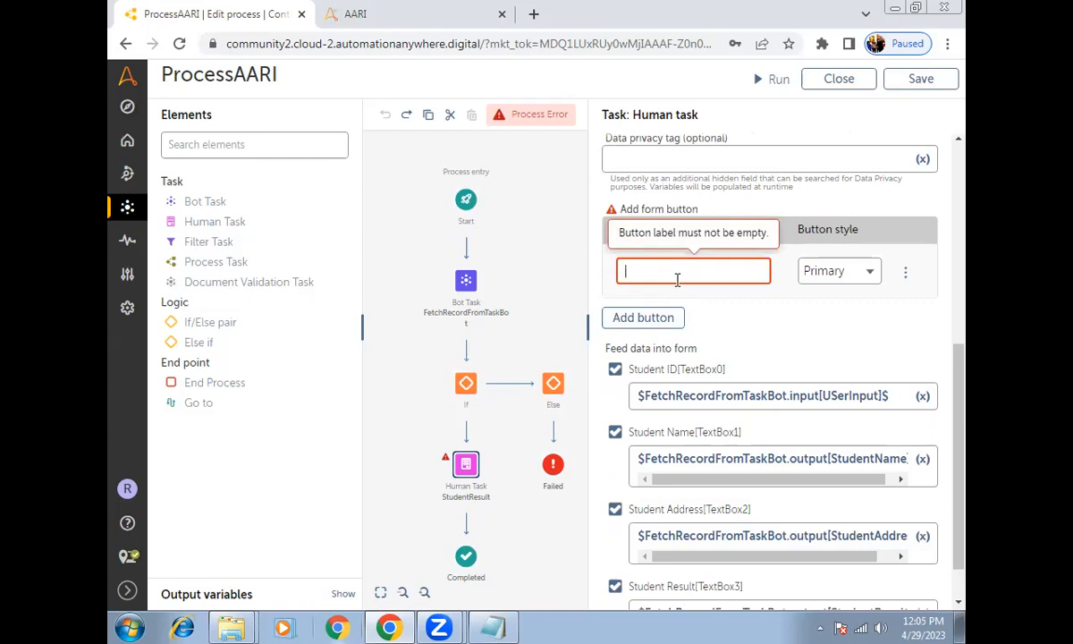
text(Submit)
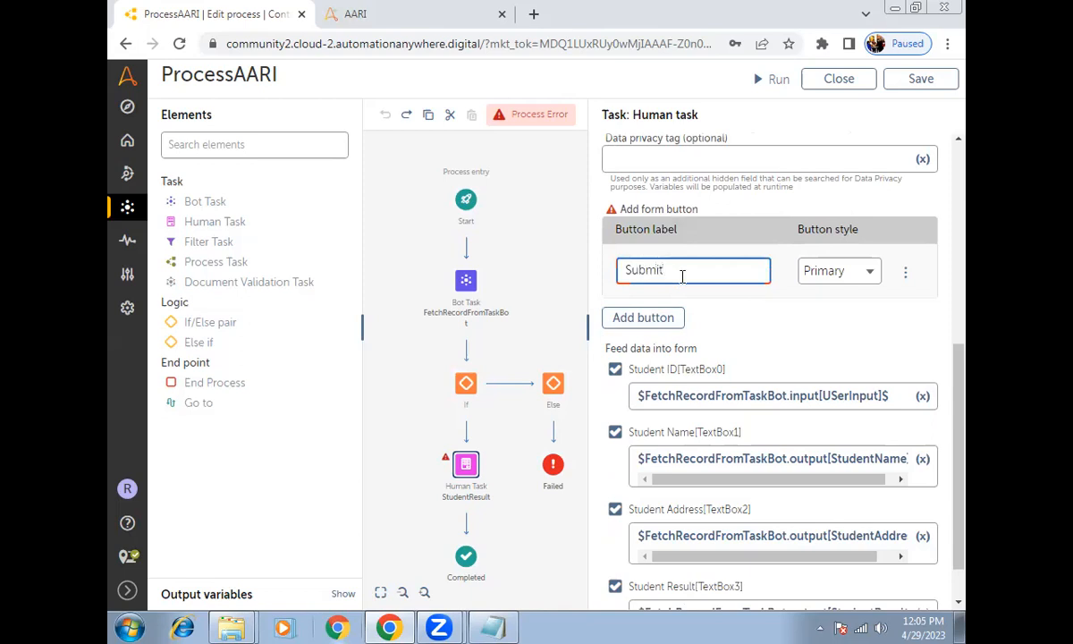
click(828, 271)
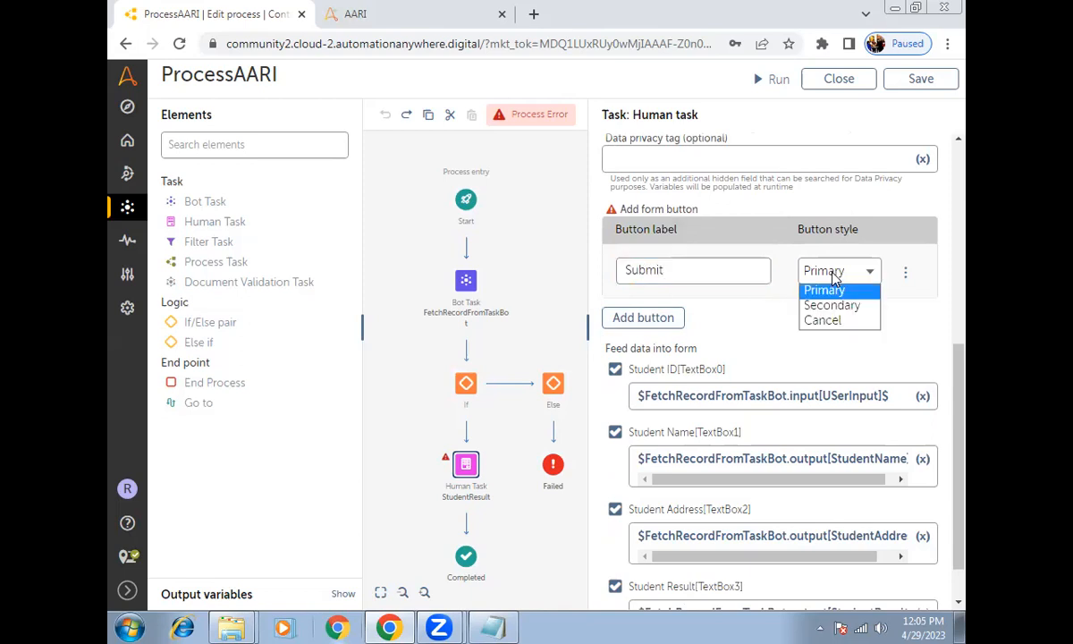
click(831, 274)
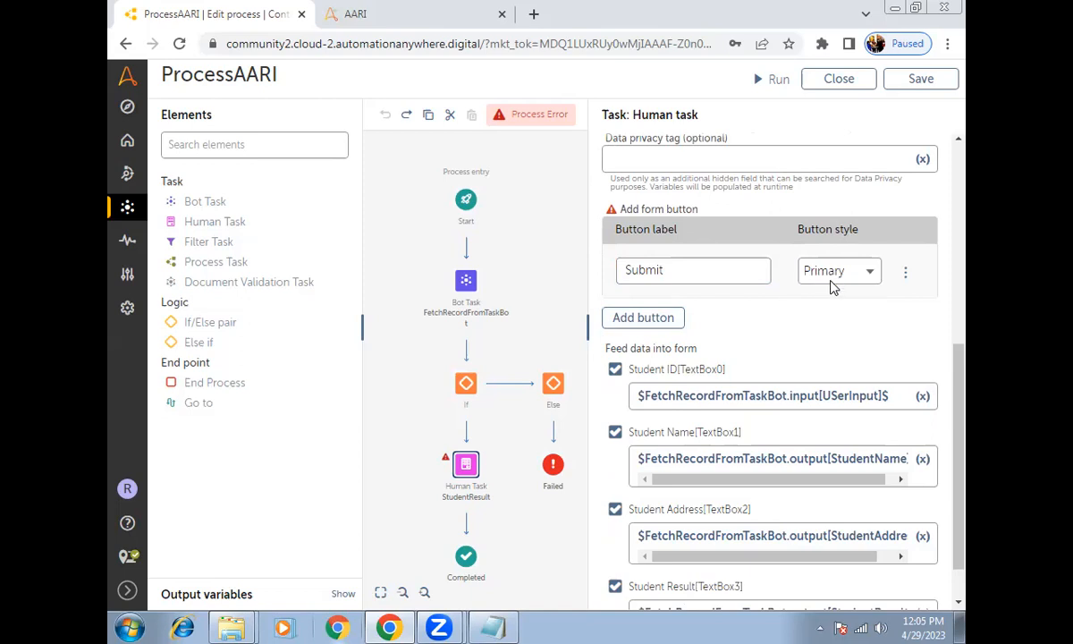
click(466, 383)
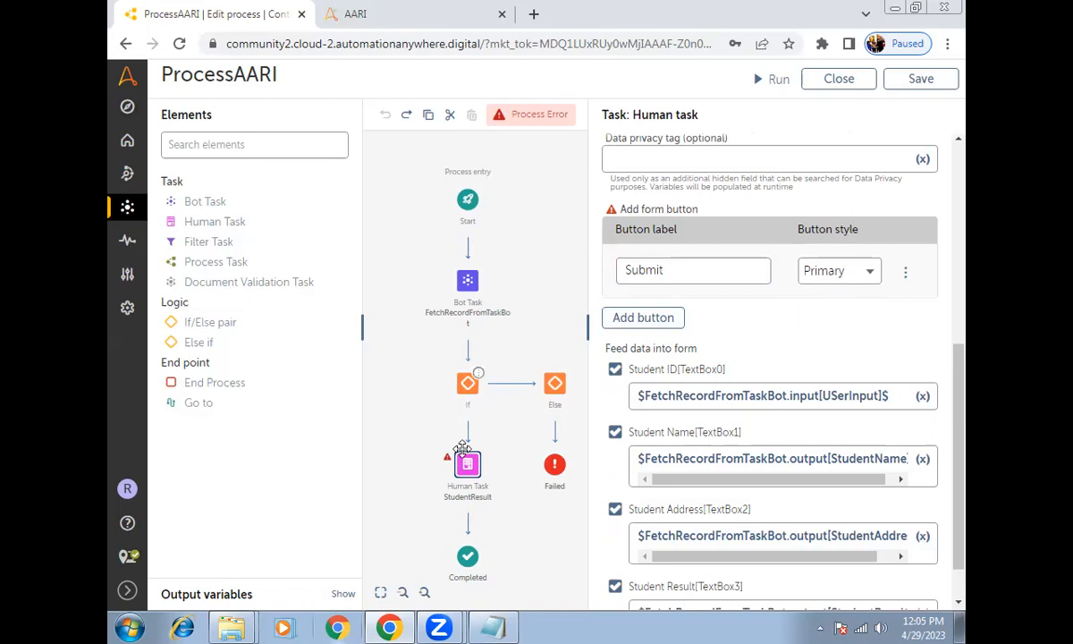
click(471, 451)
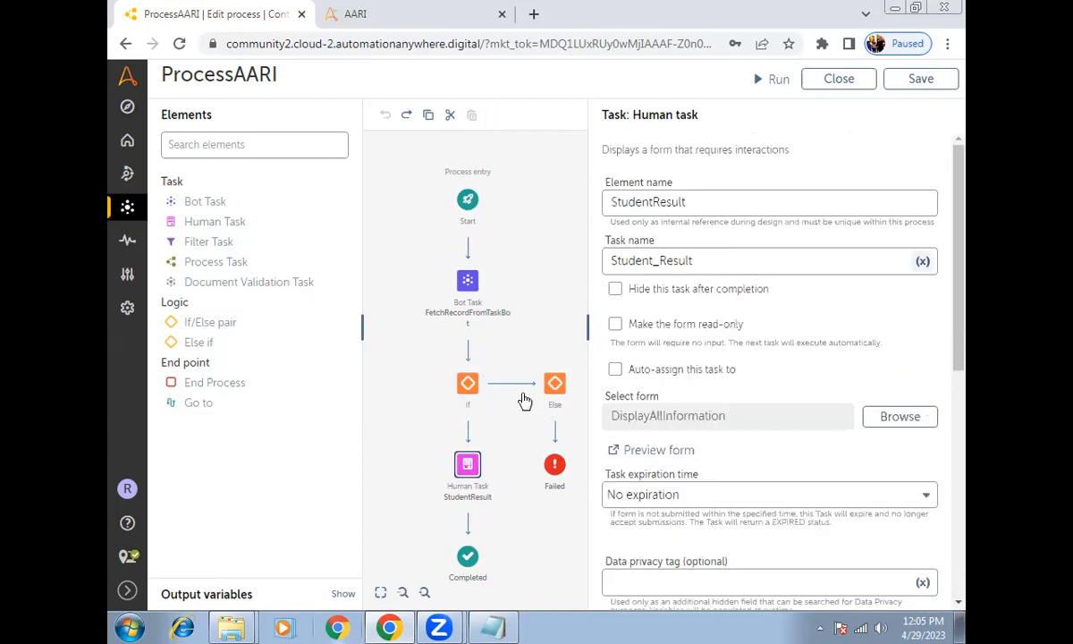
click(914, 82)
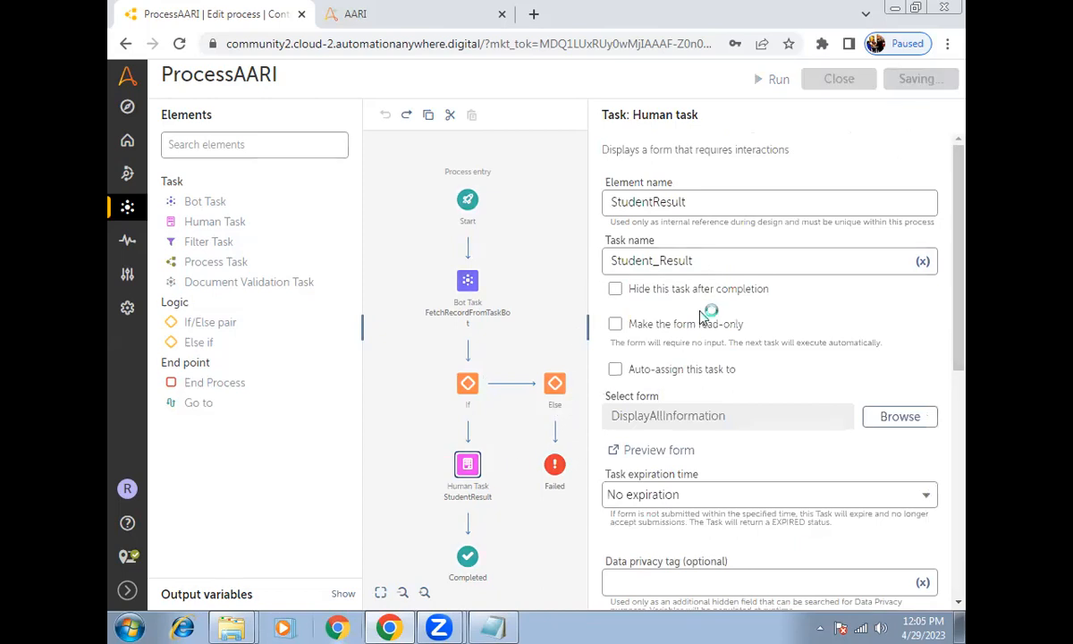
Review the three planned process stages in the Notepad notes, from the user input form to displaying all information
click(503, 626)
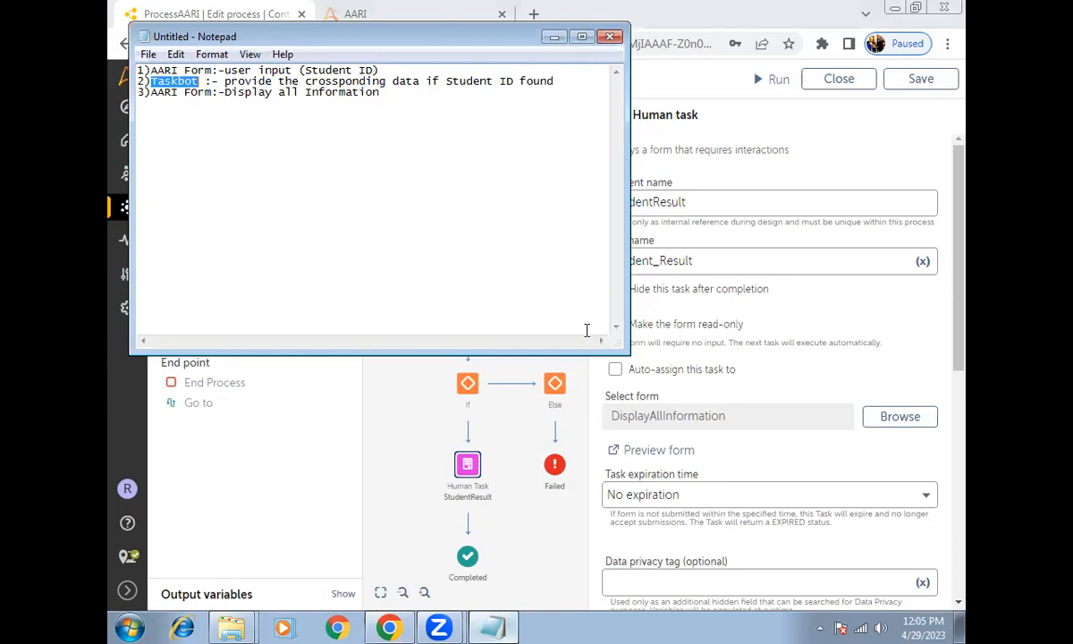
click(340, 111)
drag(376, 70, 205, 70)
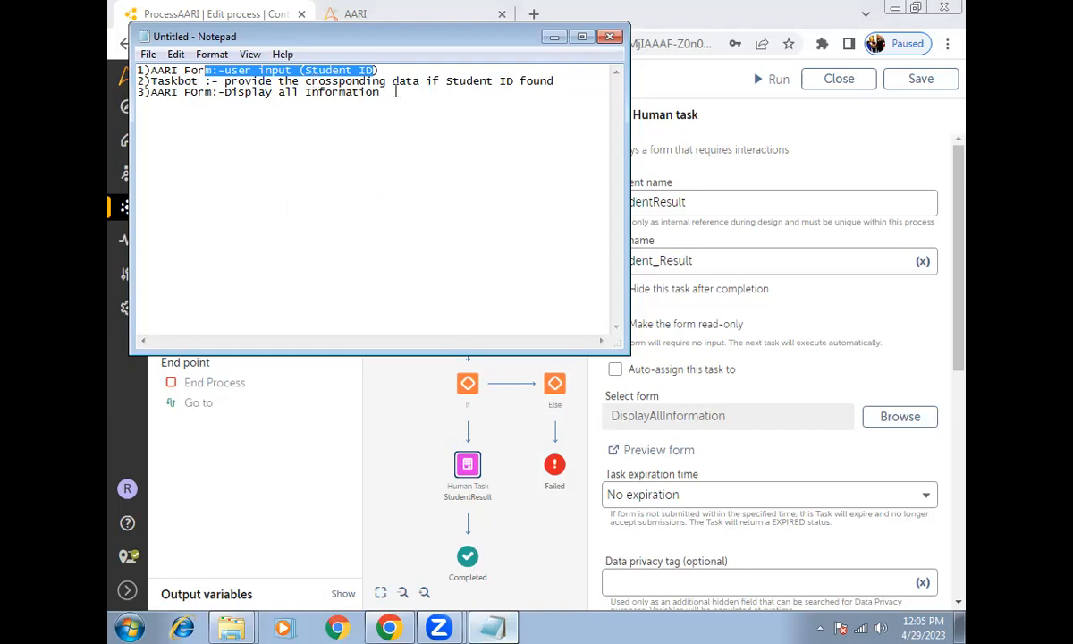
drag(548, 81, 226, 81)
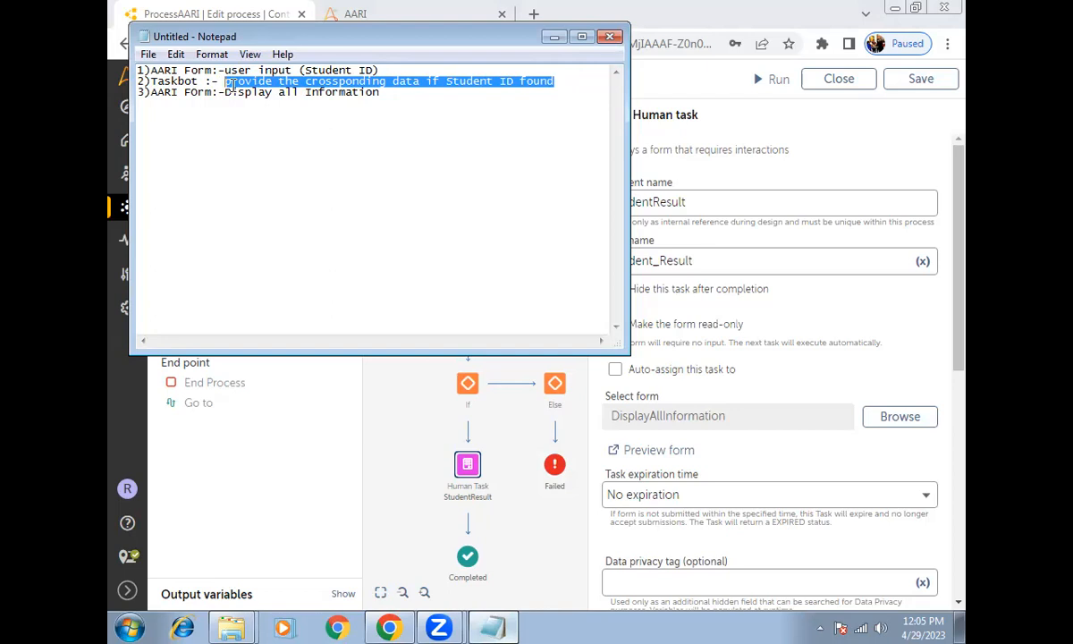
drag(380, 95, 230, 90)
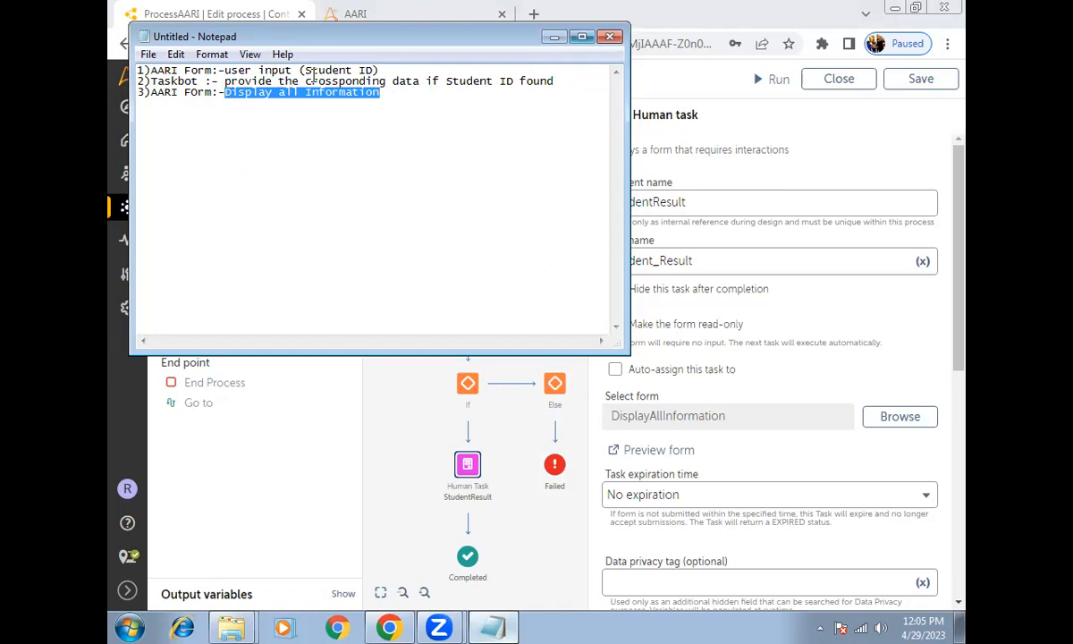
click(554, 36)
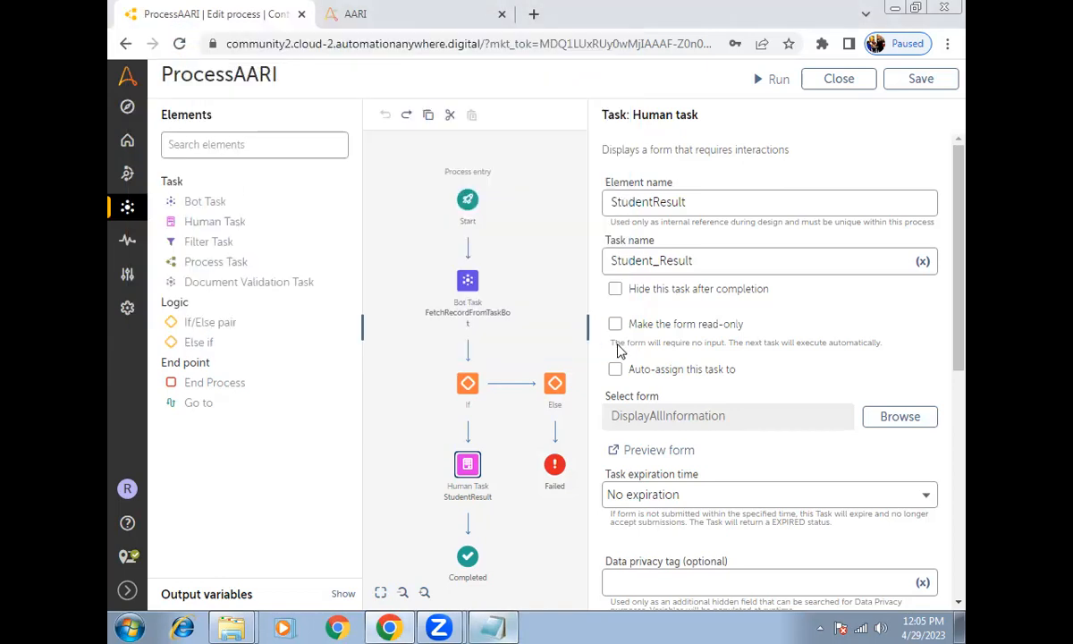
Try to run ProcessAARI with a test student ID and close the Zulu Platform program that stopped working
click(899, 81)
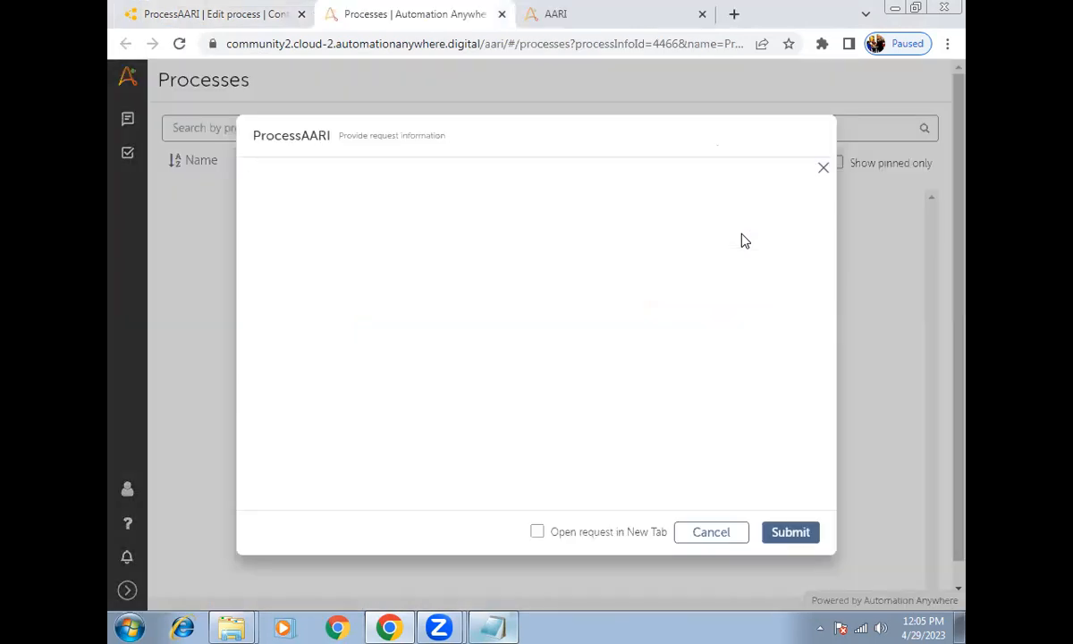
click(427, 216)
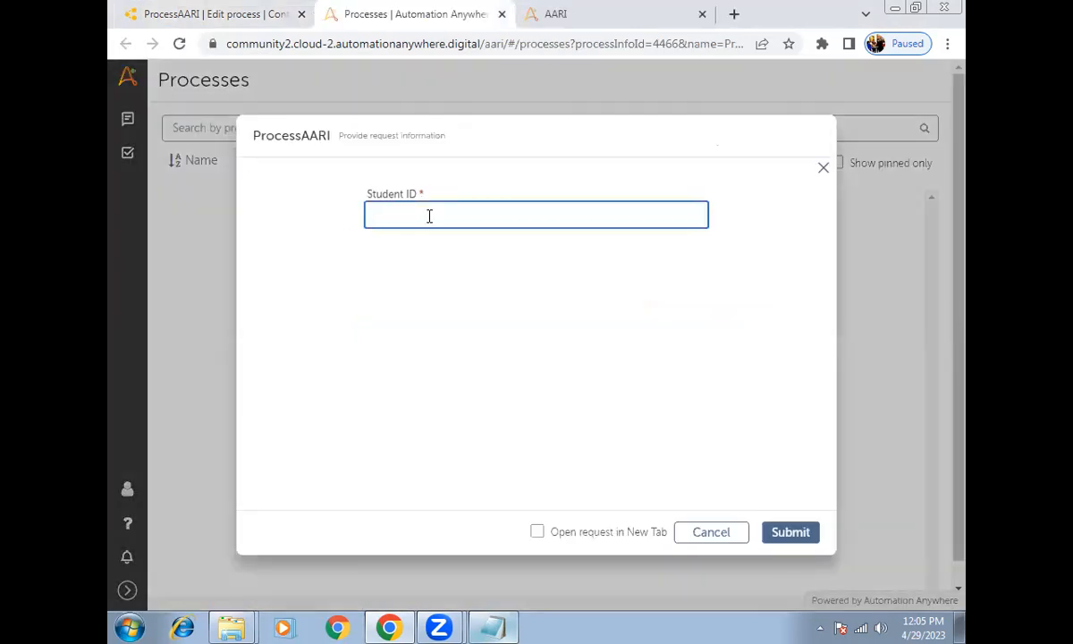
text(3)
click(792, 534)
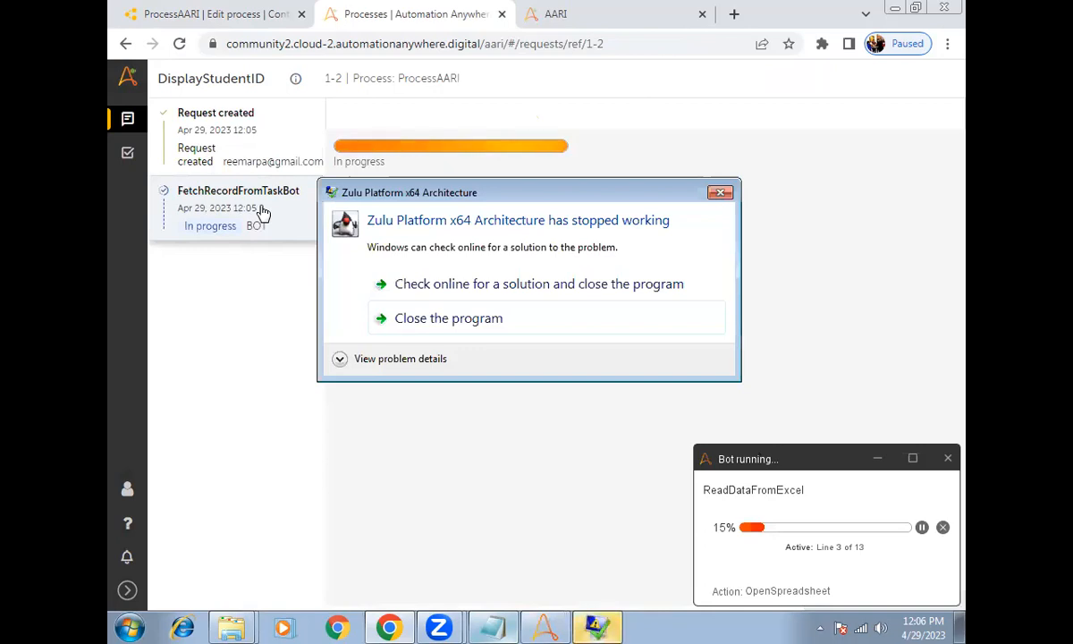
click(470, 326)
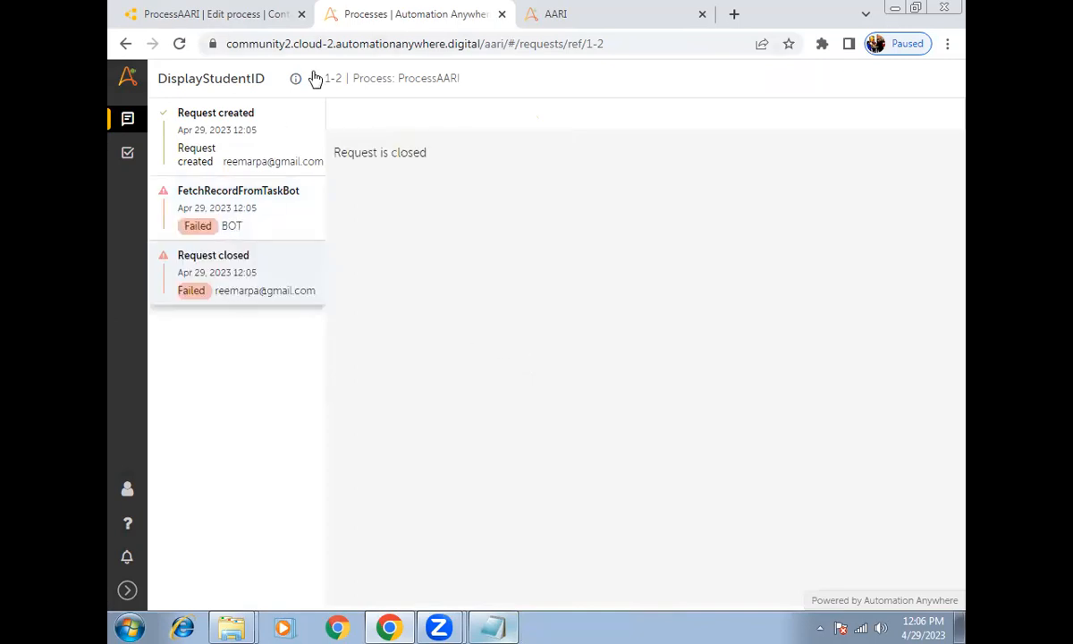
Run ProcessAARI again with the same student ID, dismissing the bot's message box and submitting the Student_Result form
click(160, 20)
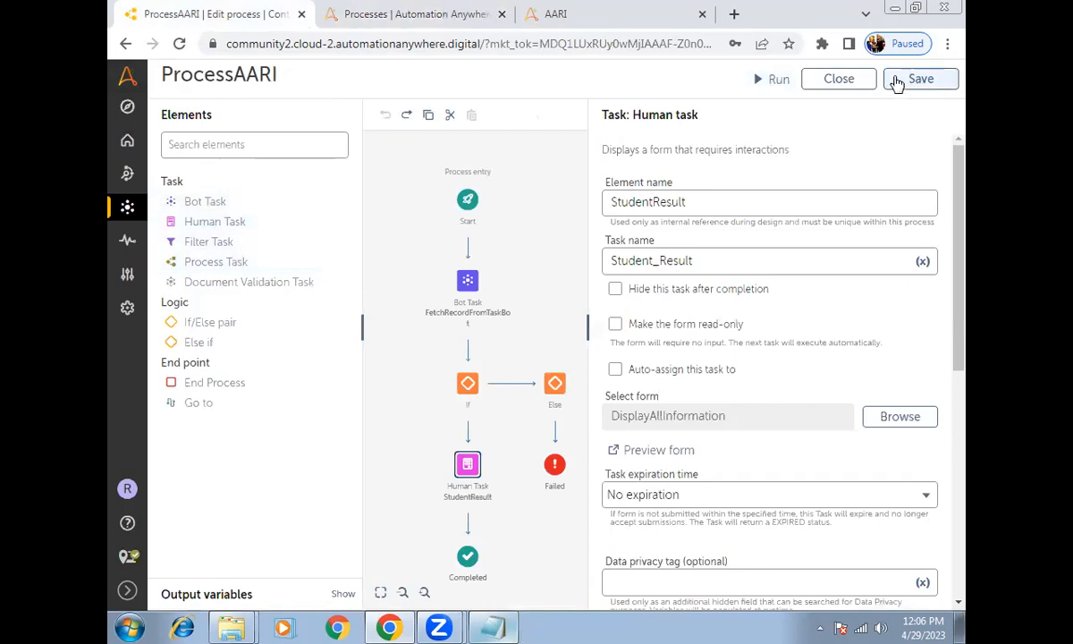
click(897, 80)
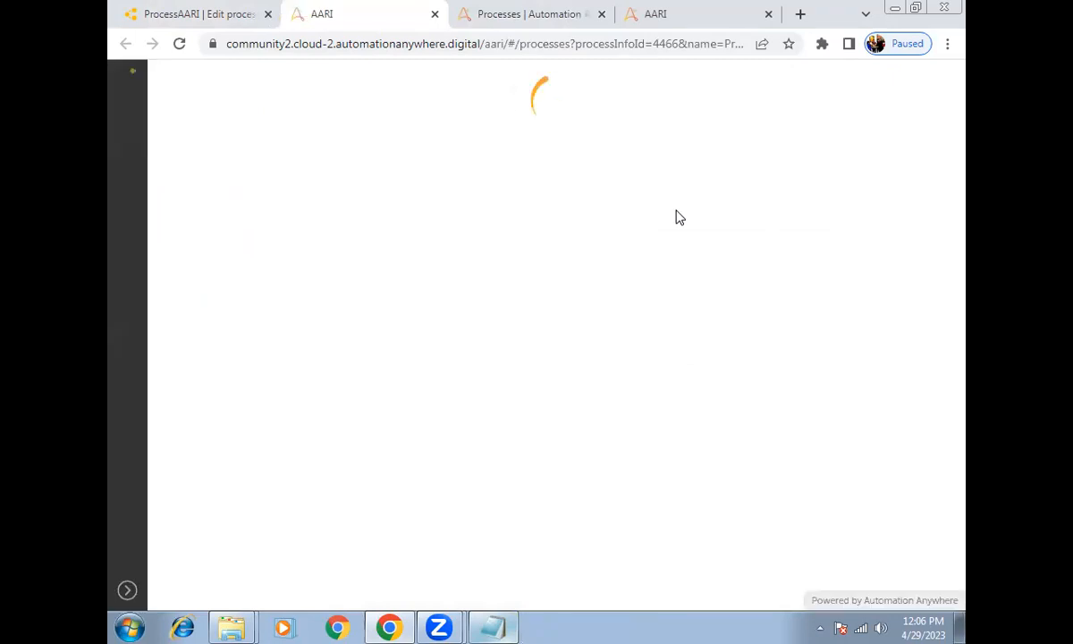
click(681, 214)
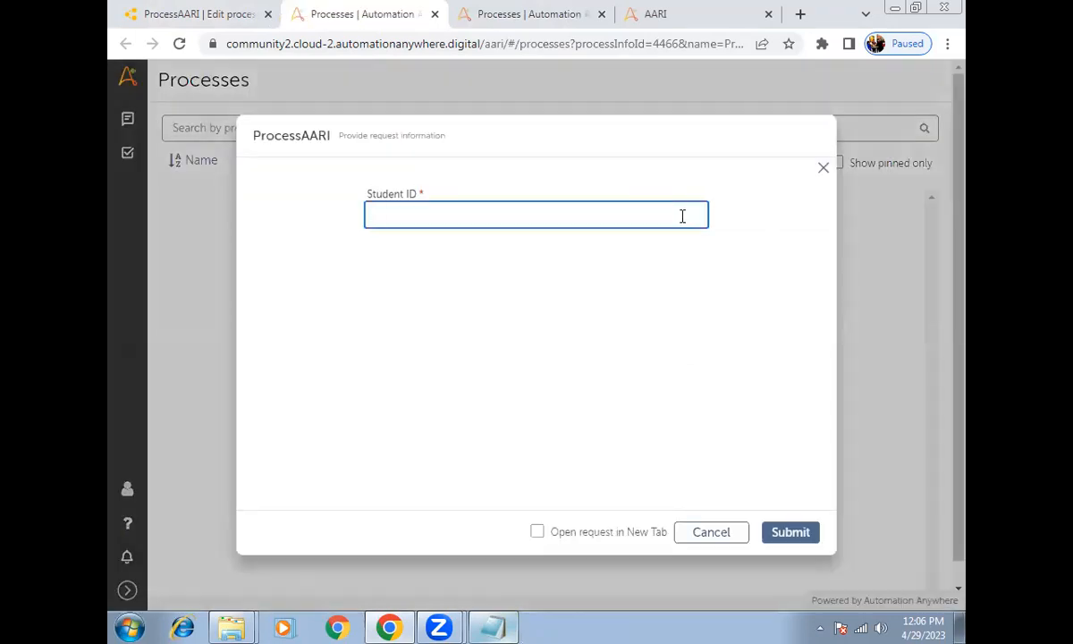
text(3)
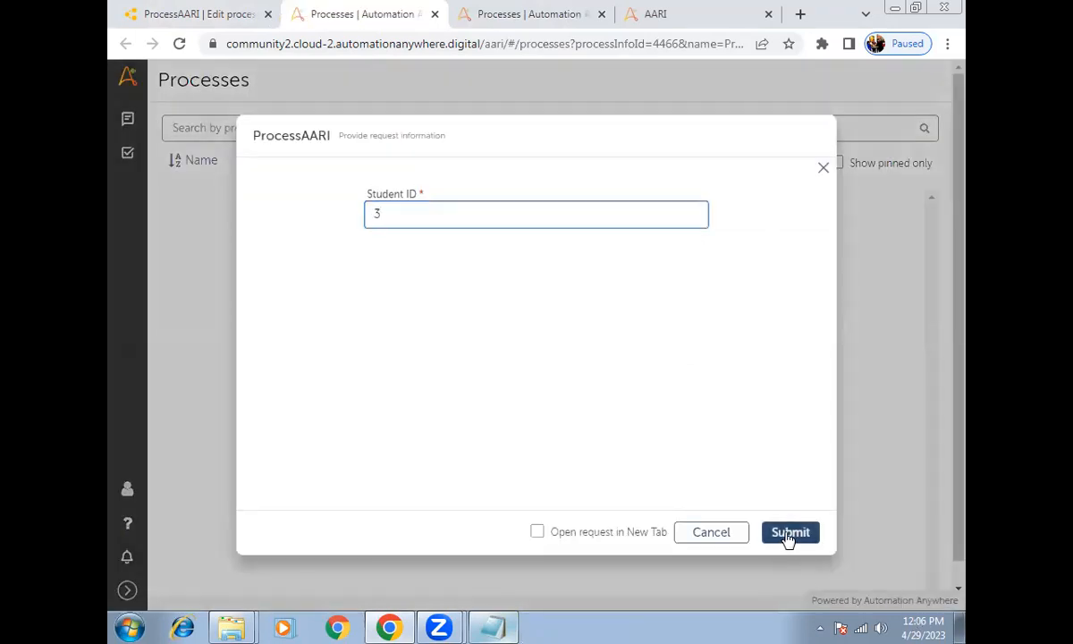
click(786, 536)
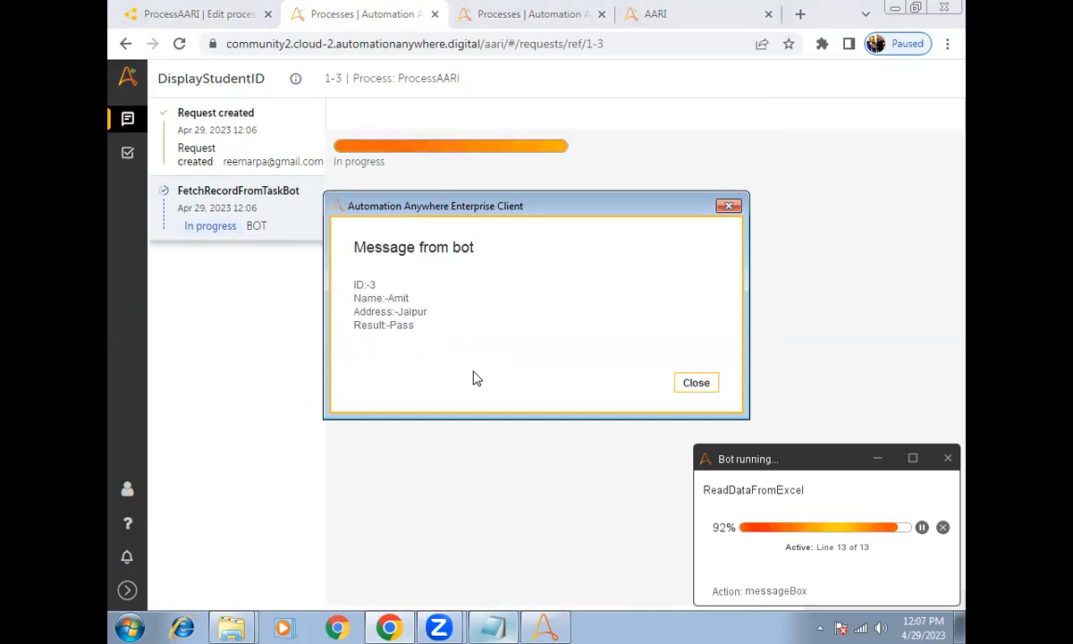
click(697, 385)
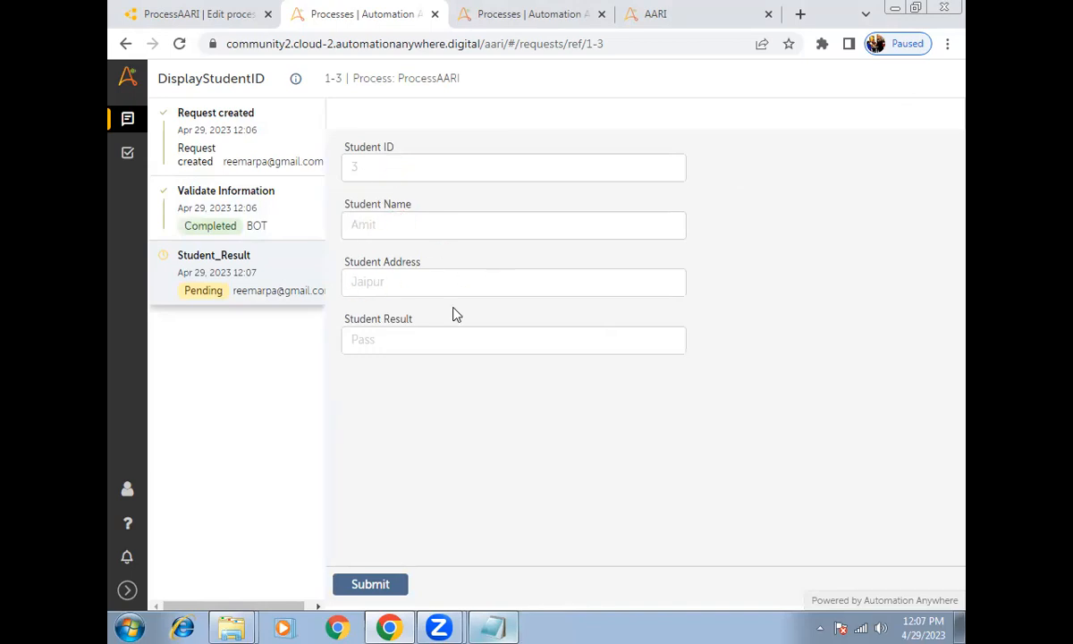
click(374, 584)
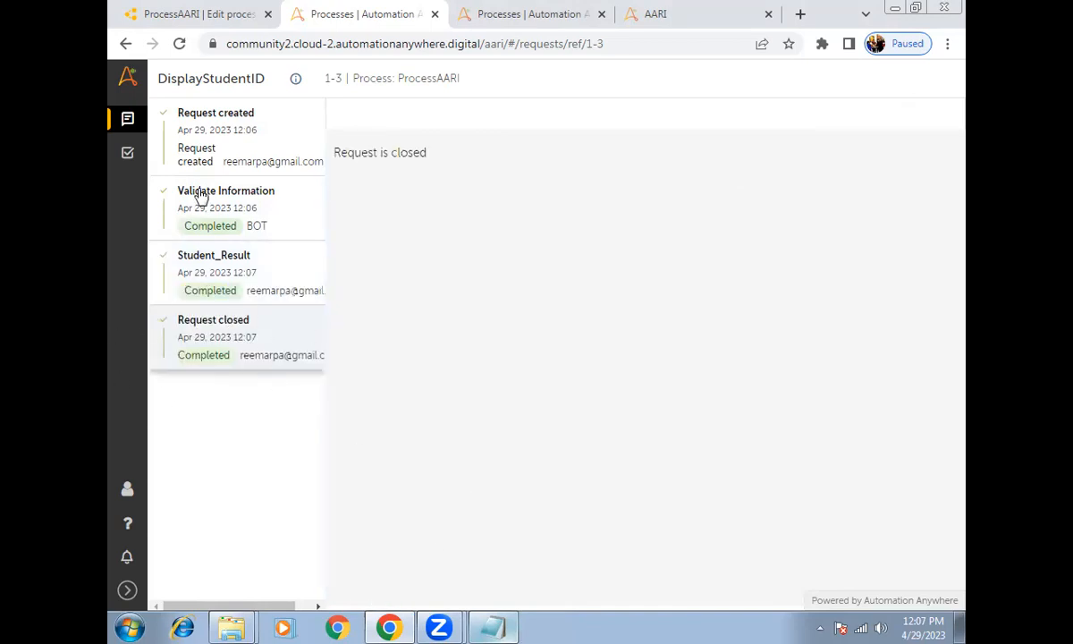
Disable the Message box action at the end of the ReadDataFromExcel task bot, then save and close the bot
click(198, 15)
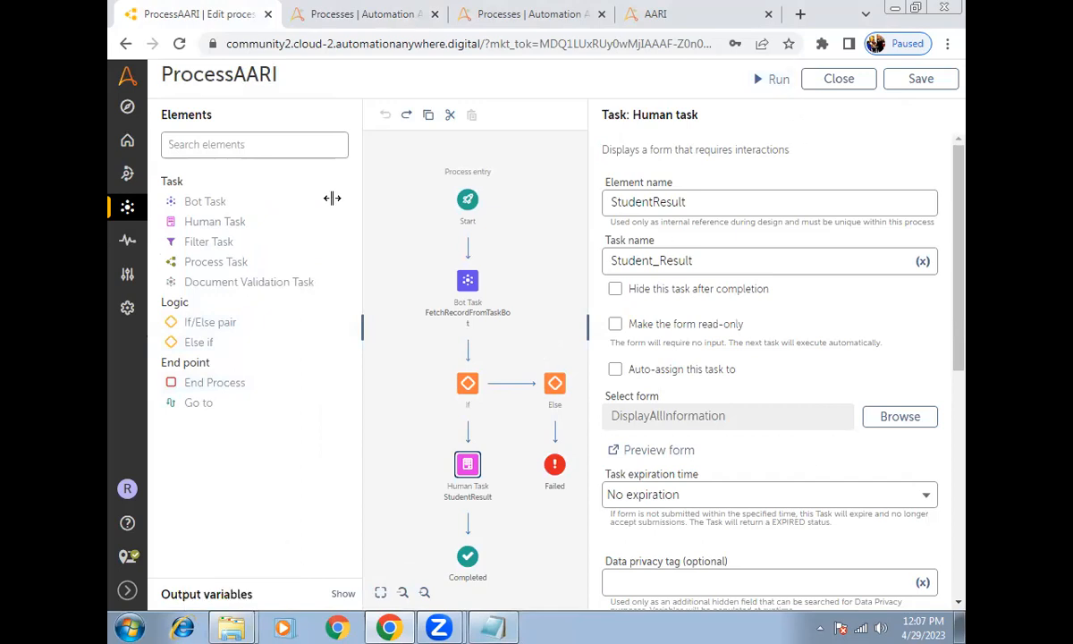
click(126, 43)
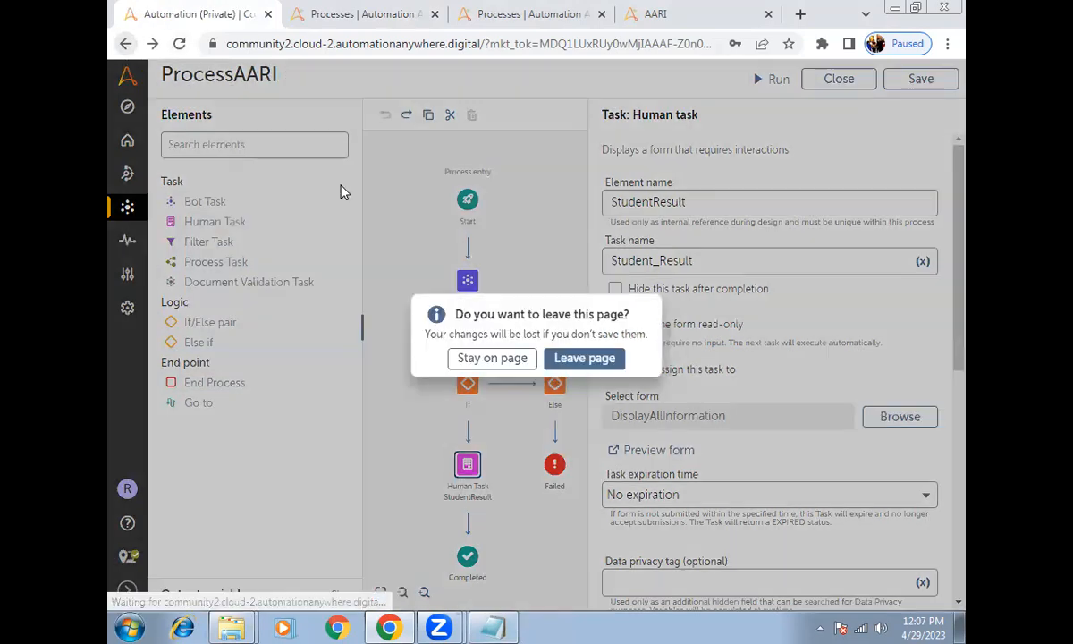
key(Return)
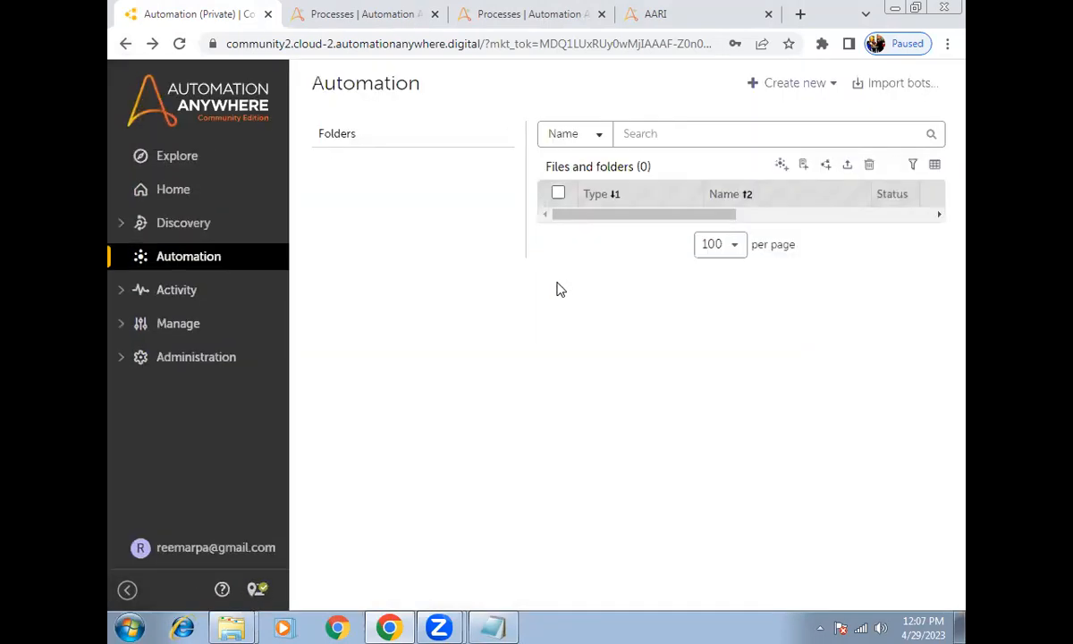
click(666, 376)
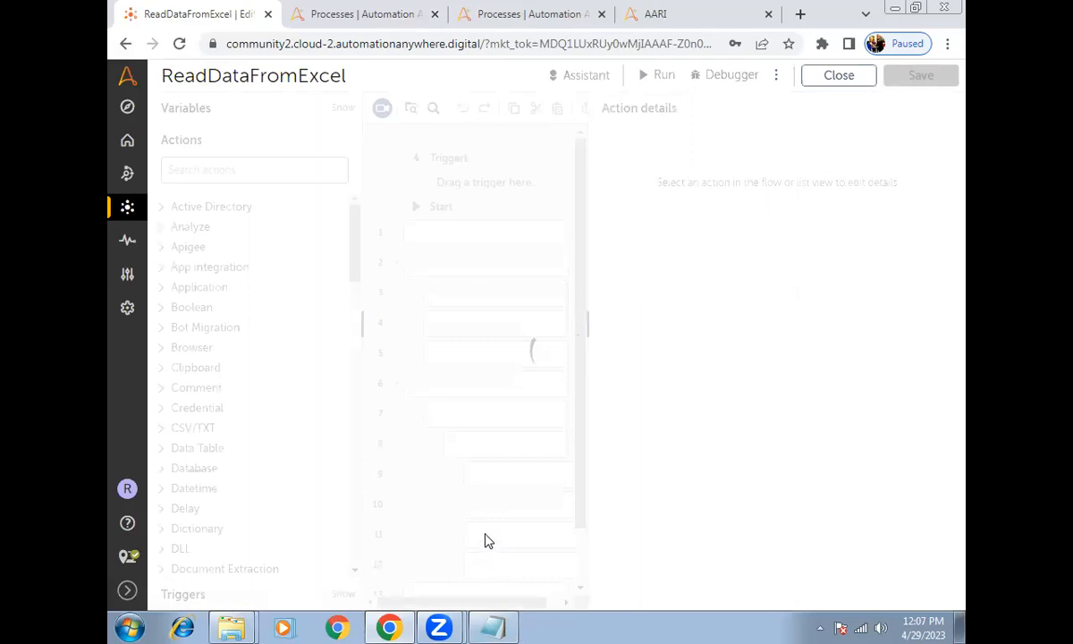
click(396, 264)
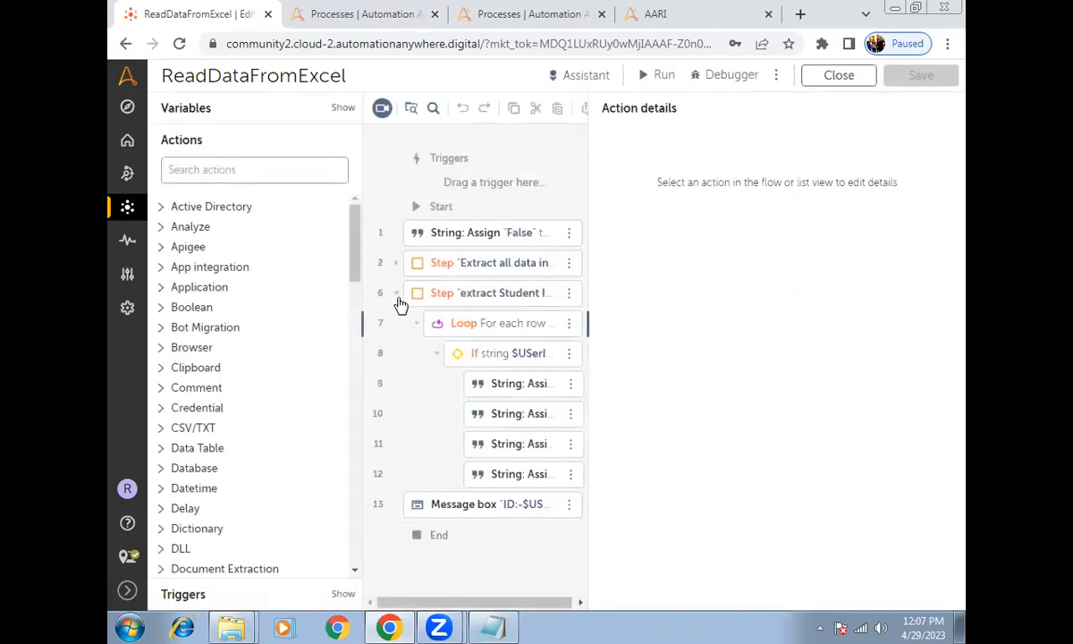
click(396, 294)
click(464, 333)
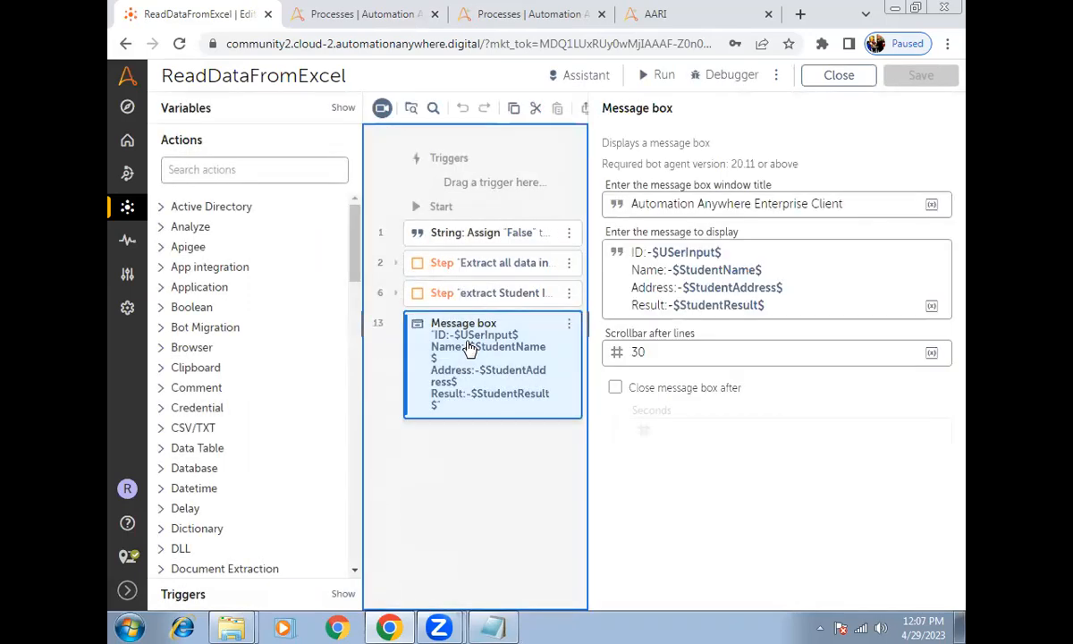
key(ctrl+slash)
key(ctrl+s)
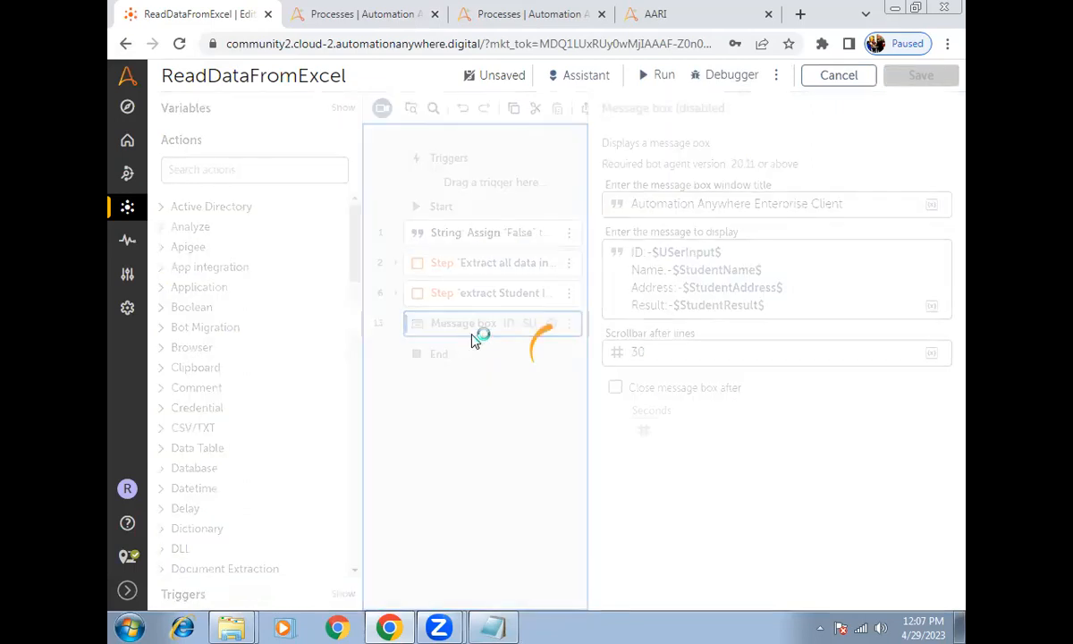
click(824, 80)
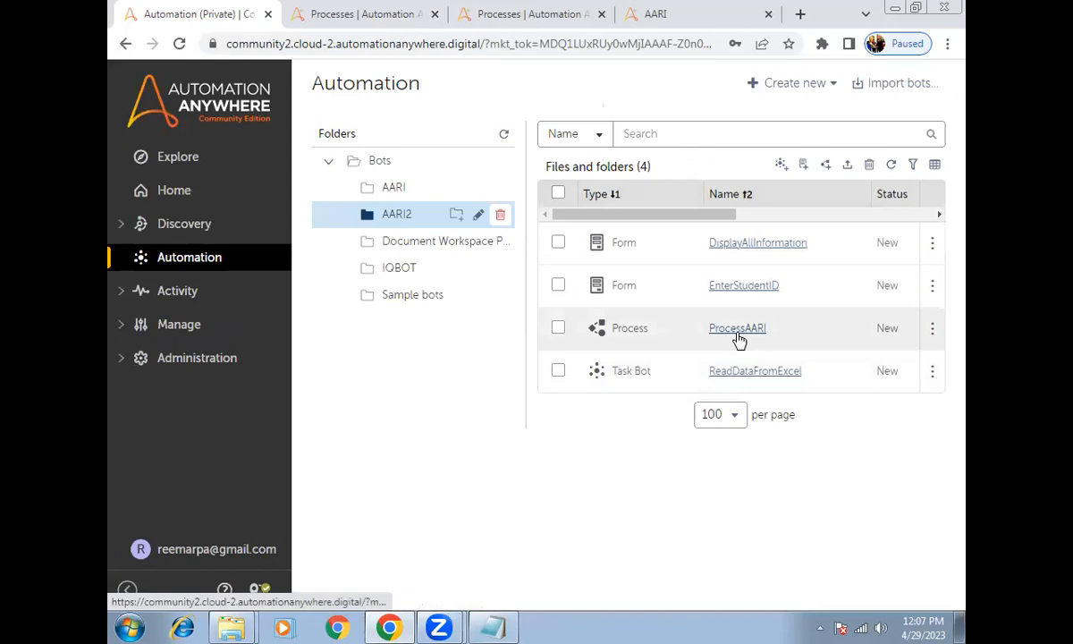
Run ProcessAARI with a test student ID through to submitting the Student_Result form, and close the process editor
click(739, 331)
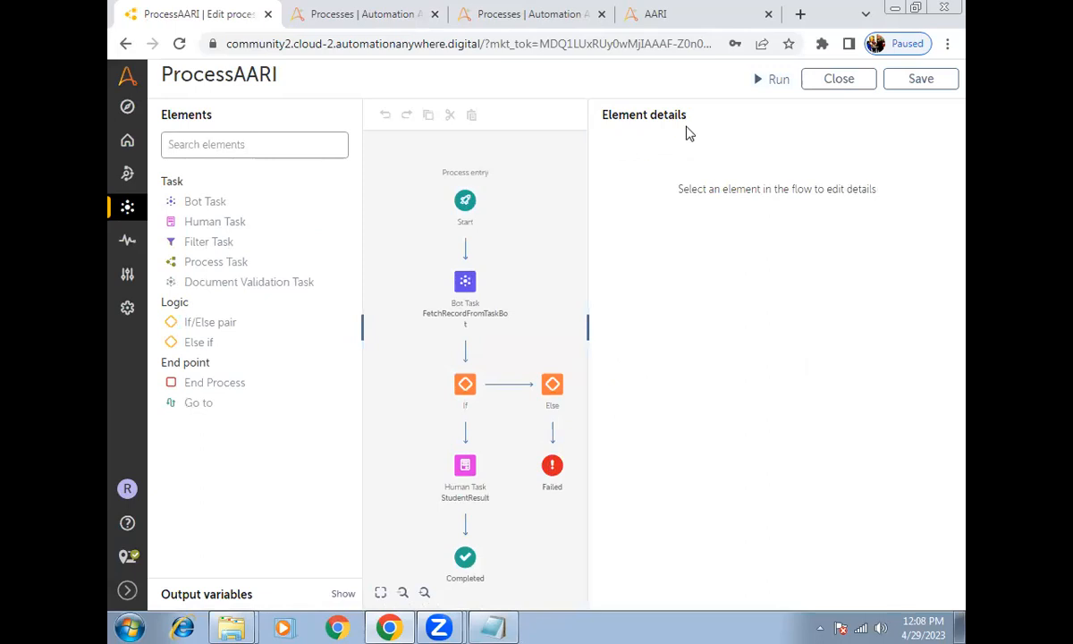
click(777, 81)
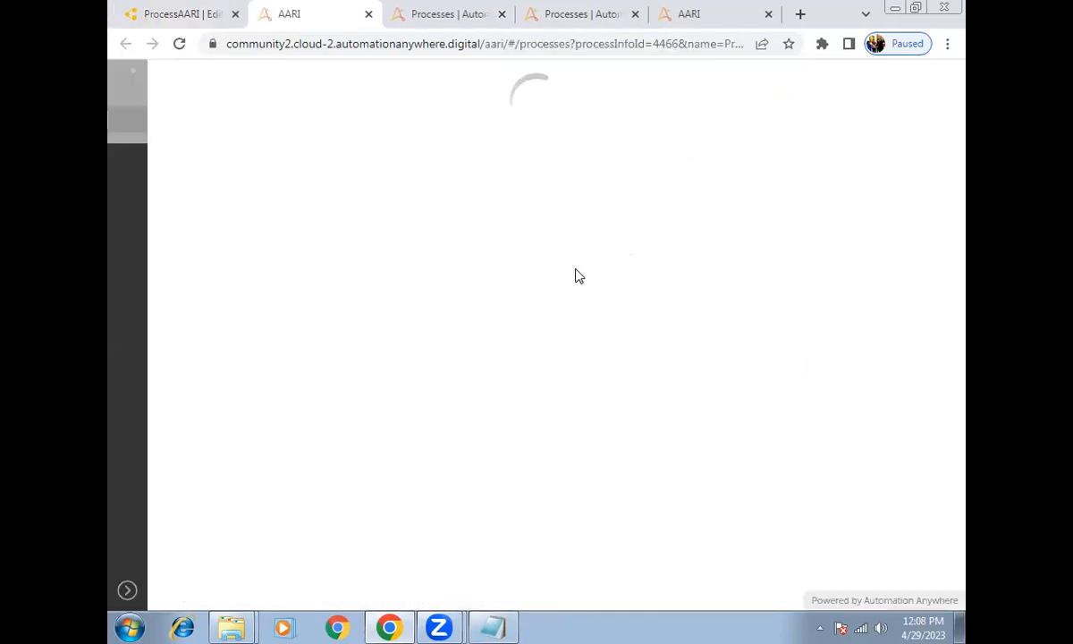
click(529, 219)
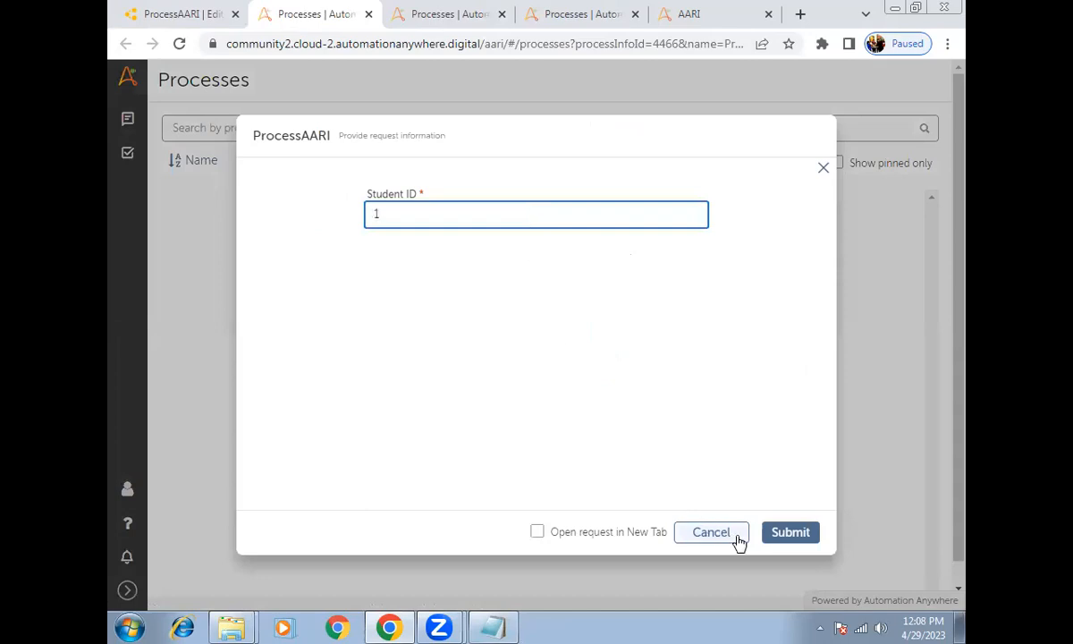
click(794, 533)
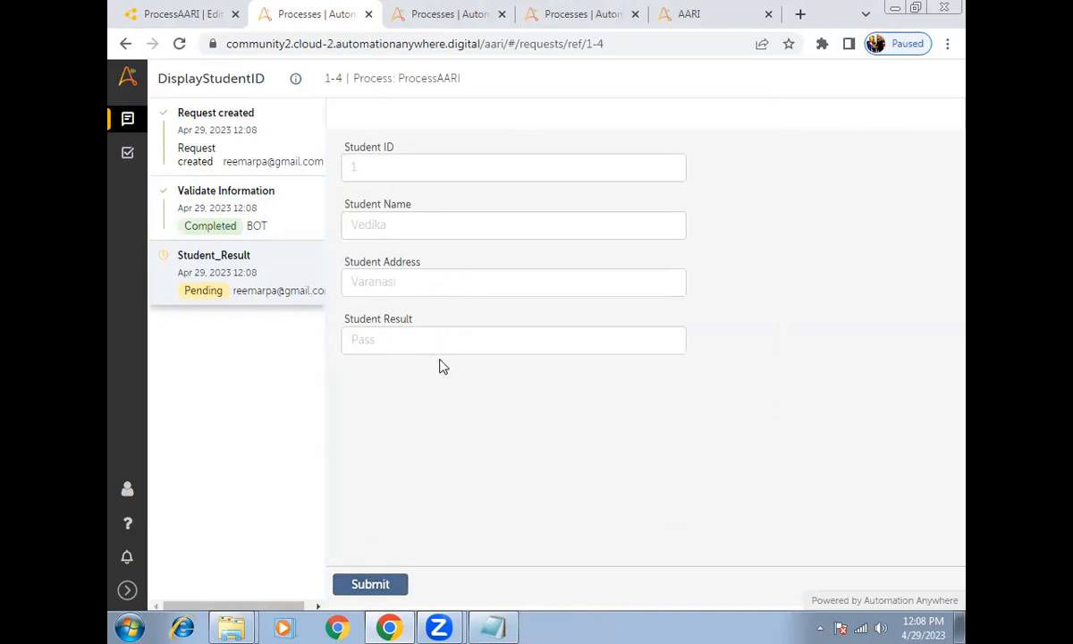
click(371, 583)
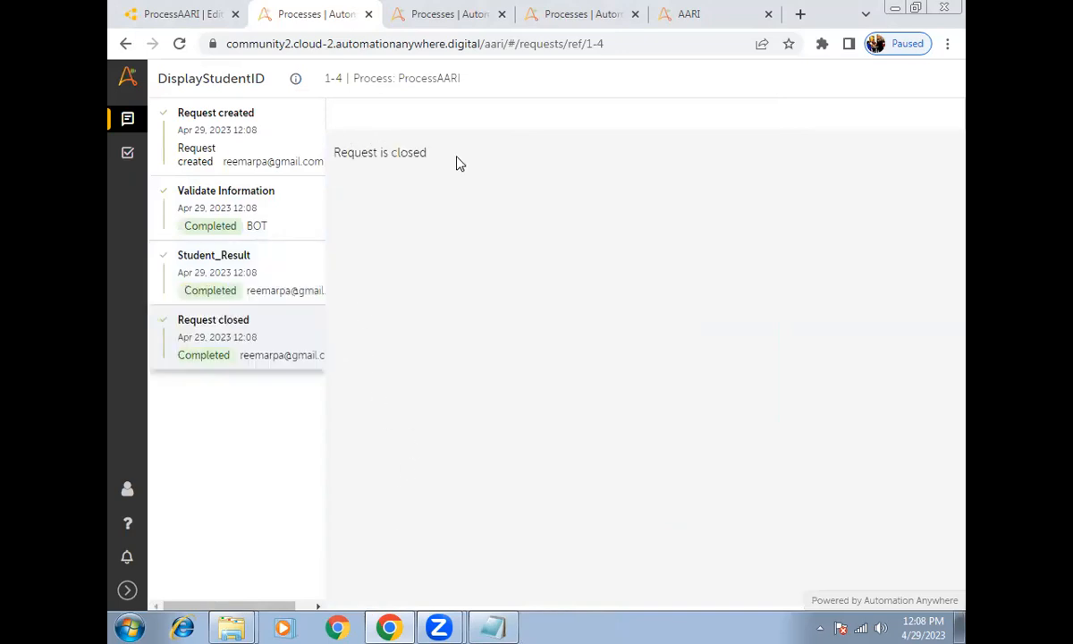
click(173, 14)
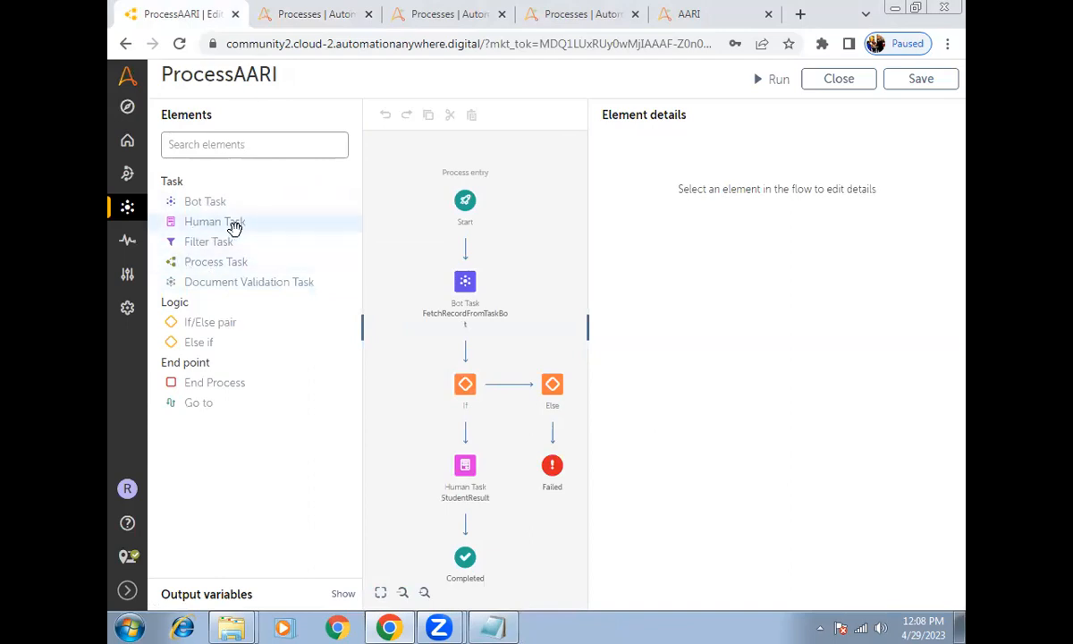
click(836, 85)
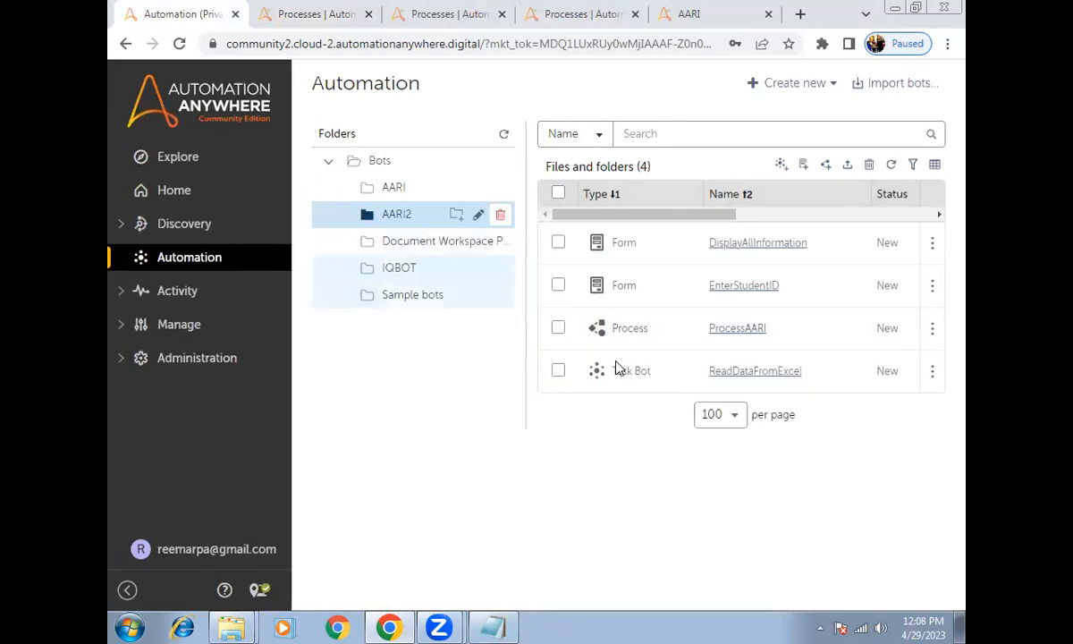
Open the ReadDataFromExcel task bot, search its actions for "form" and expand the Interactive forms package to examine its actions
click(755, 376)
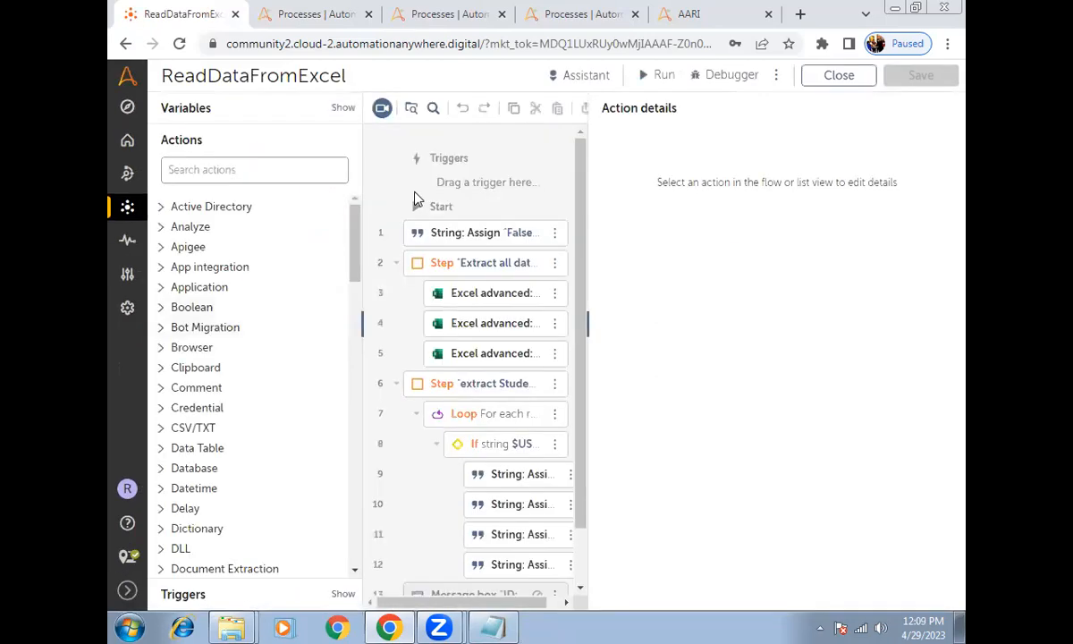
click(230, 177)
text(ine)
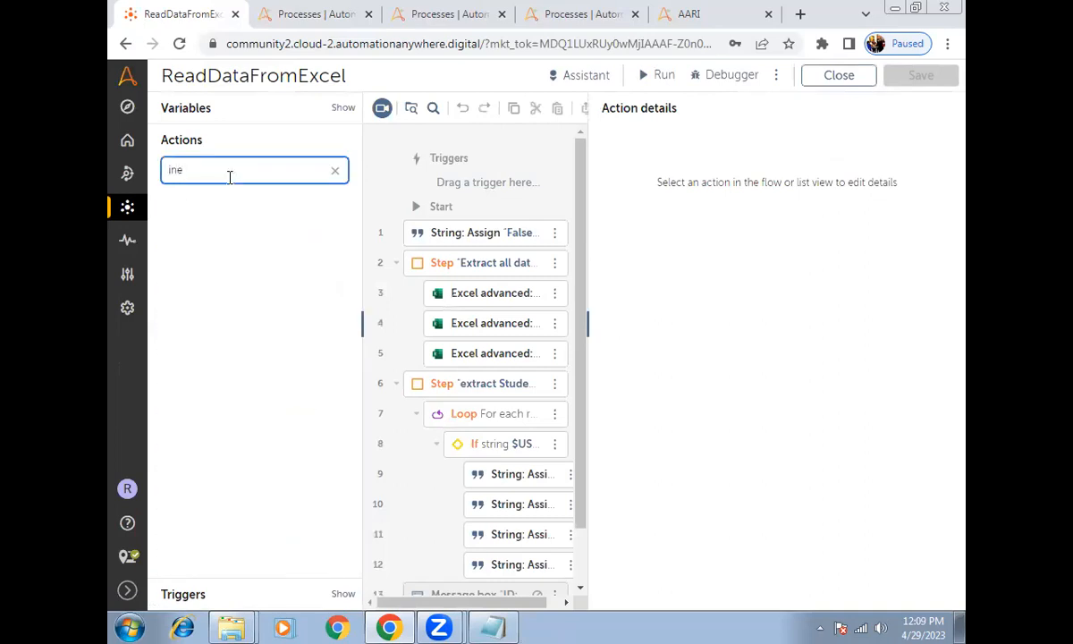
text(rter)
click(335, 170)
text(form)
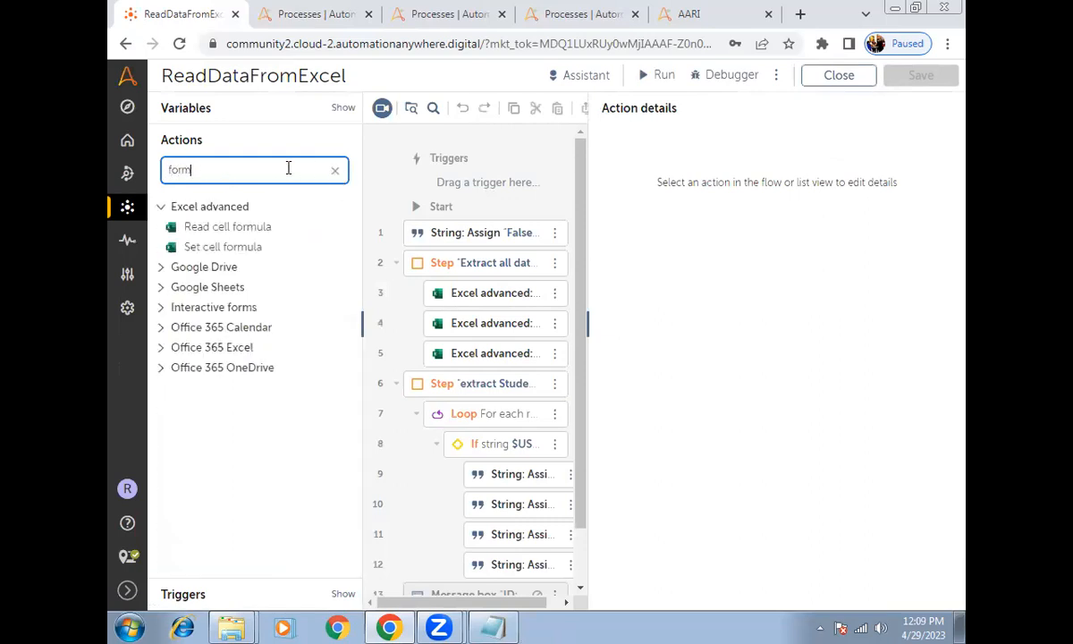
click(168, 309)
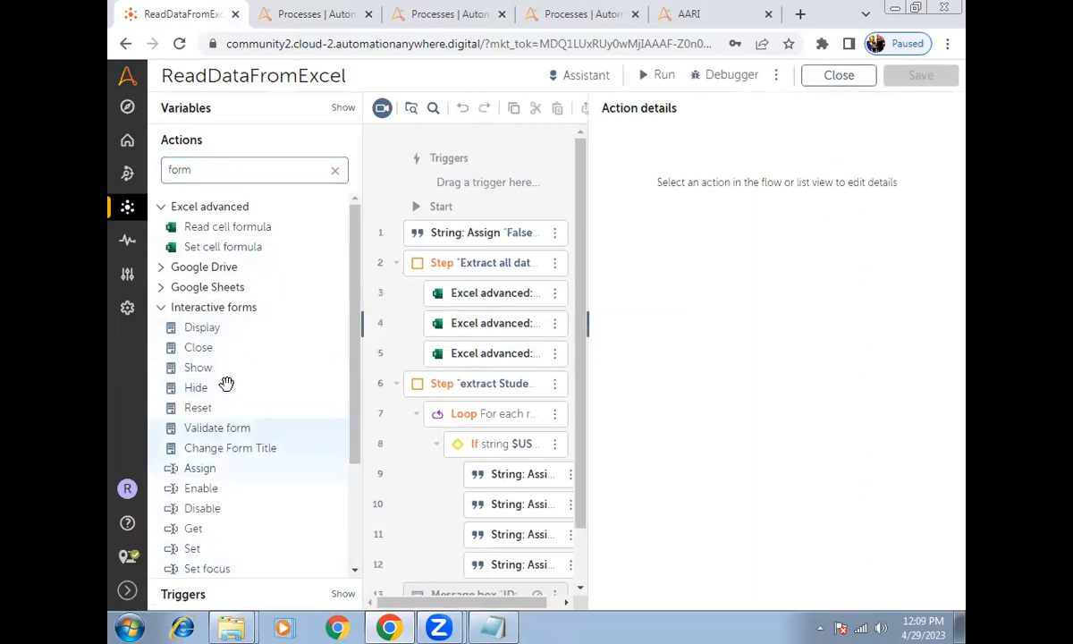